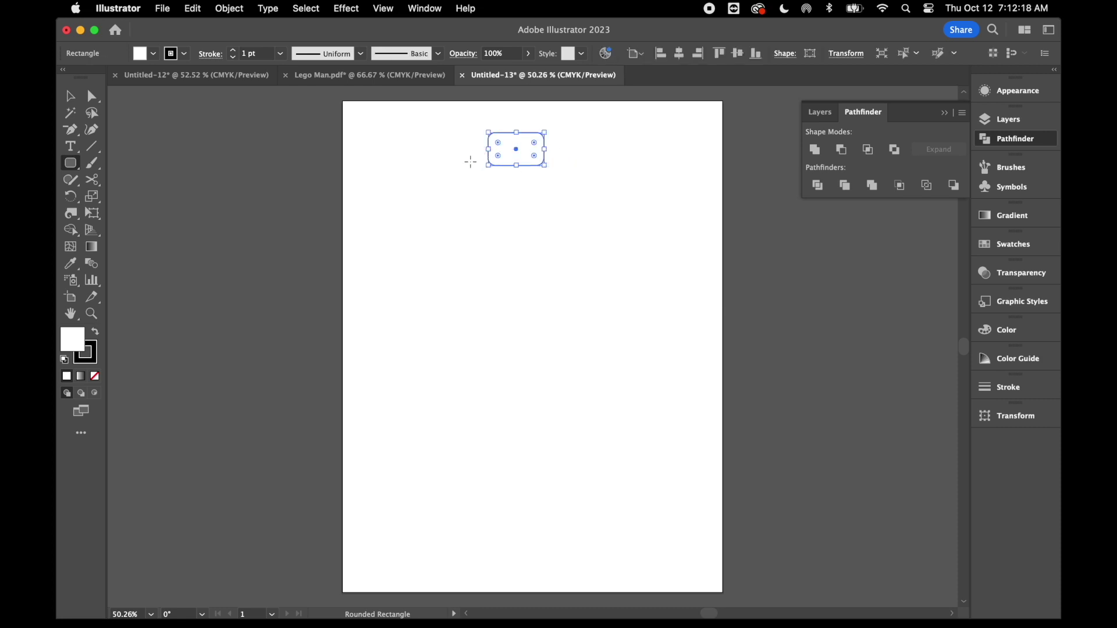
Draw a rounded rectangle for the head overlapping the small top stud, and a larger rounded rectangle below it for the torso.
{"action": "left_click_drag", "start_coordinate": [479, 156], "coordinate": [568, 225]}
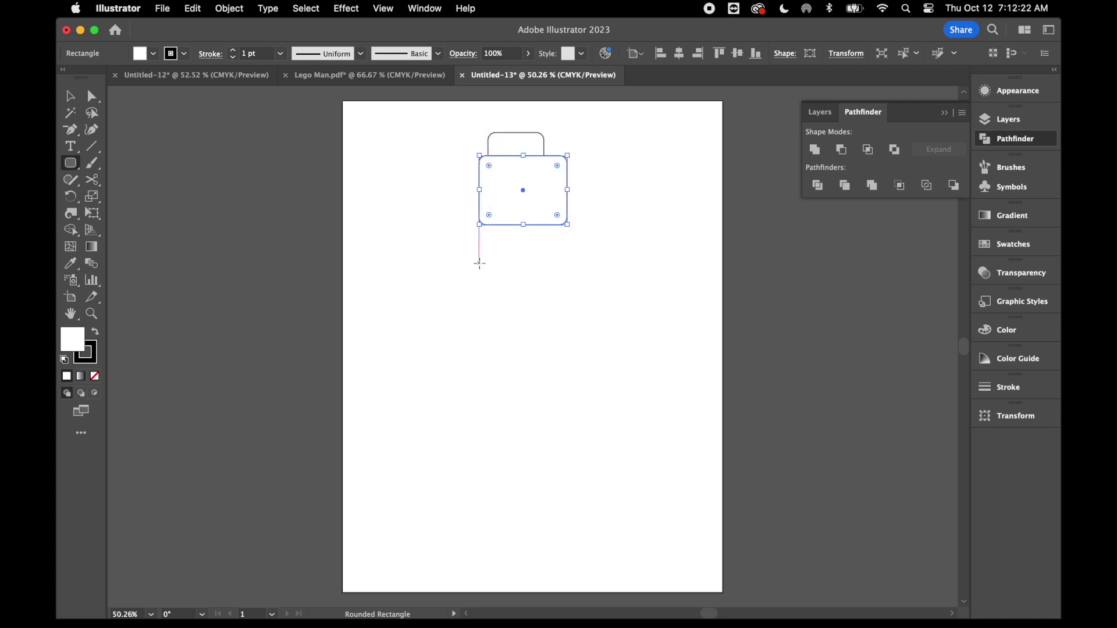
{"action": "left_click_drag", "start_coordinate": [479, 242], "coordinate": [589, 347]}
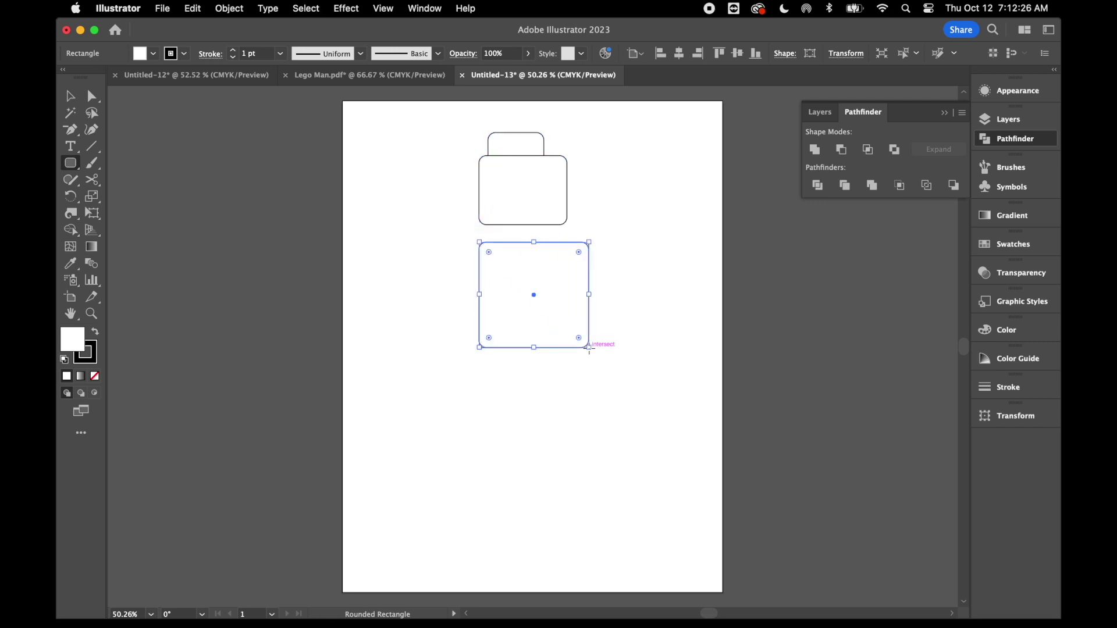
Center the head under the stud and resize the two shapes into a narrower stud and a slightly taller head.
{"action": "left_click", "coordinate": [71, 96]}
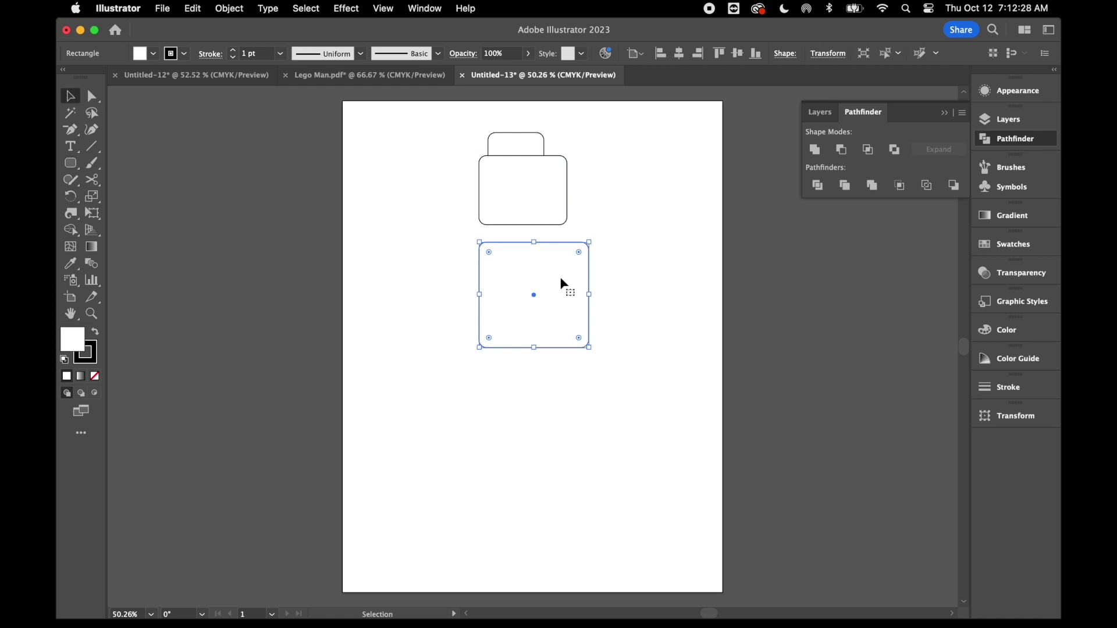
{"action": "left_click_drag", "start_coordinate": [539, 204], "coordinate": [532, 201]}
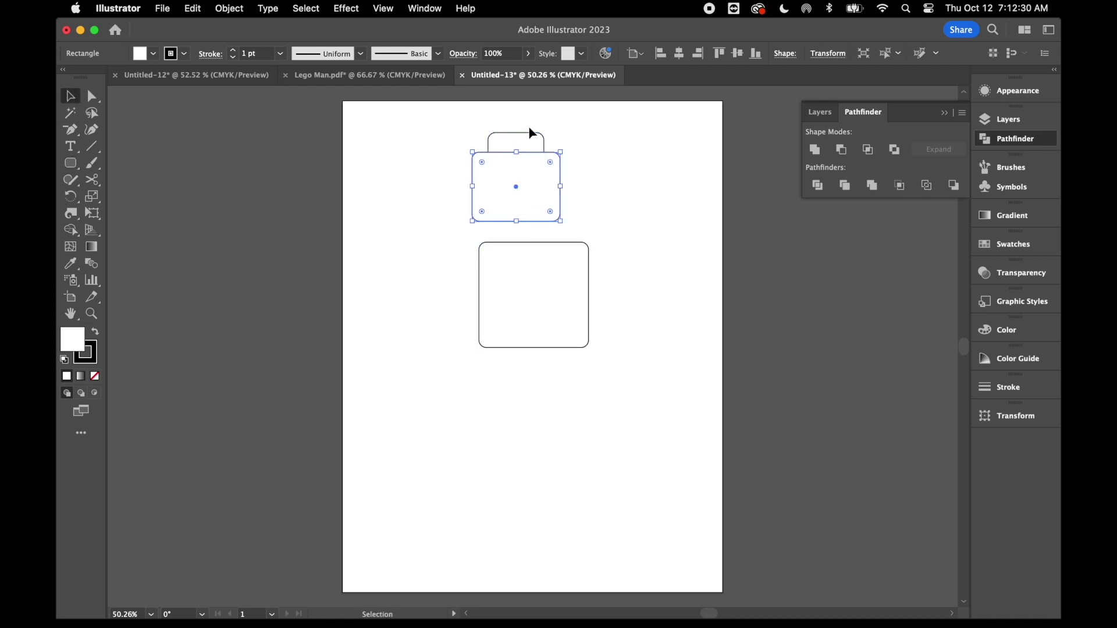
{"action": "left_click", "coordinate": [519, 142]}
{"action": "left_click_drag", "start_coordinate": [489, 150], "coordinate": [514, 145]}
{"action": "left_click", "coordinate": [519, 202]}
{"action": "left_click_drag", "start_coordinate": [516, 222], "coordinate": [517, 232]}
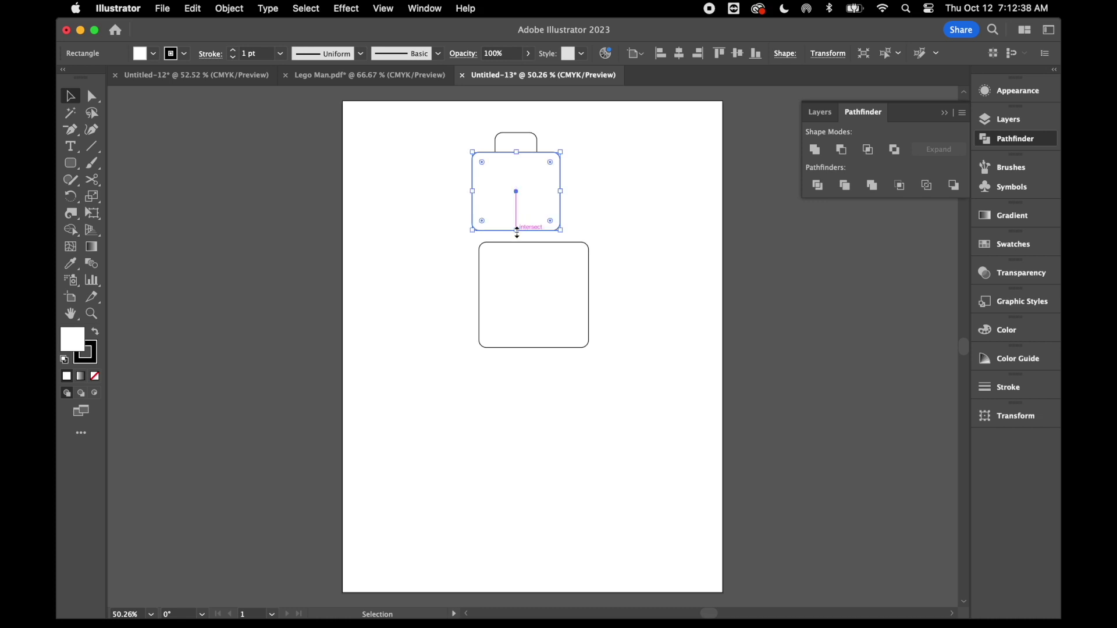
Divide the overlapping stud and head with Pathfinder and ungroup the resulting pieces.
{"action": "left_click_drag", "start_coordinate": [447, 148], "coordinate": [570, 197]}
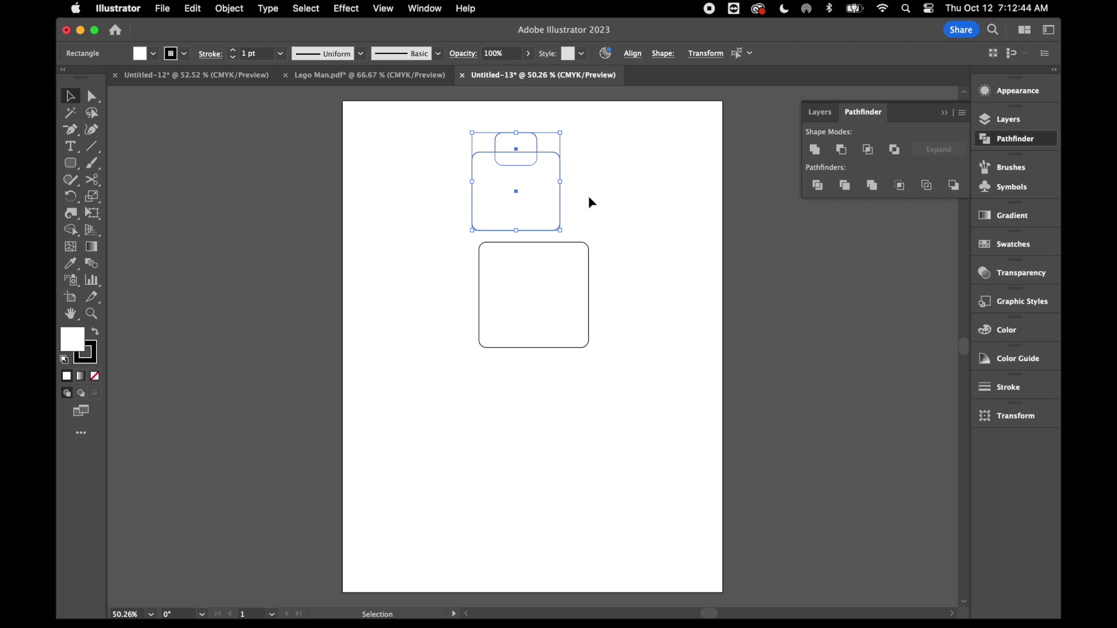
{"action": "left_click", "coordinate": [817, 185]}
{"action": "right_click", "coordinate": [661, 180]}
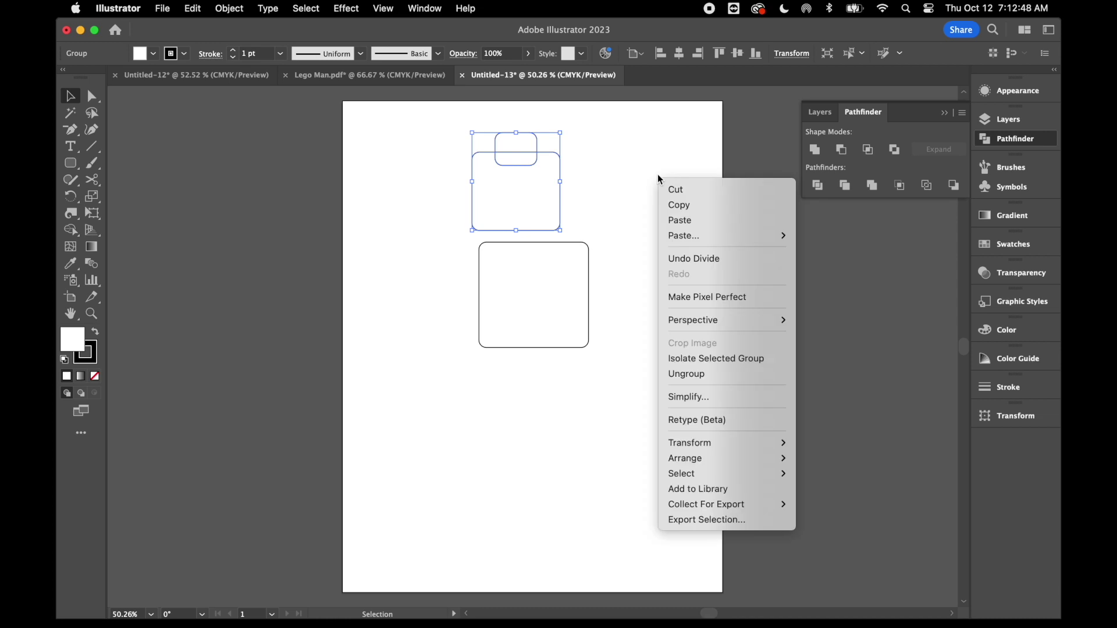
{"action": "left_click", "coordinate": [704, 374]}
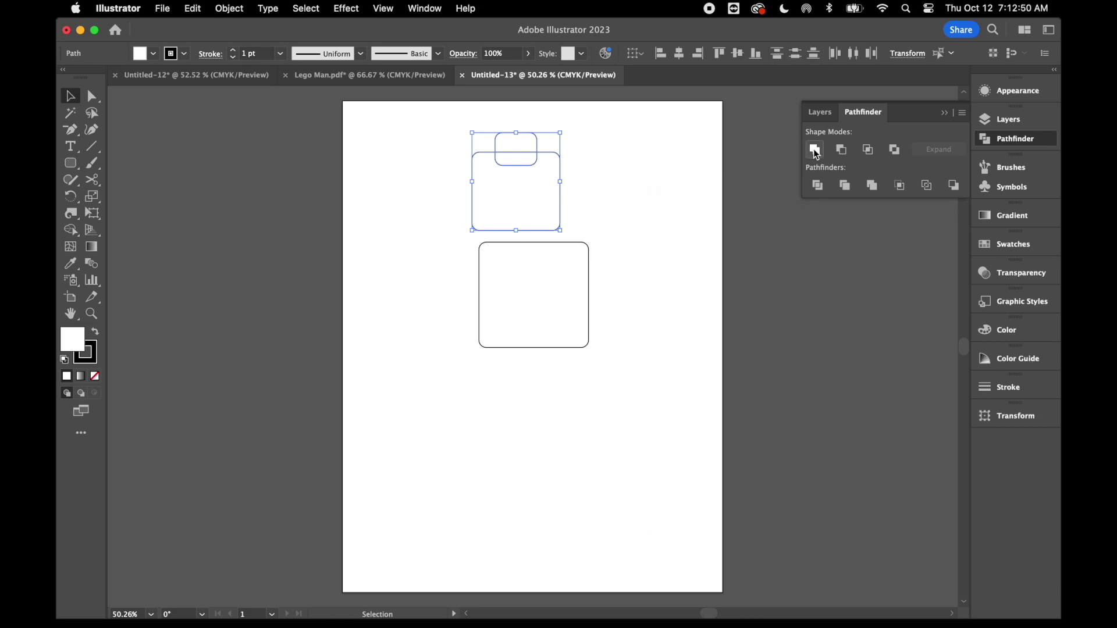
Unite the overlap piece with the head shape using Pathfinder, leaving the stud separate.
{"action": "left_click", "coordinate": [411, 207]}
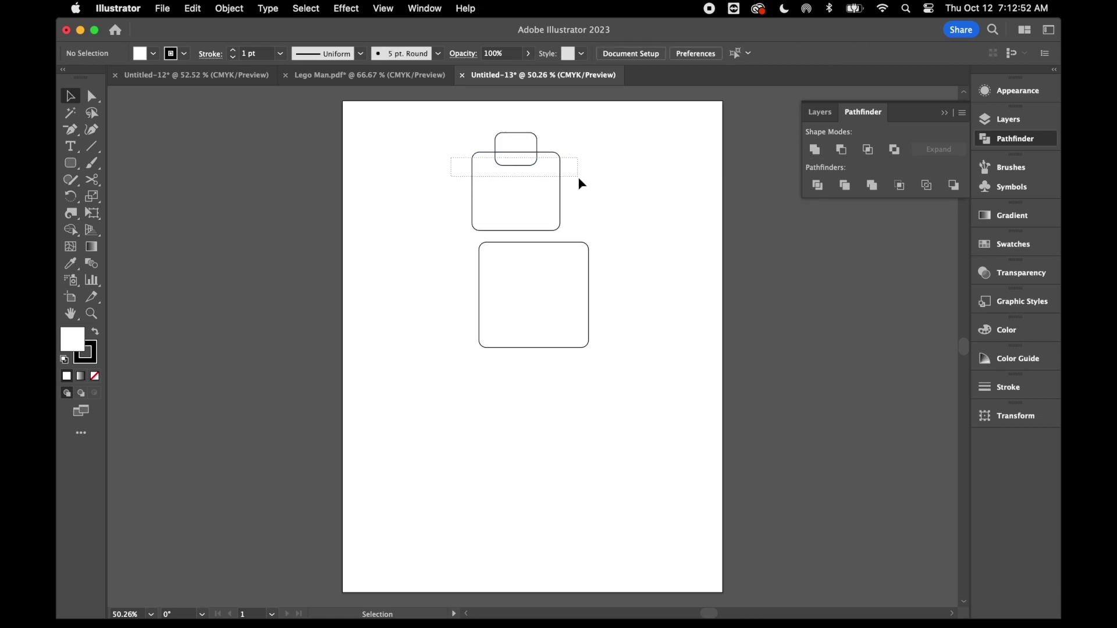
{"action": "left_click_drag", "start_coordinate": [577, 176], "coordinate": [577, 177]}
{"action": "left_click", "coordinate": [815, 152]}
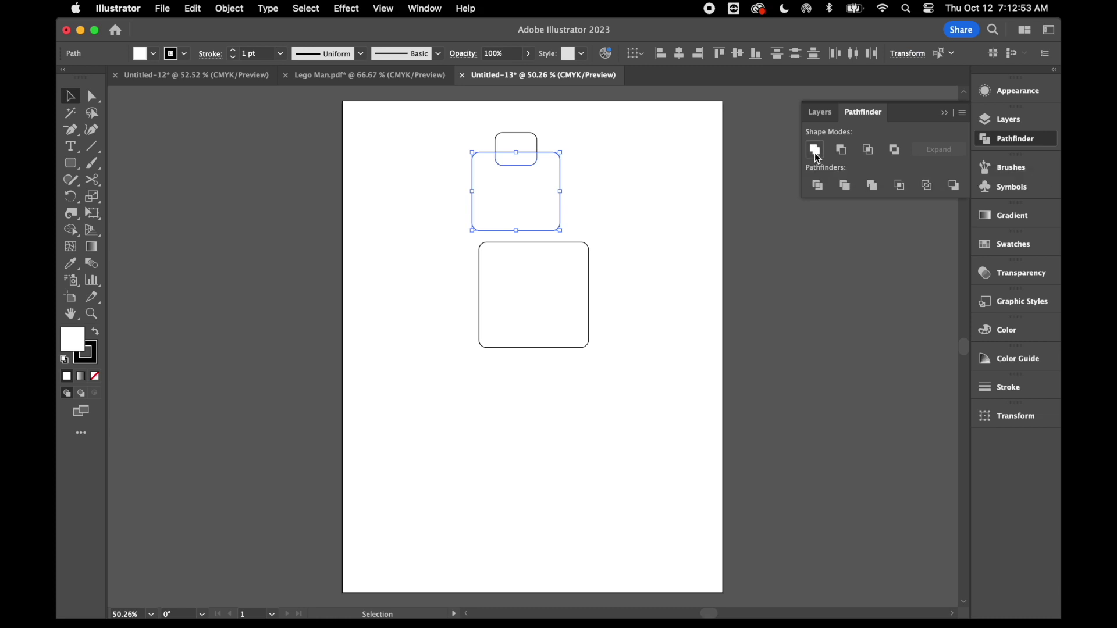
{"action": "left_click", "coordinate": [632, 198]}
Center the torso below the head and draw a thin neck rectangle beneath the head, ending just above the torso.
{"action": "left_click_drag", "start_coordinate": [545, 314], "coordinate": [529, 312]}
{"action": "left_click", "coordinate": [73, 163]}
{"action": "left_click_drag", "start_coordinate": [76, 166], "coordinate": [138, 166]}
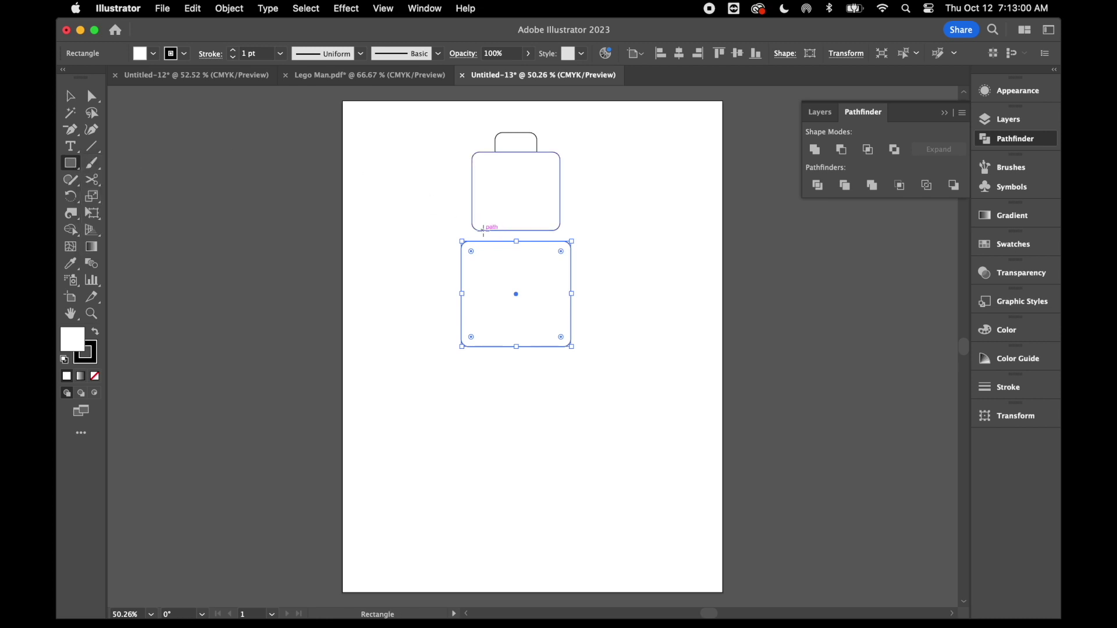
{"action": "left_click_drag", "start_coordinate": [486, 230], "coordinate": [546, 240]}
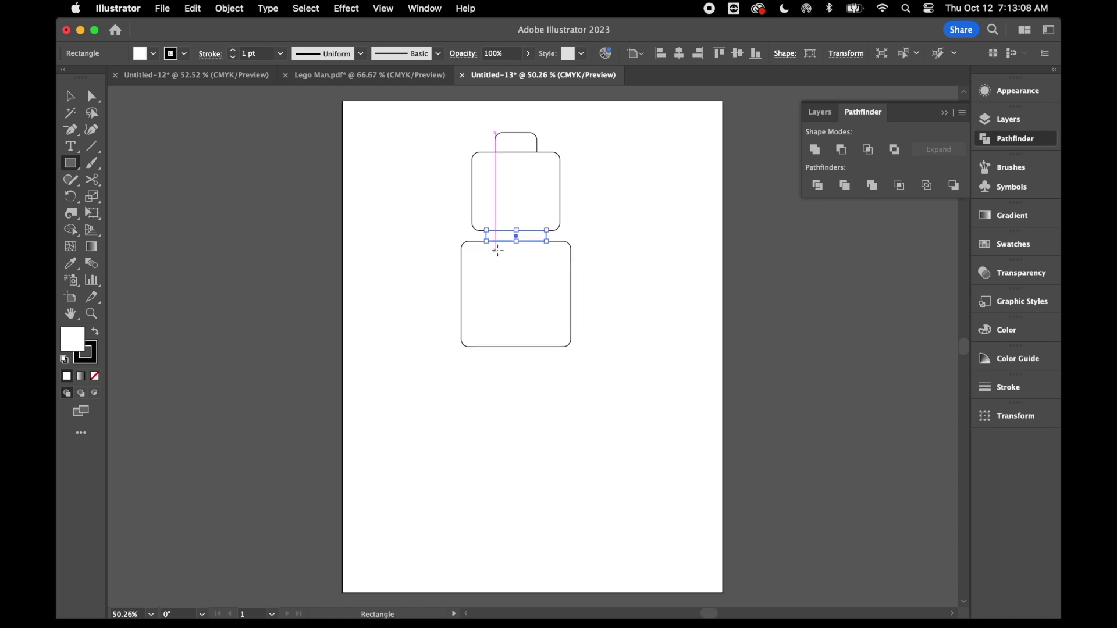
{"action": "key", "text": "super+1"}
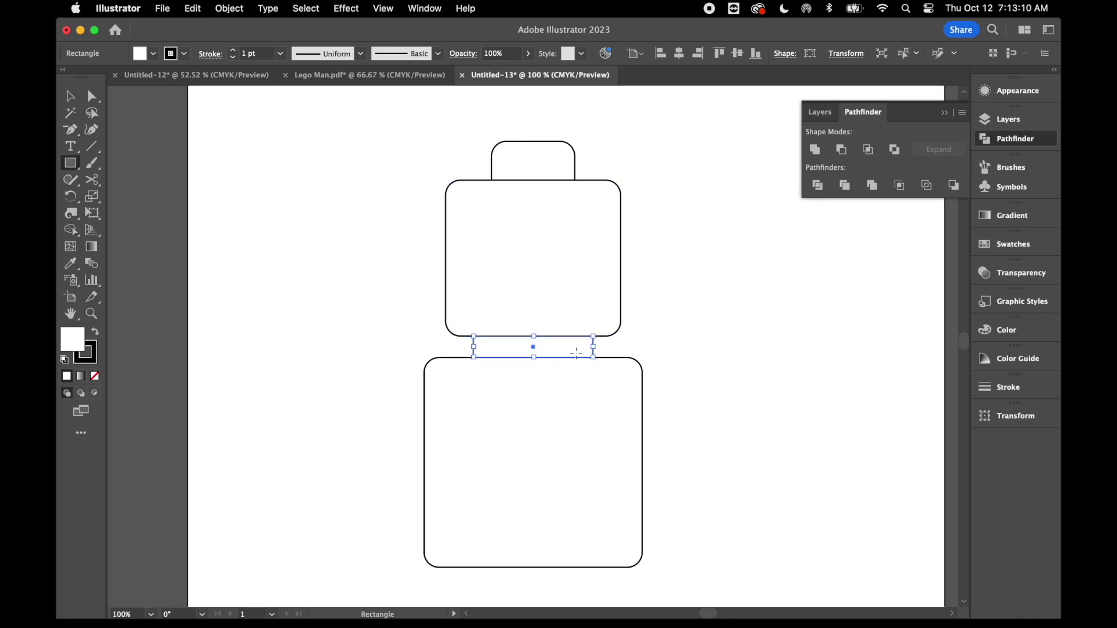
{"action": "left_click_drag", "start_coordinate": [534, 357], "coordinate": [534, 353]}
Widen the torso rectangle slightly on both sides.
{"action": "left_click", "coordinate": [70, 96]}
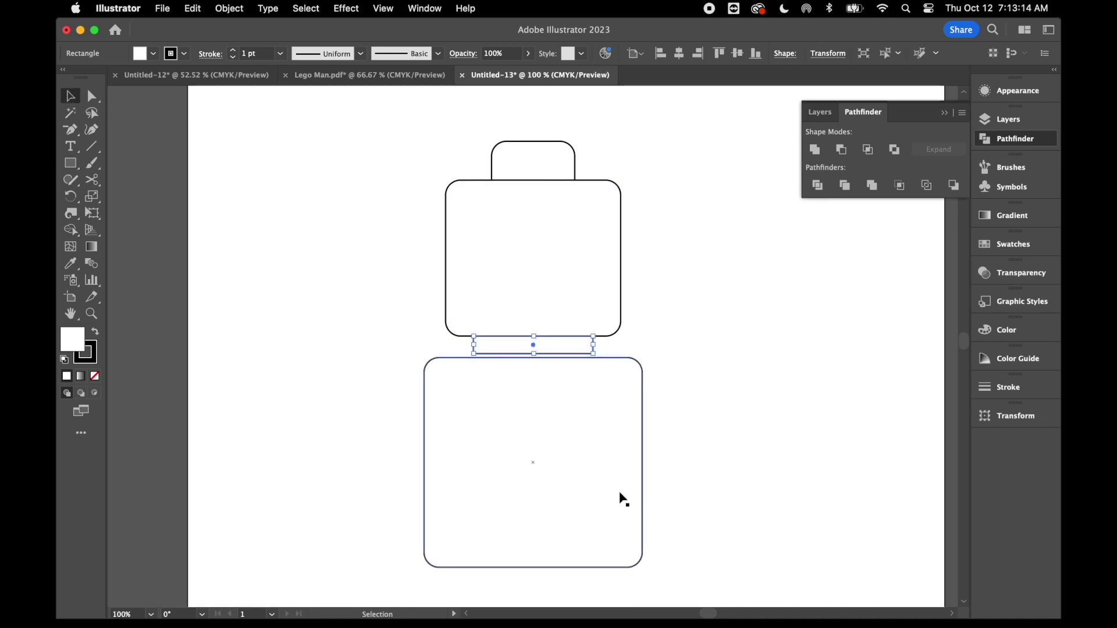
{"action": "left_click", "coordinate": [782, 452]}
{"action": "left_click_drag", "start_coordinate": [567, 456], "coordinate": [568, 460]}
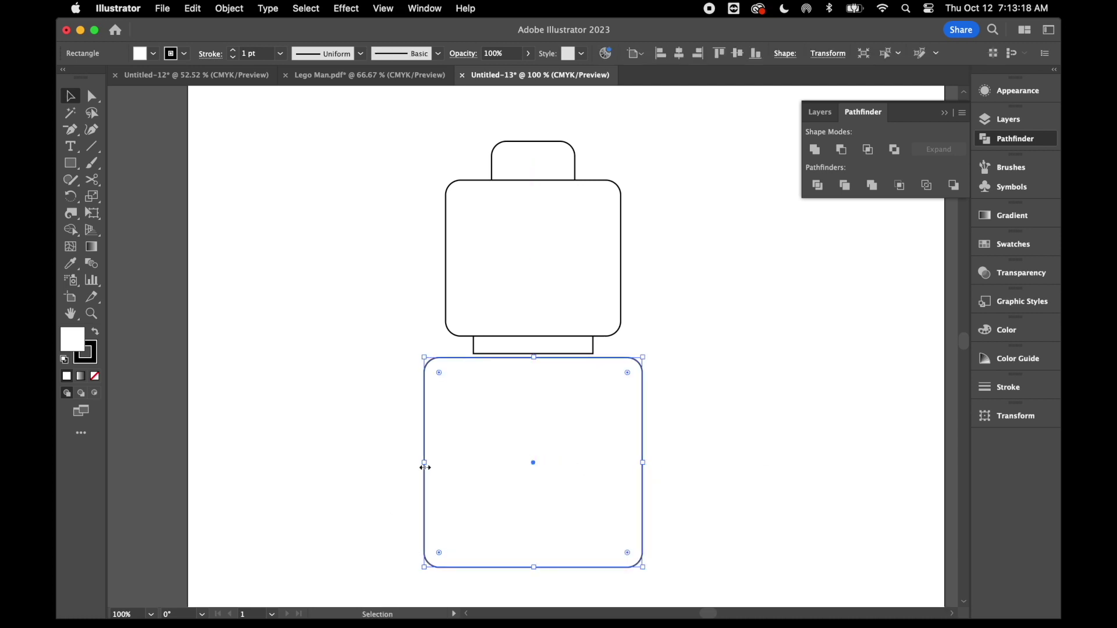
{"action": "left_click_drag", "start_coordinate": [424, 465], "coordinate": [413, 463]}
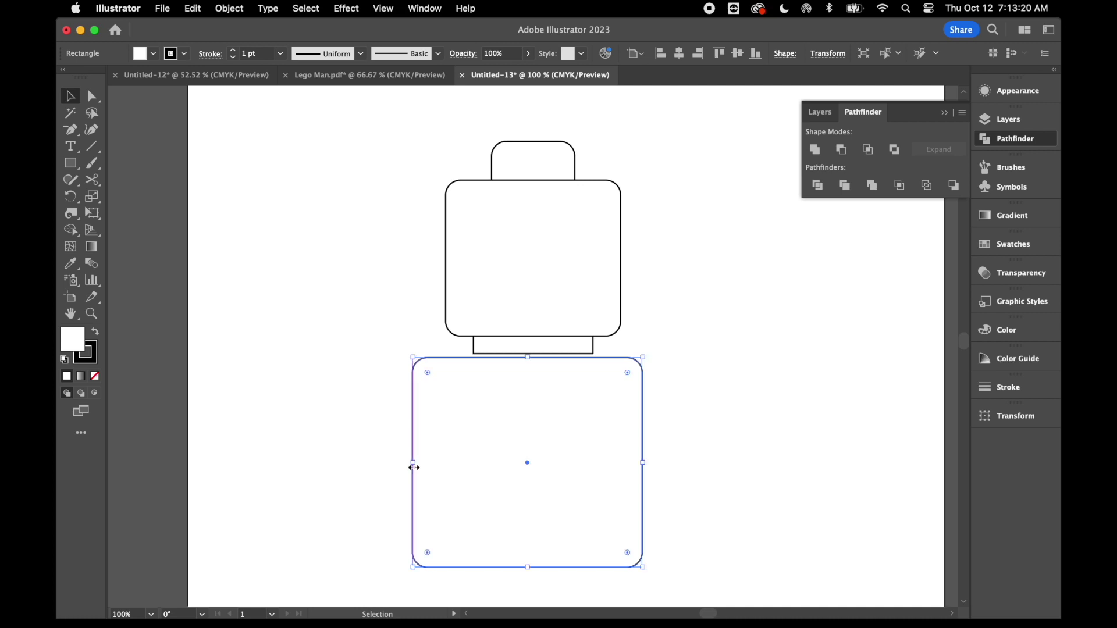
{"action": "left_click_drag", "start_coordinate": [644, 464], "coordinate": [652, 463]}
Move the torso up against the bottom of the neck and extend its lower edge slightly downward.
{"action": "left_click", "coordinate": [777, 418]}
{"action": "left_click", "coordinate": [535, 410]}
{"action": "left_click_drag", "start_coordinate": [536, 410], "coordinate": [536, 407]}
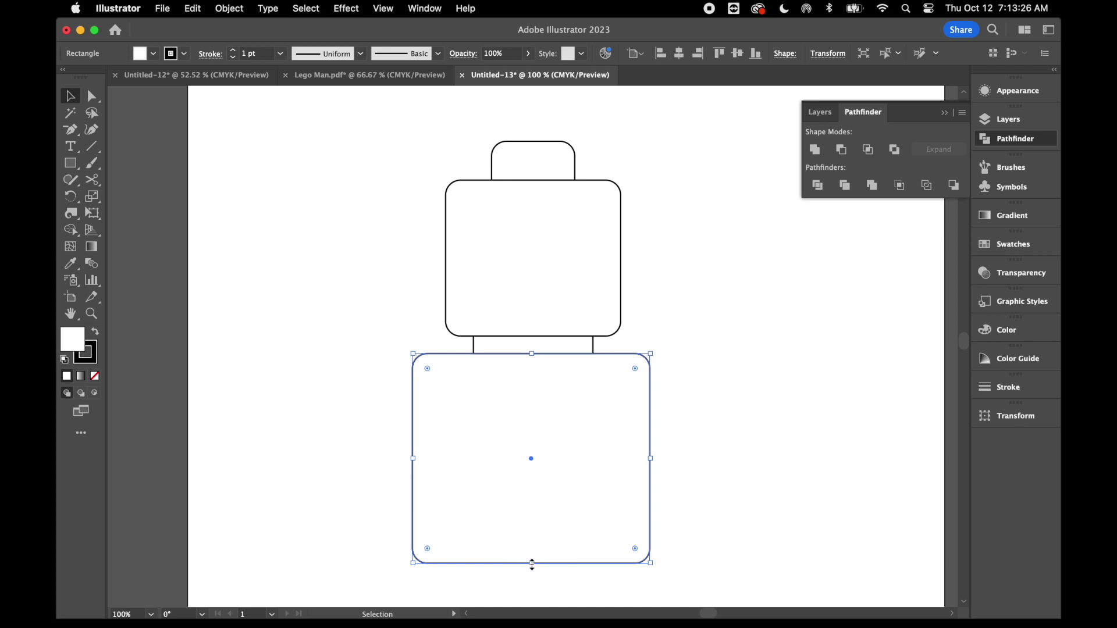
{"action": "left_click_drag", "start_coordinate": [532, 563], "coordinate": [532, 576]}
Move the torso's lower side anchor points outward on both sides so that the shape flares toward the bottom.
{"action": "scroll", "coordinate": [524, 491], "scroll_direction": "down", "scroll_amount": 5}
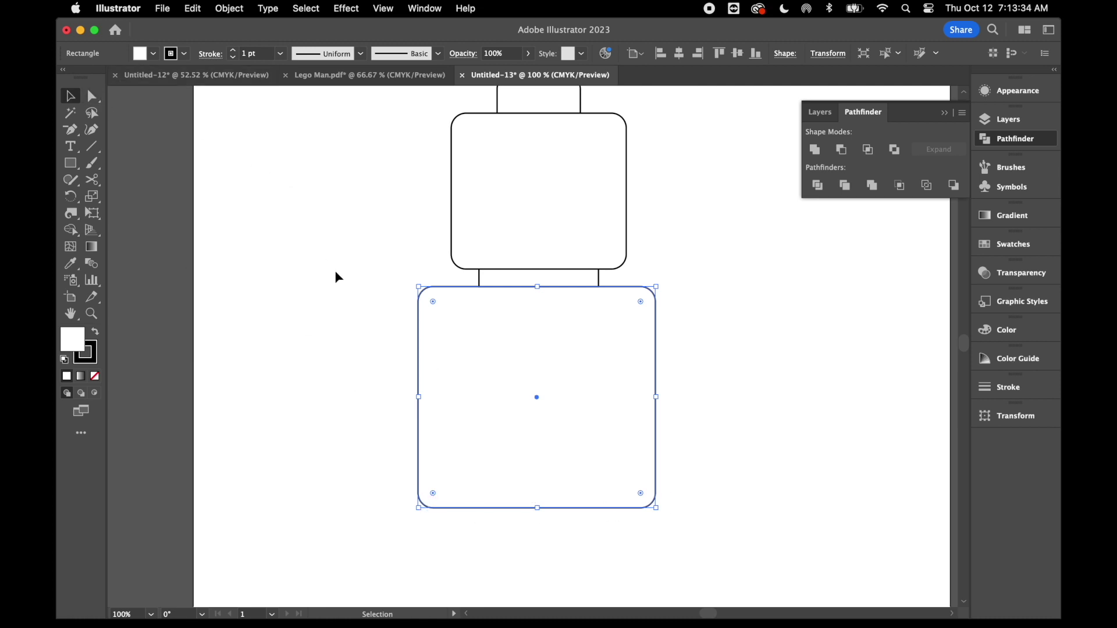
{"action": "left_click", "coordinate": [93, 95]}
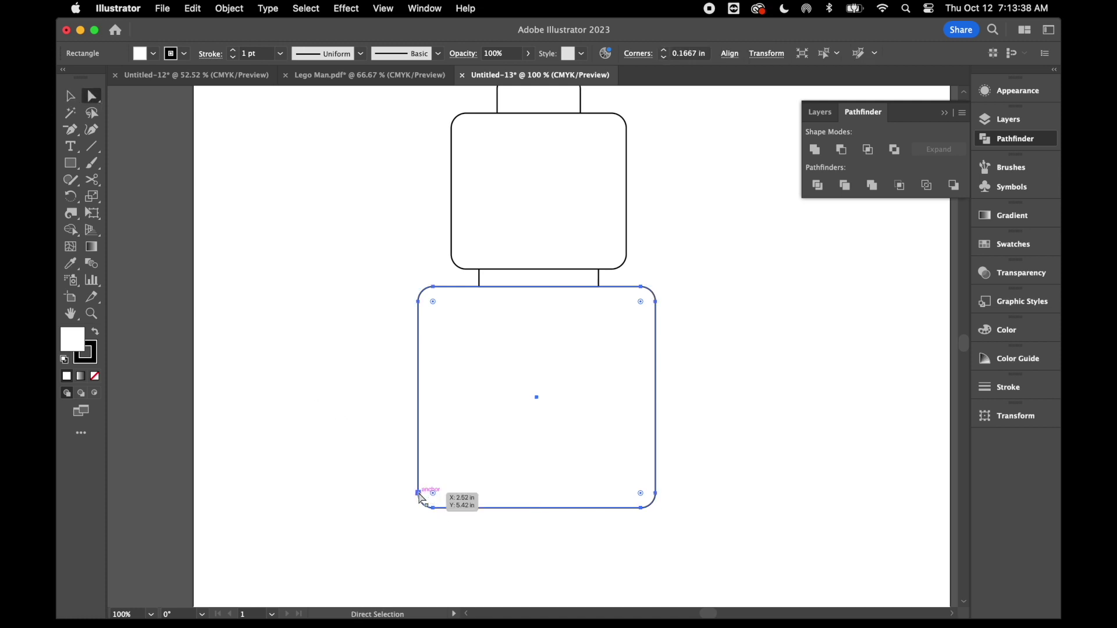
{"action": "left_click", "coordinate": [419, 494]}
{"action": "left_click_drag", "start_coordinate": [419, 493], "coordinate": [407, 493]}
{"action": "left_click_drag", "start_coordinate": [656, 493], "coordinate": [666, 495]}
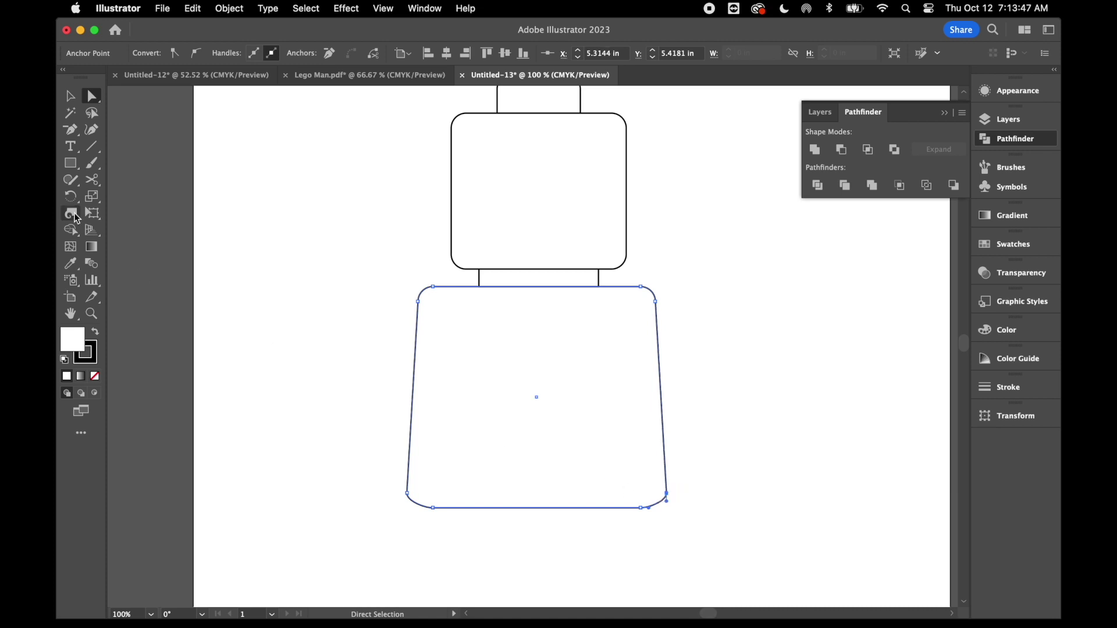
Delete the two anchor points on the torso's bottom edge with the Delete Anchor Point tool.
{"action": "left_click", "coordinate": [70, 130]}
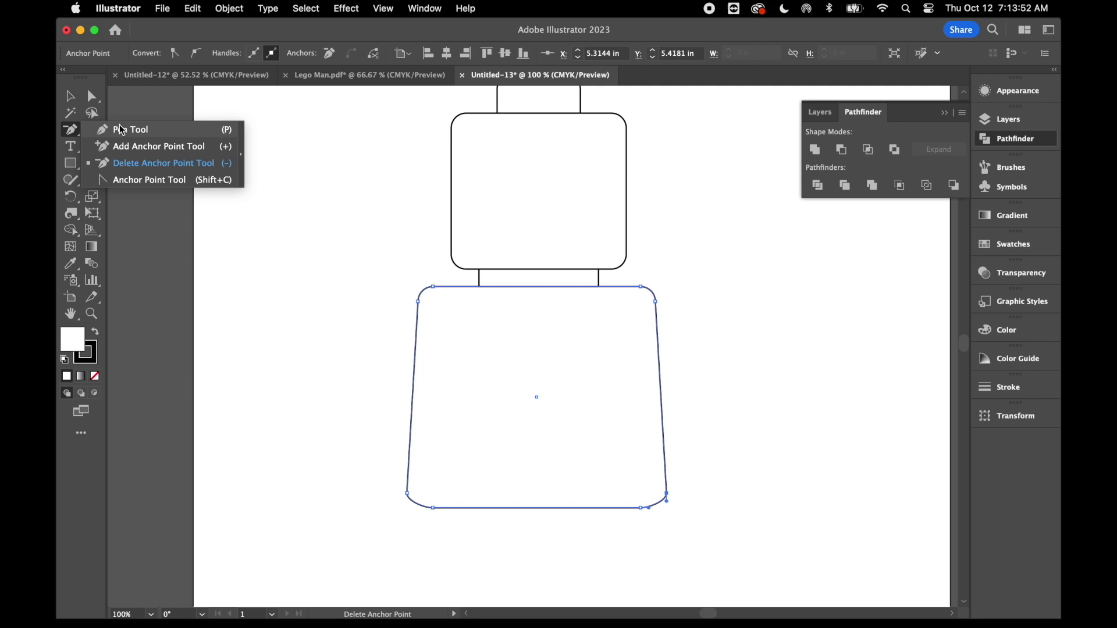
{"action": "left_click", "coordinate": [133, 164]}
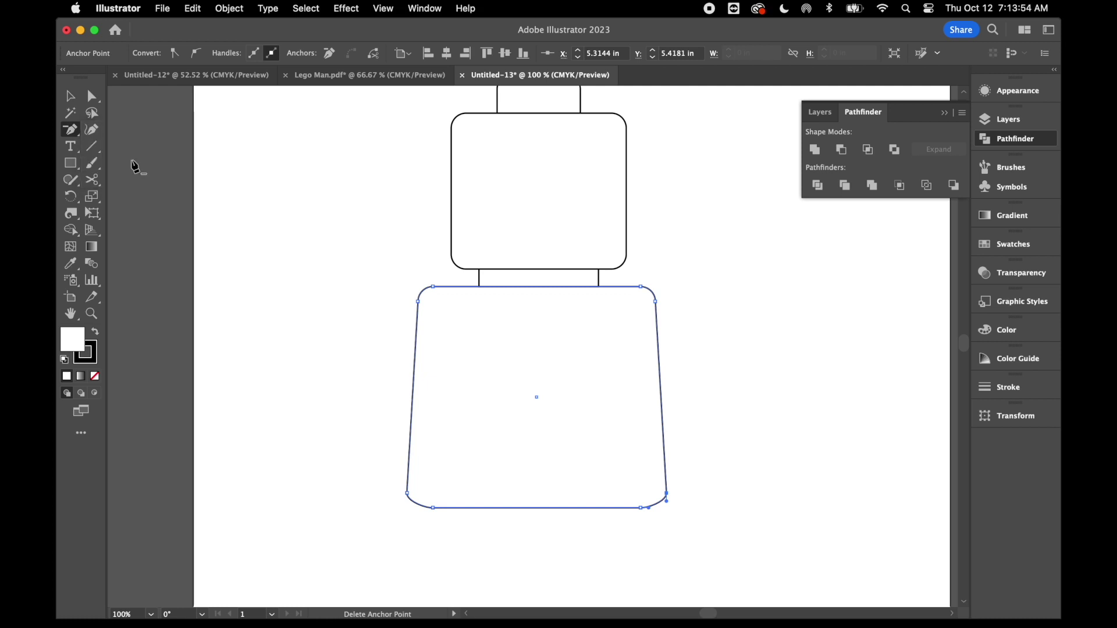
{"action": "left_click", "coordinate": [433, 508]}
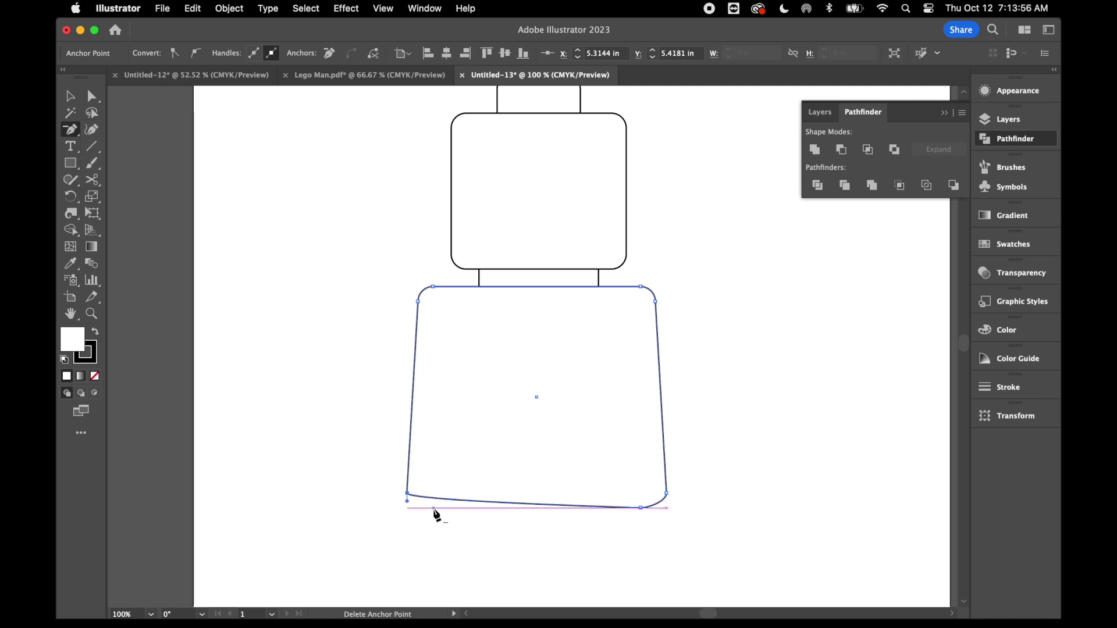
{"action": "left_click", "coordinate": [641, 508]}
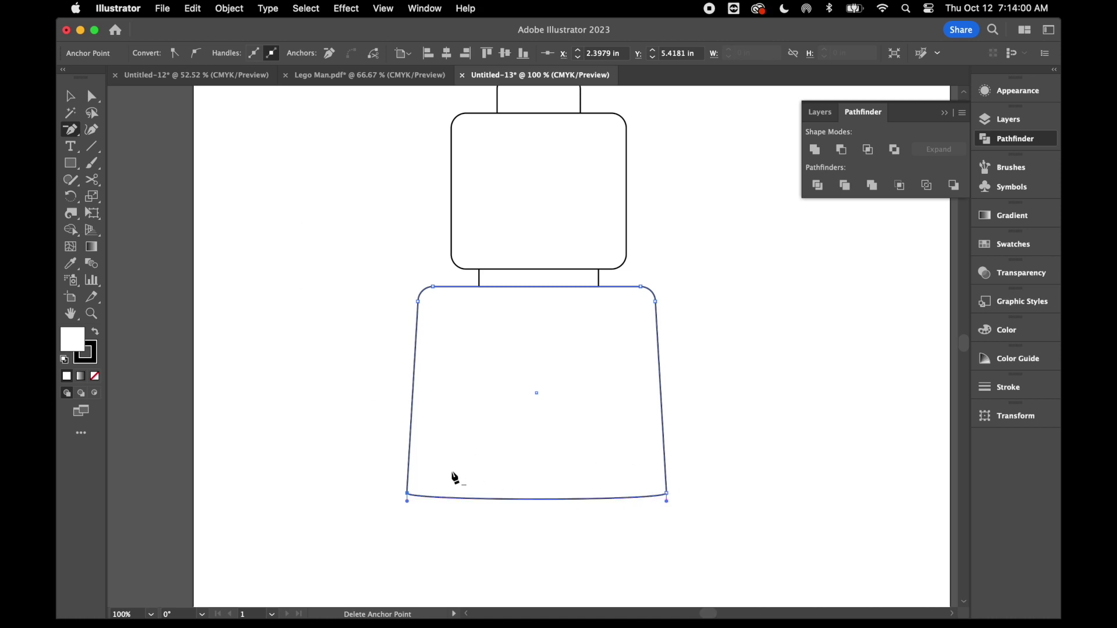
Convert the torso's two remaining bottom anchor points to corners so the lower edge is straight.
{"action": "left_click", "coordinate": [91, 97]}
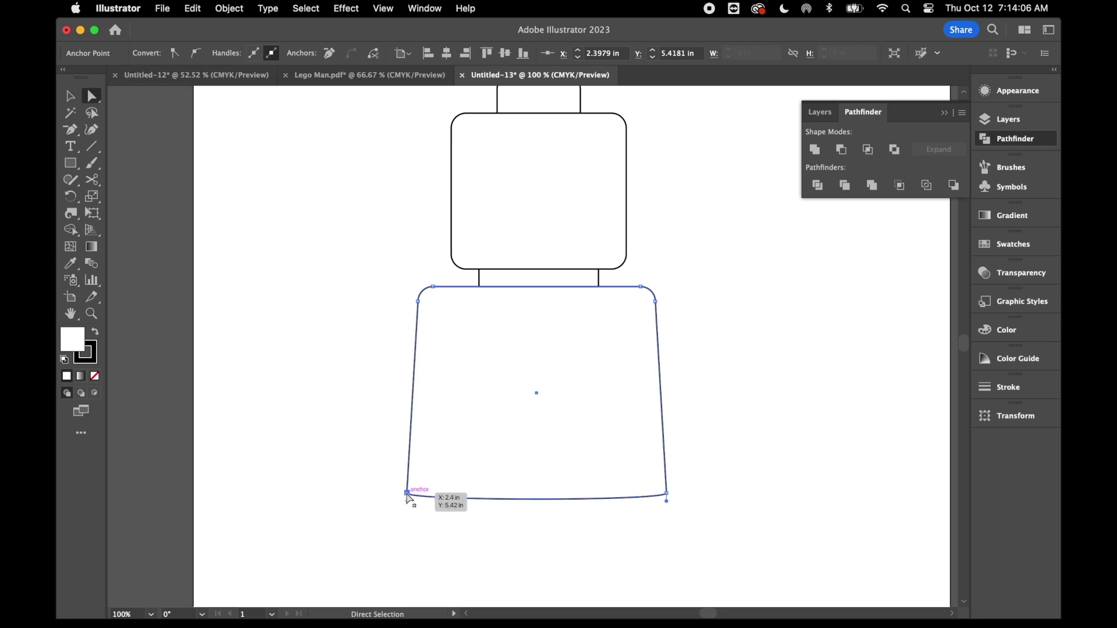
{"action": "left_click", "coordinate": [175, 54]}
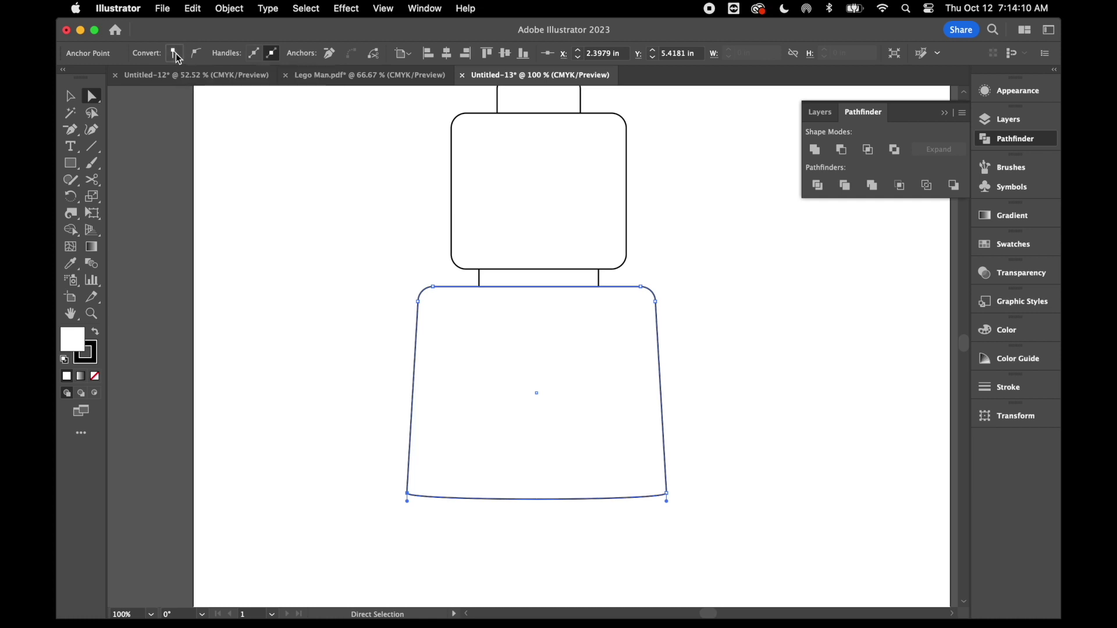
{"action": "left_click", "coordinate": [667, 500]}
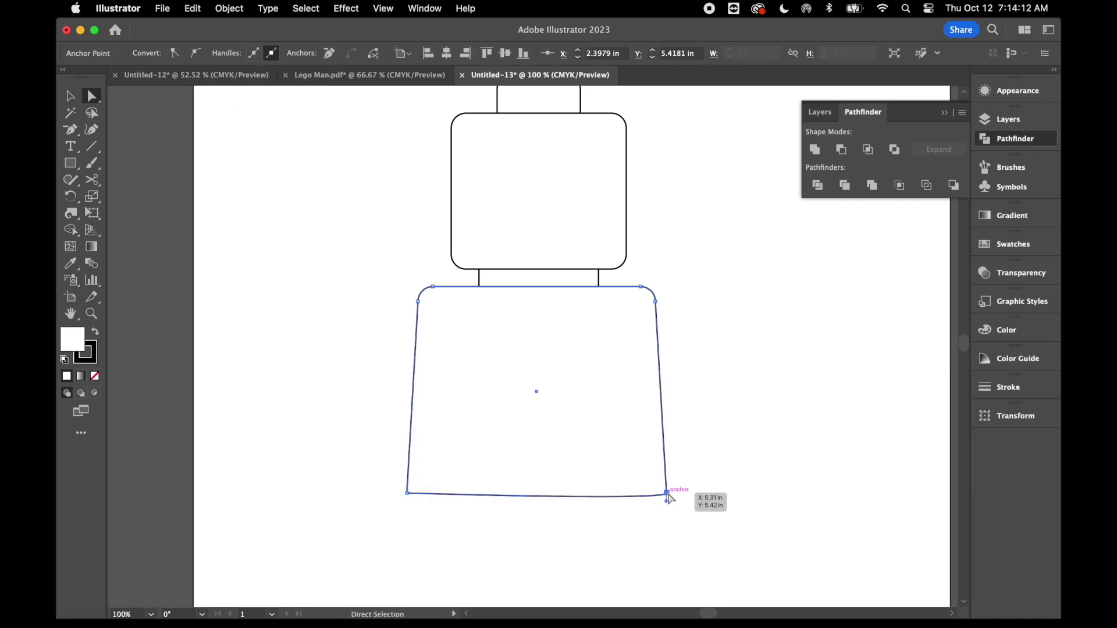
{"action": "left_click", "coordinate": [175, 54]}
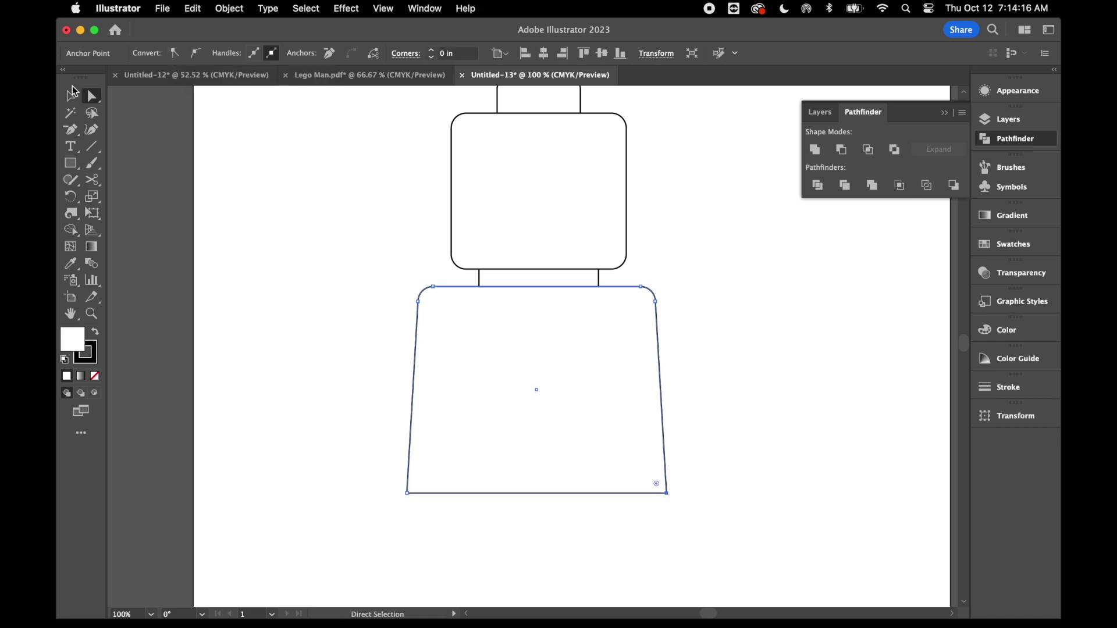
Recenter the flared torso under the neck.
{"action": "left_click", "coordinate": [72, 94]}
{"action": "left_click", "coordinate": [273, 248]}
{"action": "scroll", "coordinate": [364, 462], "scroll_direction": "down", "scroll_amount": 1}
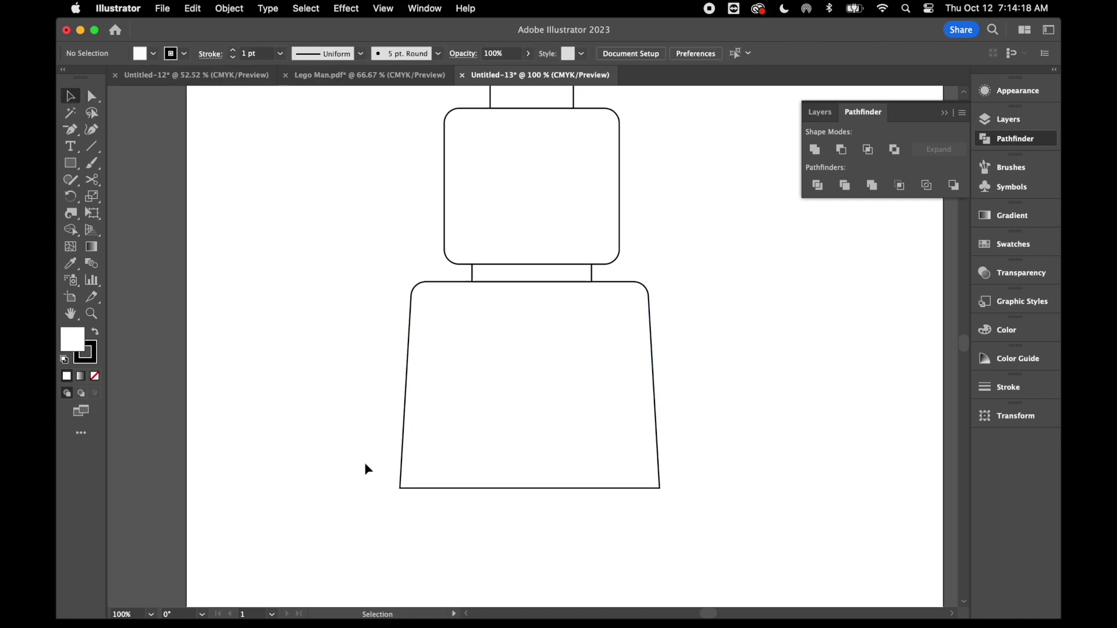
{"action": "scroll", "coordinate": [204, 229], "scroll_direction": "right", "scroll_amount": 2}
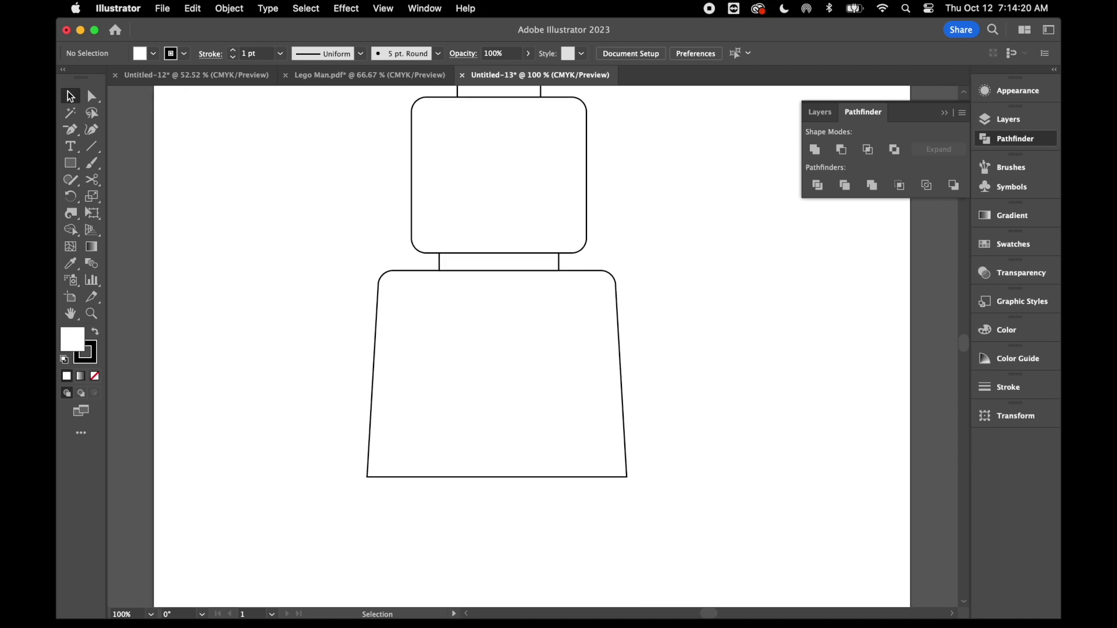
{"action": "left_click_drag", "start_coordinate": [504, 357], "coordinate": [519, 388]}
{"action": "left_click", "coordinate": [665, 350]}
Draw a thin rectangle along the torso's bottom edge, matching its full width, as the hip band.
{"action": "scroll", "coordinate": [630, 488], "scroll_direction": "down", "scroll_amount": 2}
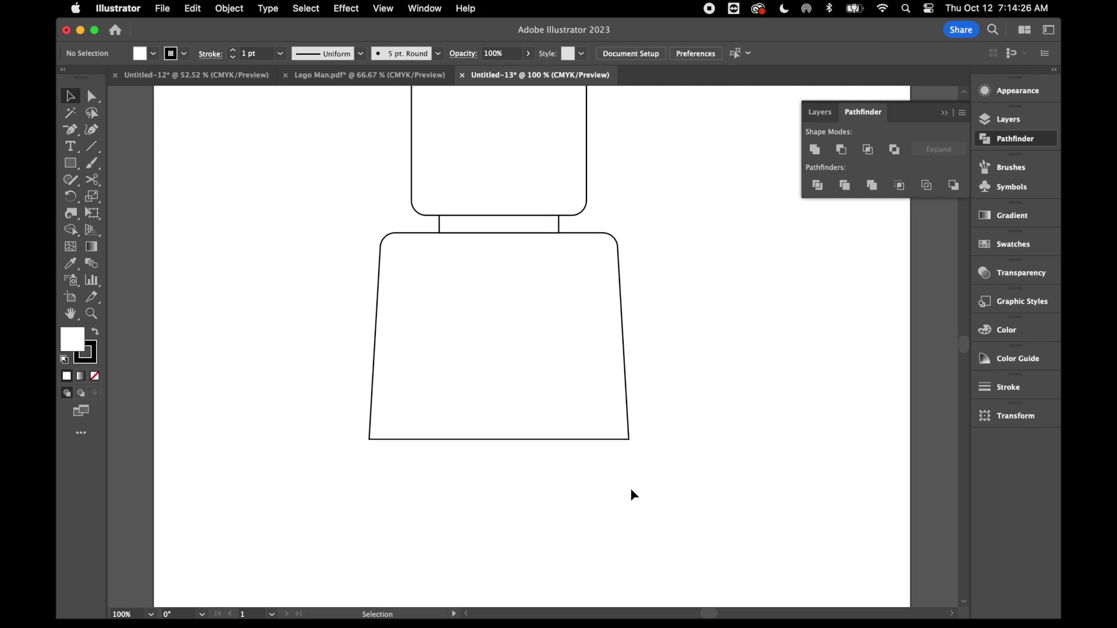
{"action": "scroll", "coordinate": [634, 495], "scroll_direction": "up", "scroll_amount": 2}
{"action": "scroll", "coordinate": [634, 495], "scroll_direction": "down", "scroll_amount": 3}
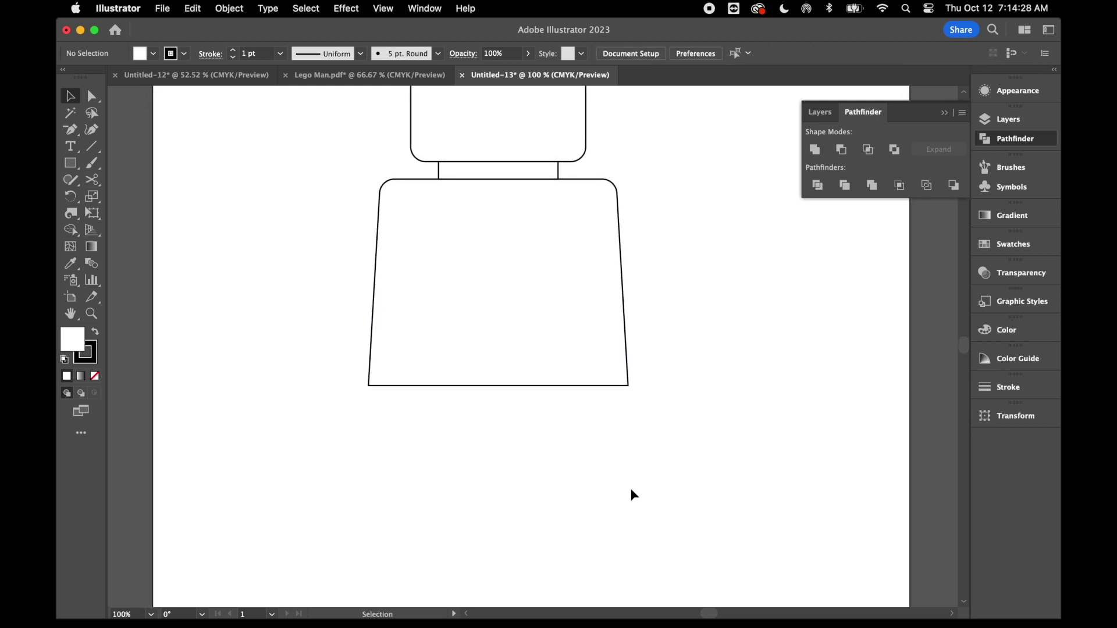
{"action": "left_click", "coordinate": [70, 169]}
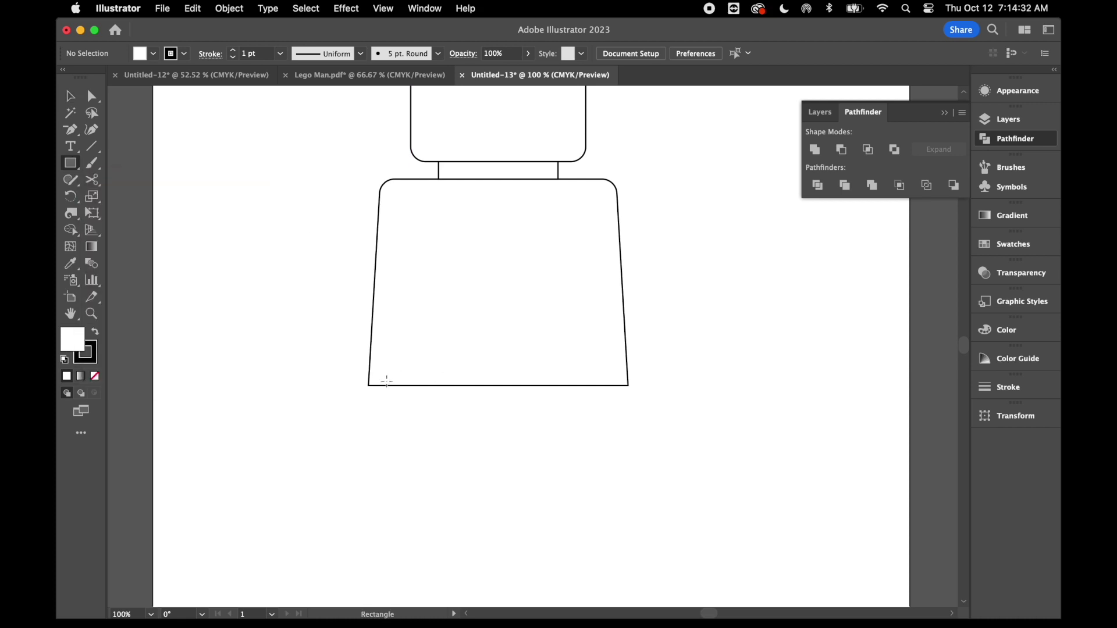
{"action": "left_click_drag", "start_coordinate": [369, 385], "coordinate": [628, 401]}
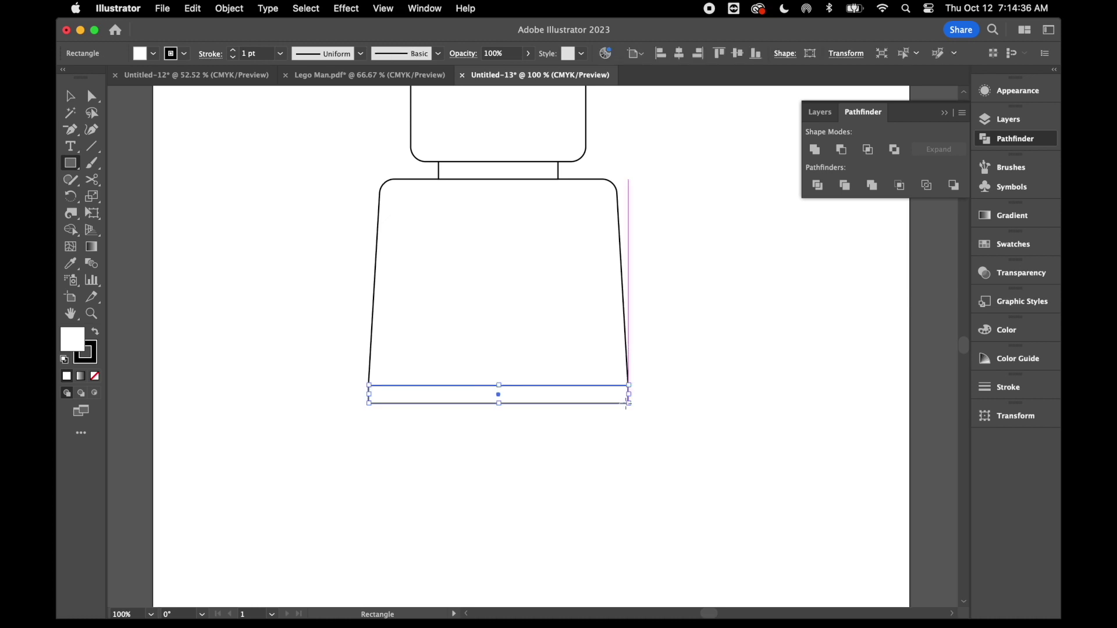
{"action": "scroll", "coordinate": [369, 466], "scroll_direction": "down", "scroll_amount": 1}
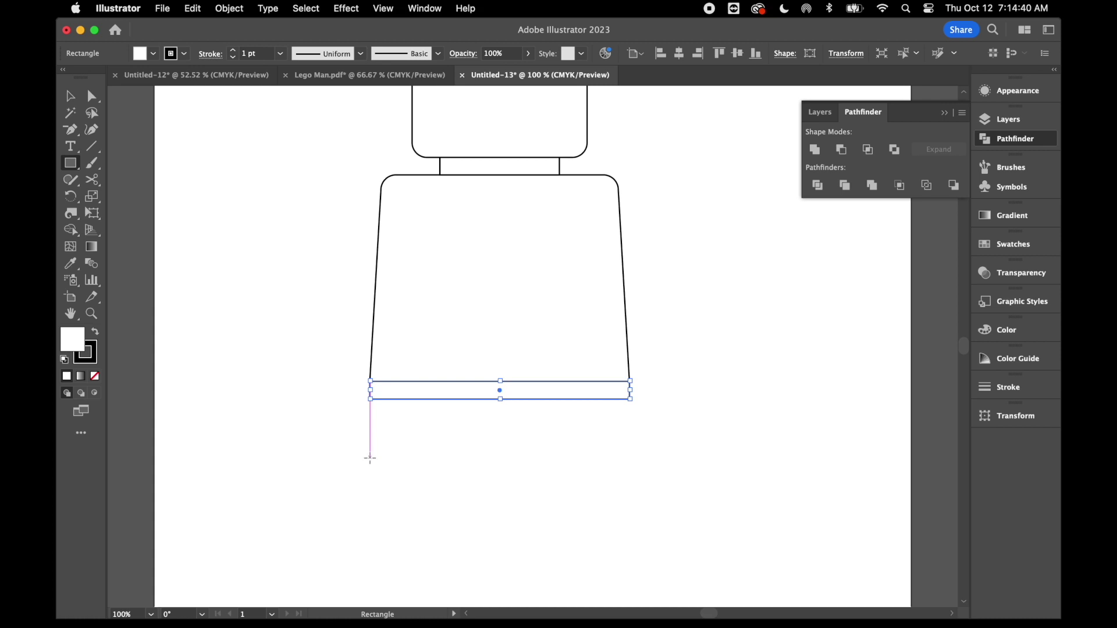
Draw a full-width rectangle under the hip band and a narrow vertical strip centred over it, extending below its lower edge.
{"action": "left_click_drag", "start_coordinate": [369, 457], "coordinate": [630, 400]}
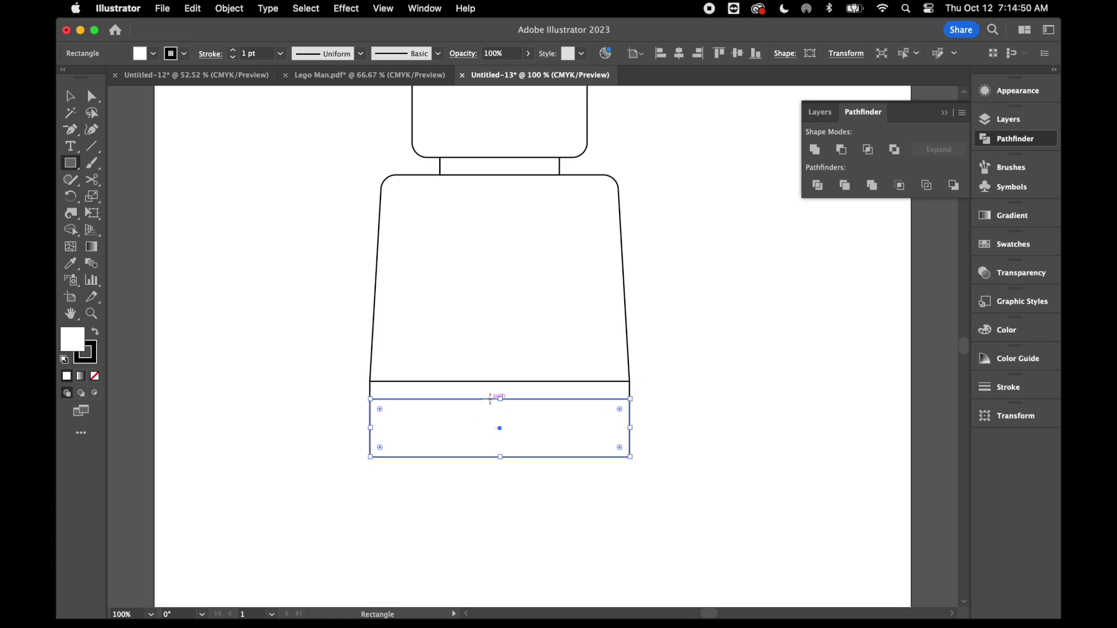
{"action": "left_click_drag", "start_coordinate": [490, 399], "coordinate": [507, 479]}
{"action": "left_click", "coordinate": [70, 95]}
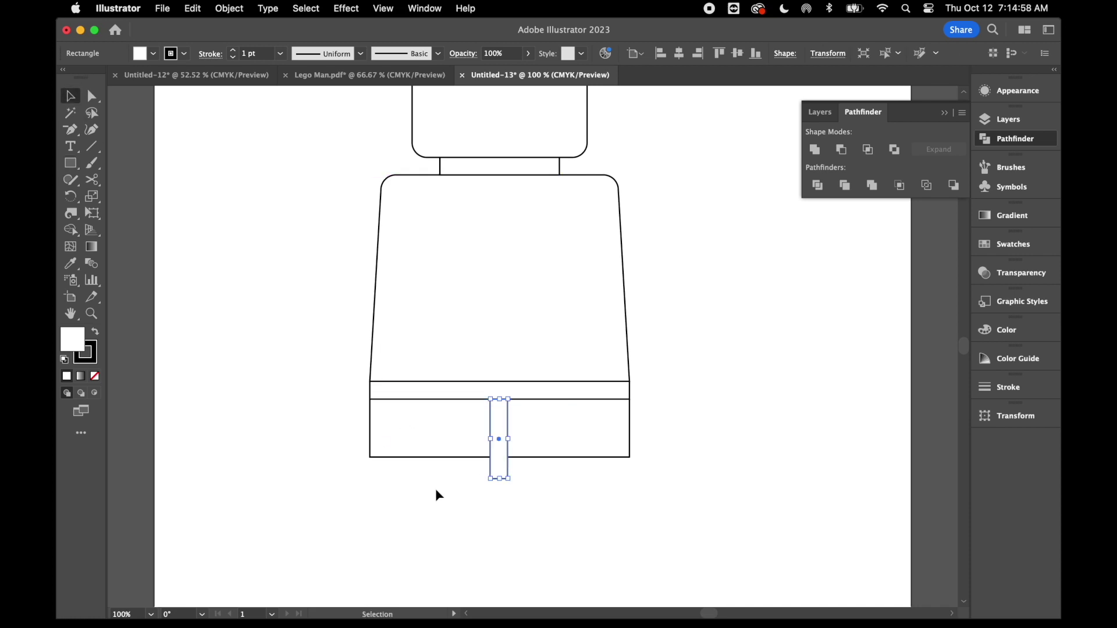
{"action": "left_click_drag", "start_coordinate": [495, 449], "coordinate": [499, 451]}
{"action": "left_click", "coordinate": [425, 504]}
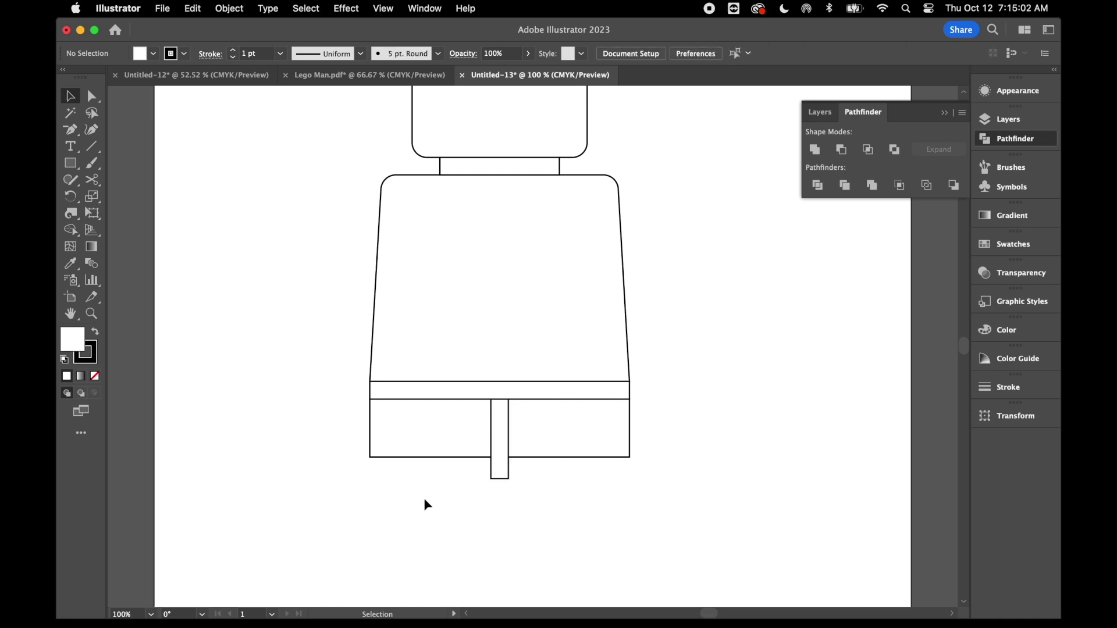
Add an anchor point on each long side of the narrow strip, just above its bottom corners.
{"action": "key", "text": "a"}
{"action": "key", "text": "super+plus"}
{"action": "key", "text": "super+plus"}
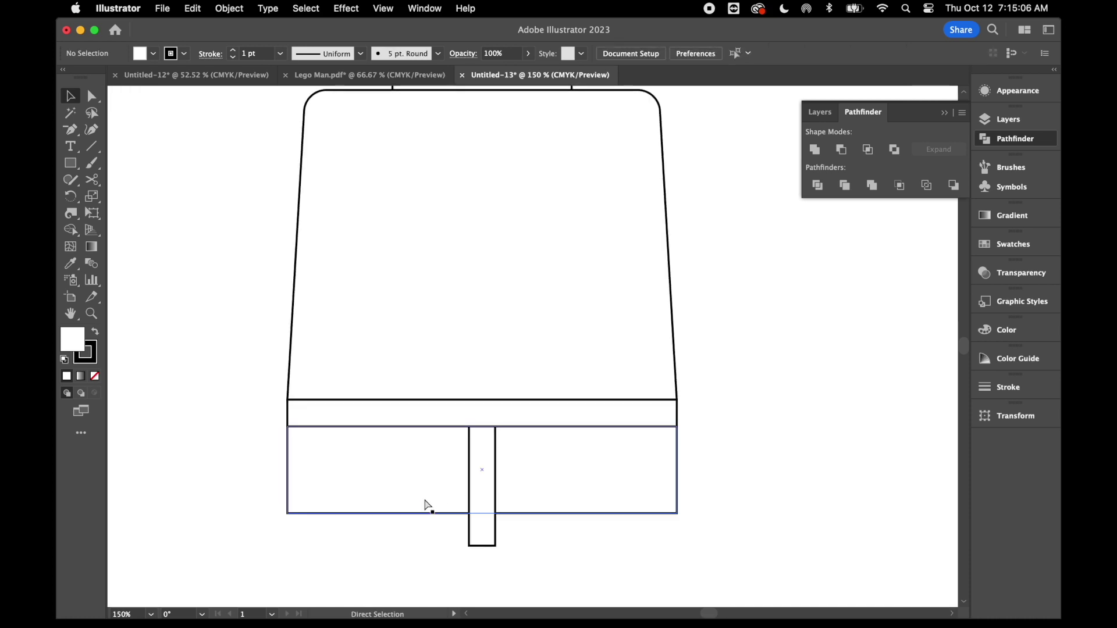
{"action": "scroll", "coordinate": [426, 502], "scroll_direction": "down", "scroll_amount": 5}
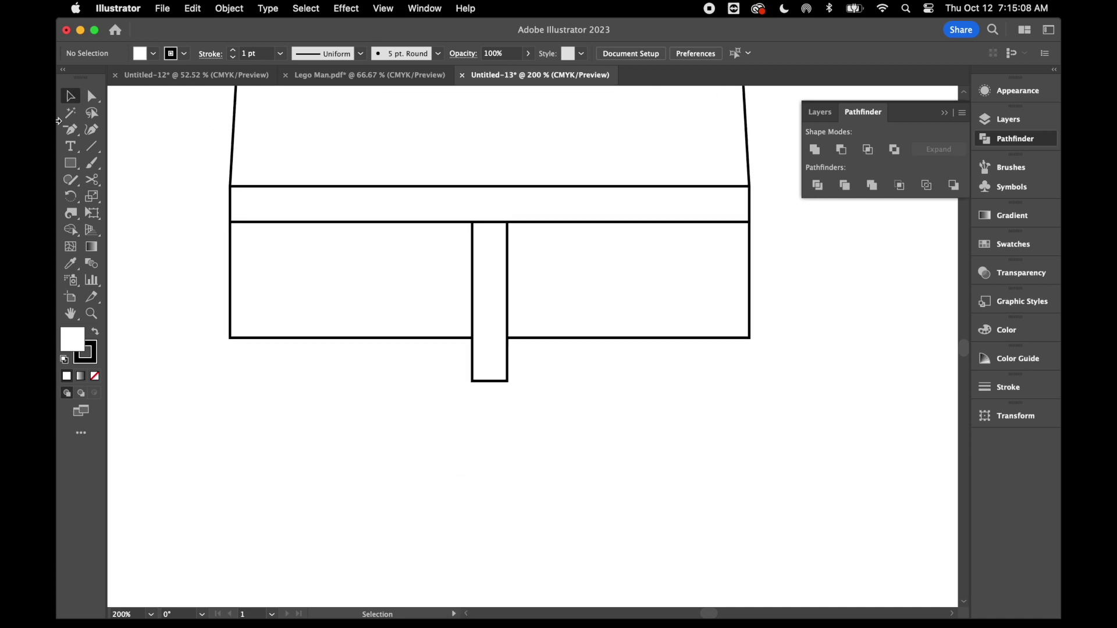
{"action": "left_click", "coordinate": [488, 381]}
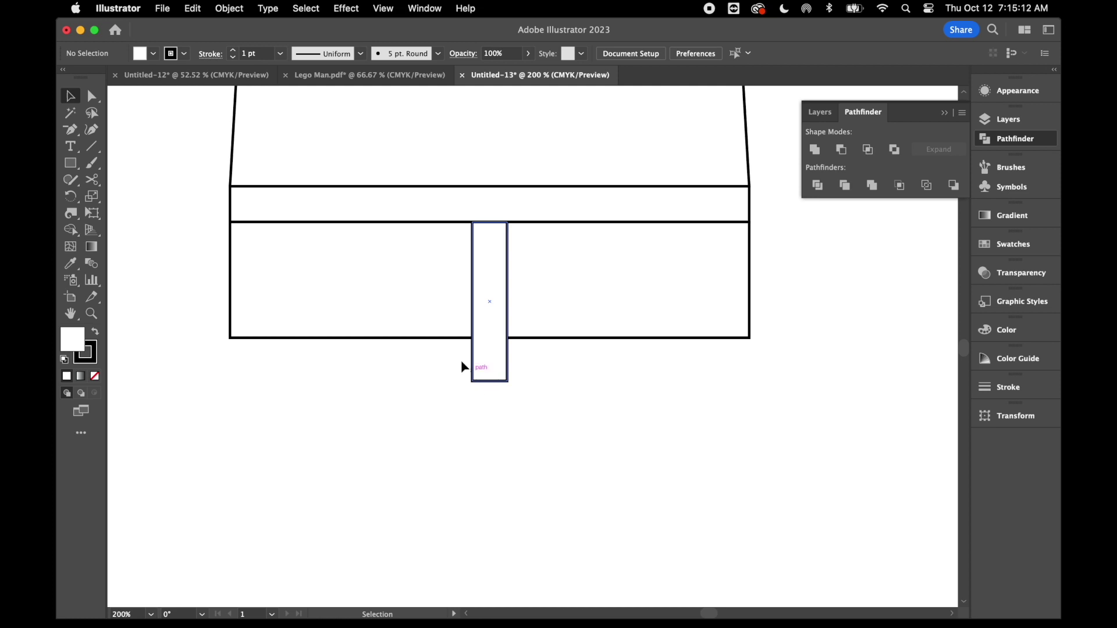
{"action": "left_click", "coordinate": [72, 129]}
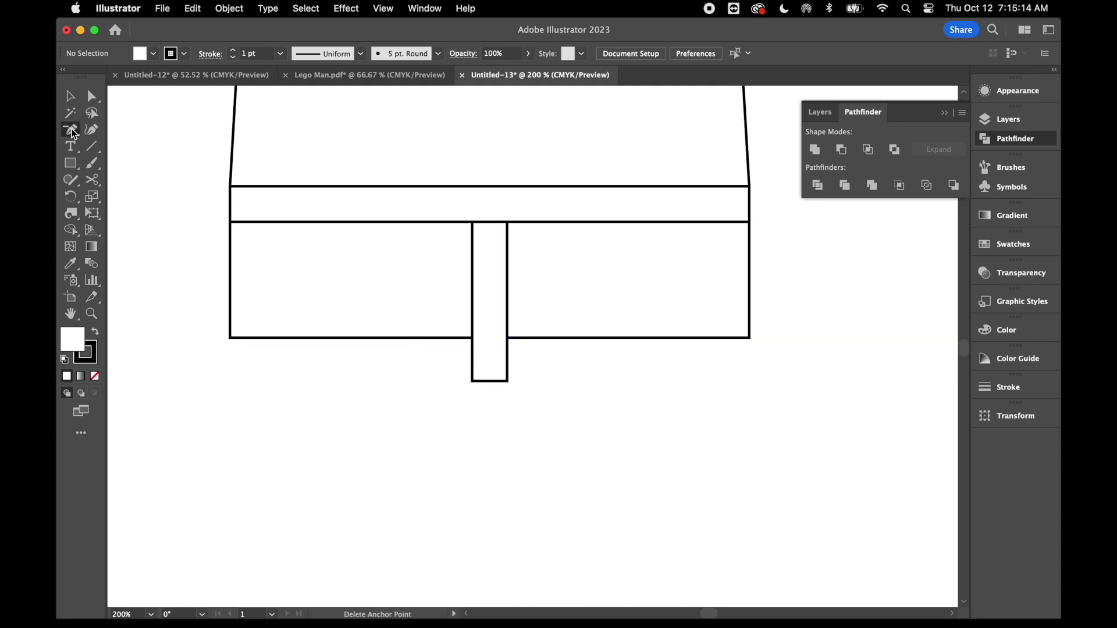
{"action": "left_click", "coordinate": [74, 133]}
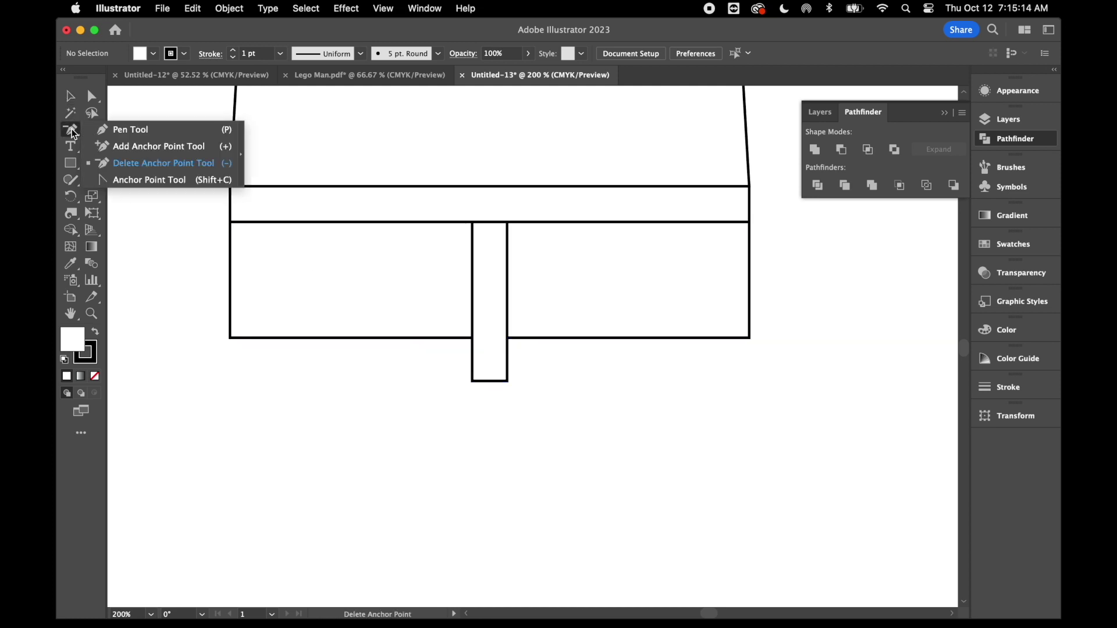
{"action": "left_click", "coordinate": [144, 151]}
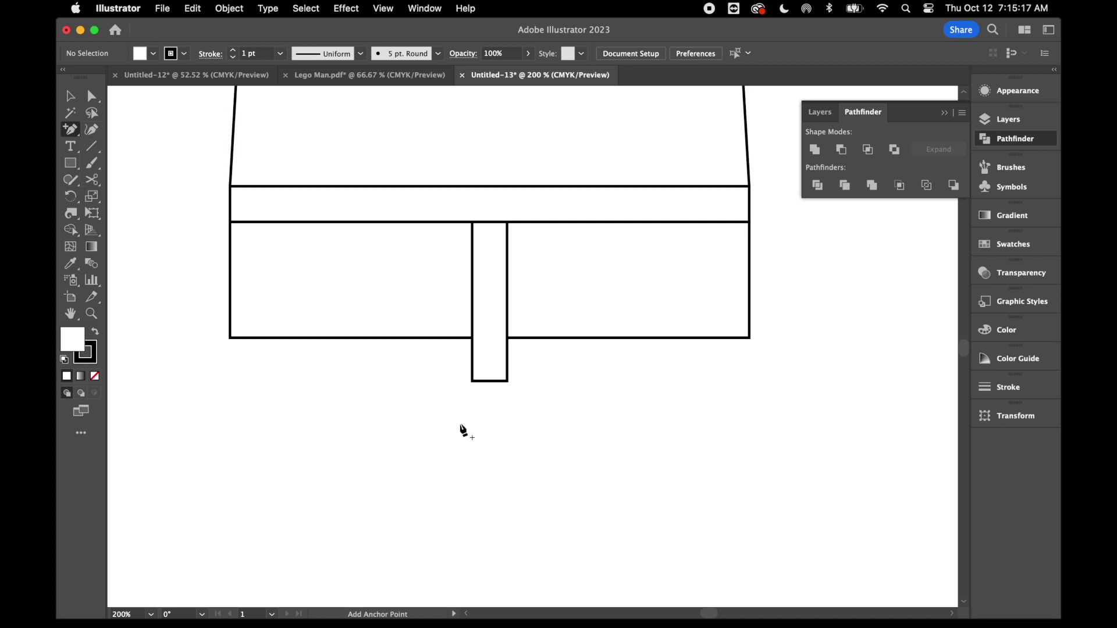
{"action": "left_click", "coordinate": [473, 368]}
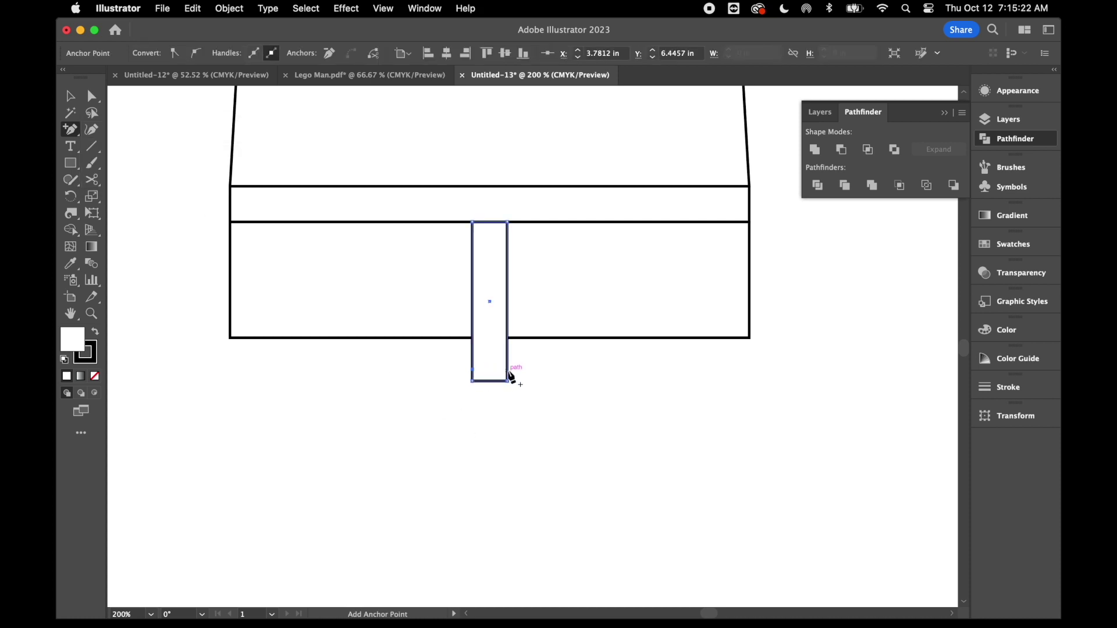
{"action": "left_click", "coordinate": [508, 371]}
Move the strip's two bottom corner points inward so its lower end is bevelled on both sides.
{"action": "left_click", "coordinate": [92, 96]}
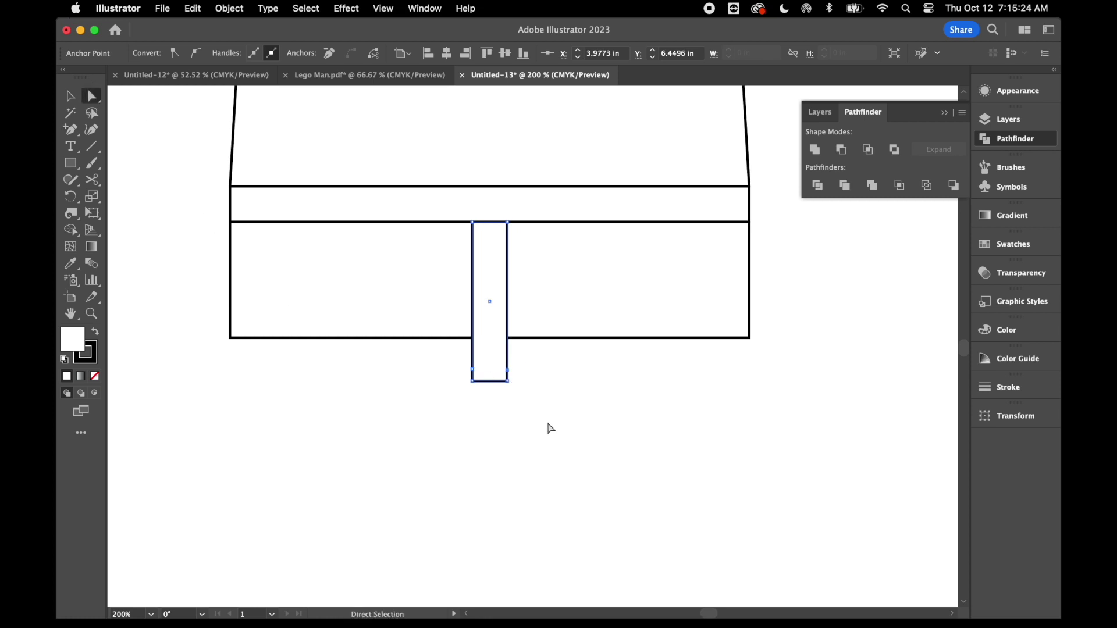
{"action": "left_click", "coordinate": [473, 382]}
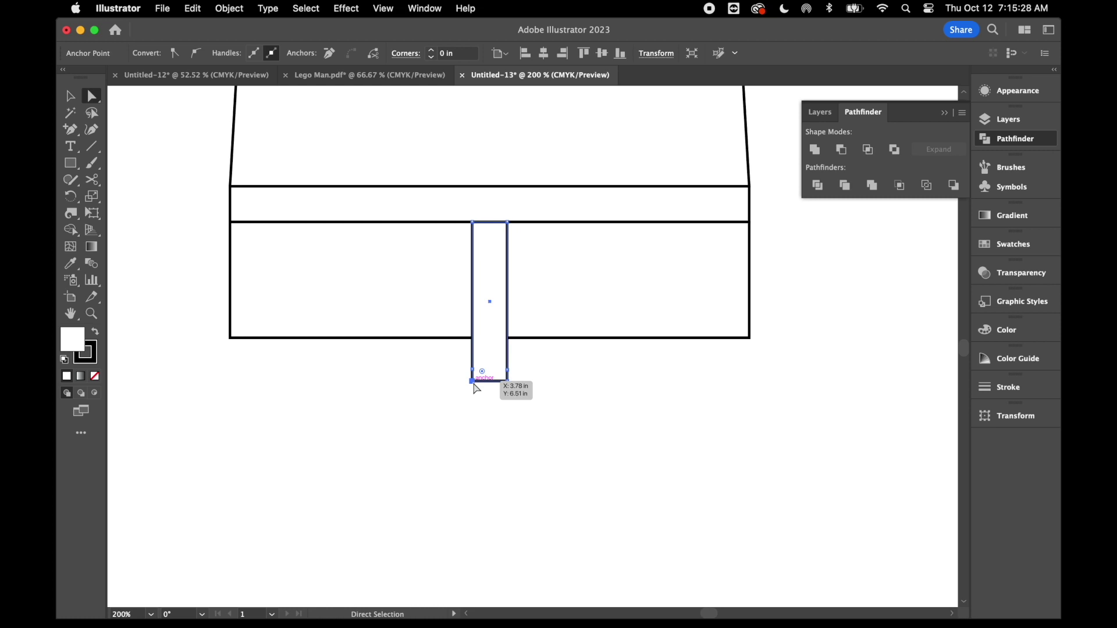
{"action": "left_click_drag", "start_coordinate": [474, 383], "coordinate": [509, 384]}
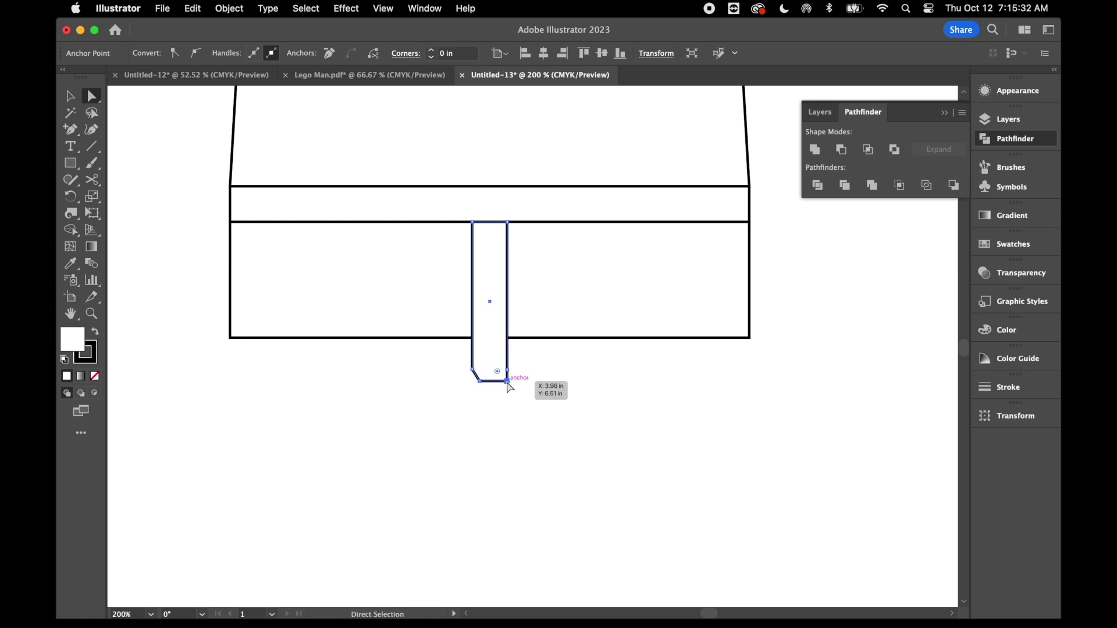
{"action": "key", "text": "Left"}
{"action": "key", "text": "Left"}
{"action": "key", "text": "Left"}
{"action": "key", "text": "Left"}
{"action": "left_click_drag", "start_coordinate": [483, 386], "coordinate": [486, 387]}
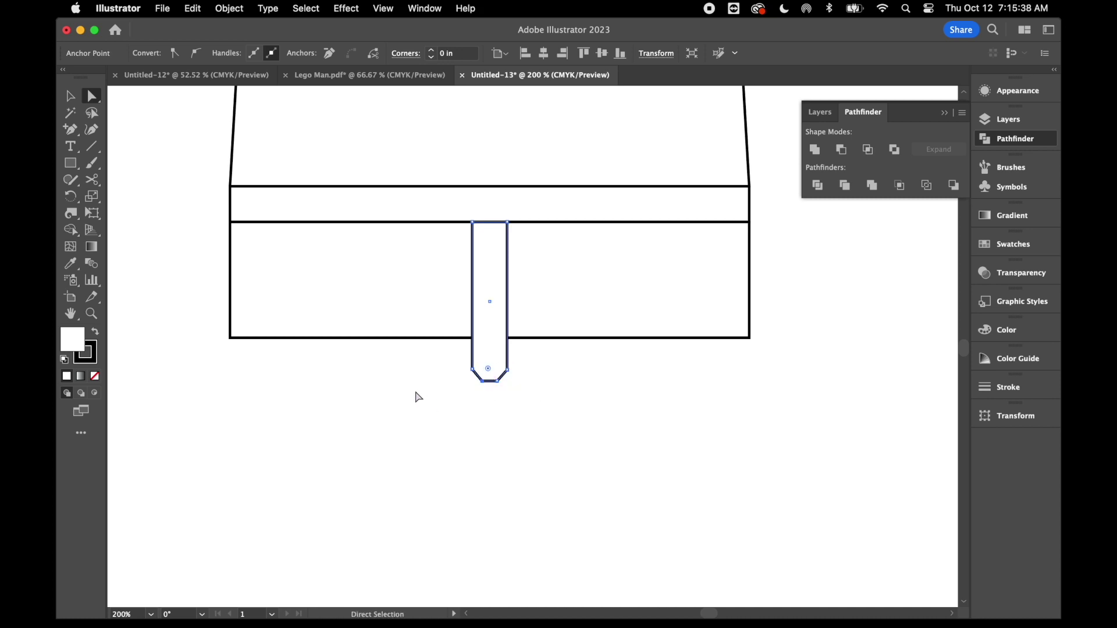
{"action": "left_click", "coordinate": [75, 99]}
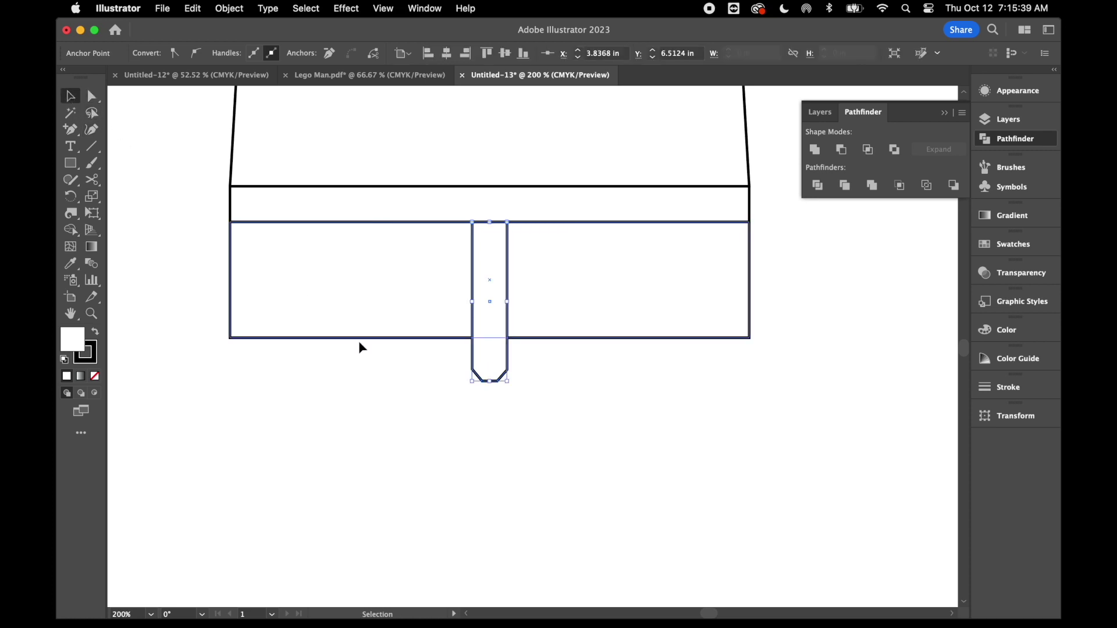
{"action": "left_click", "coordinate": [406, 386]}
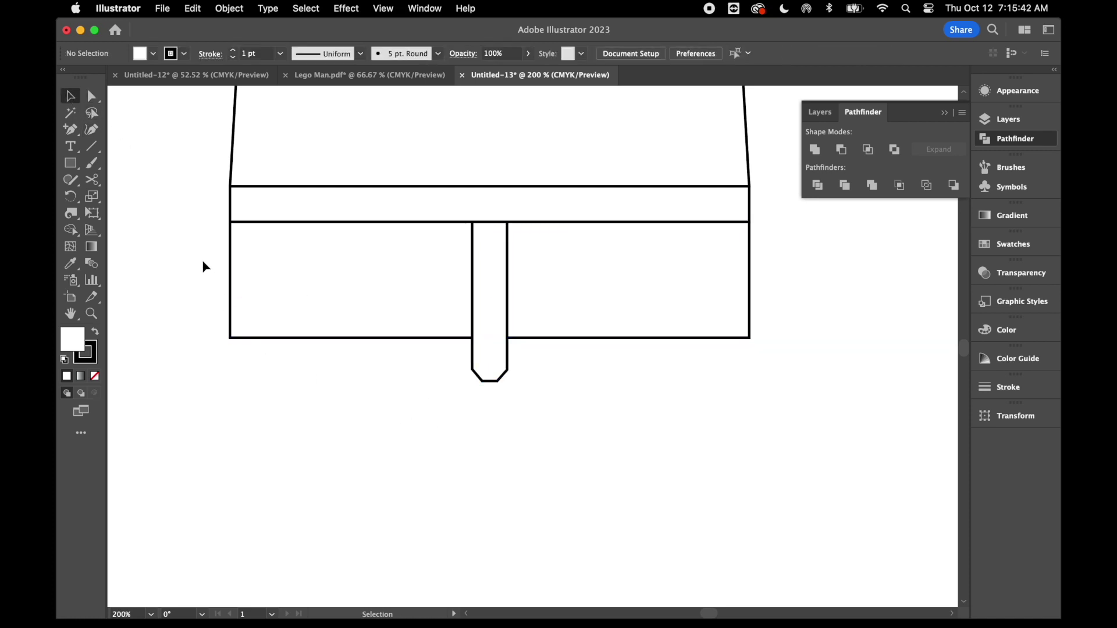
Divide the hip rectangle and the bevelled strip with Pathfinder, and ungroup the resulting pieces.
{"action": "scroll", "coordinate": [346, 449], "scroll_direction": "down", "scroll_amount": 3}
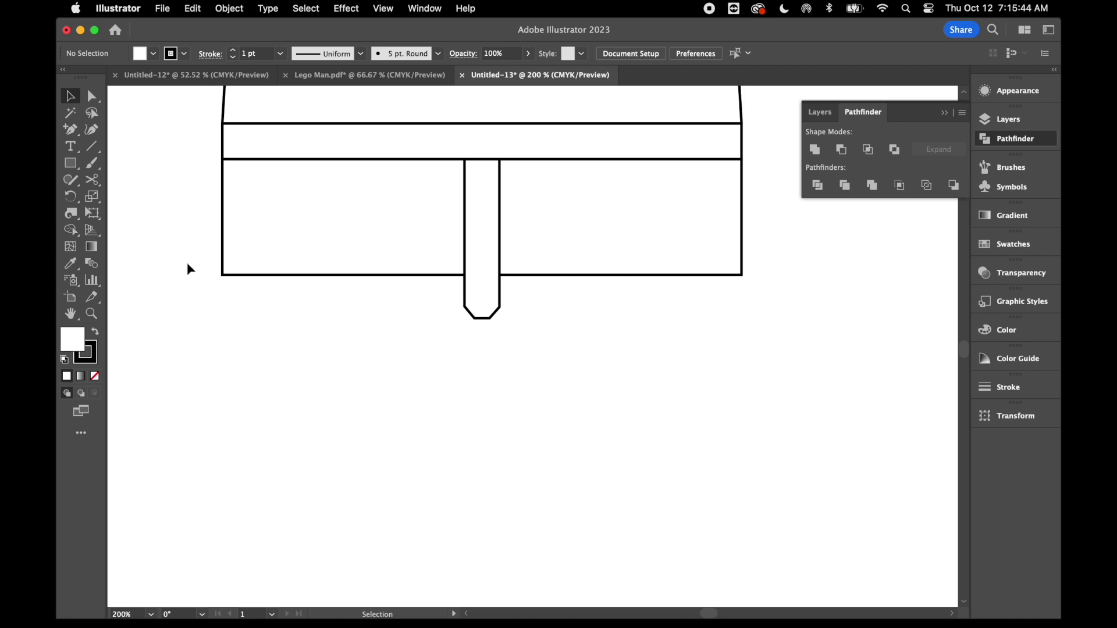
{"action": "left_click_drag", "start_coordinate": [182, 238], "coordinate": [846, 349]}
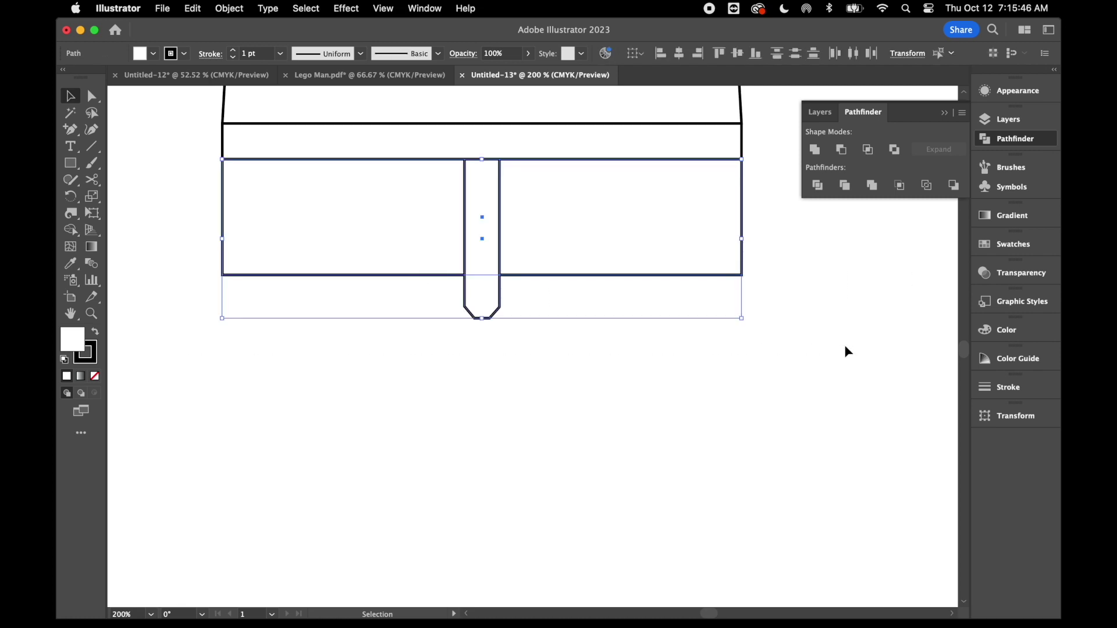
{"action": "left_click", "coordinate": [818, 186]}
{"action": "right_click", "coordinate": [803, 273]}
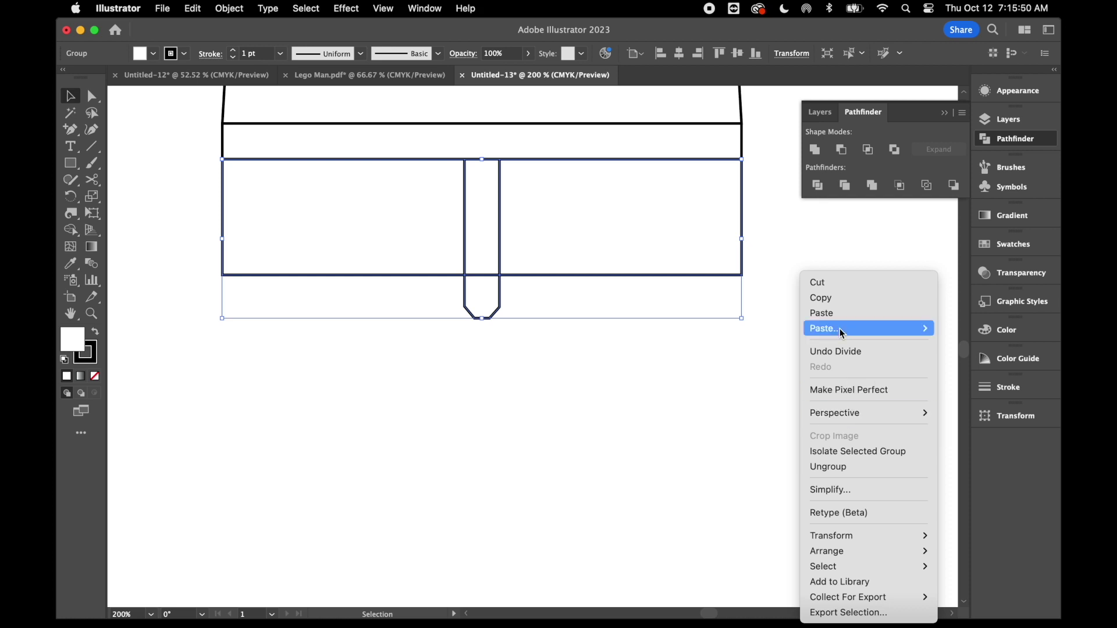
{"action": "left_click", "coordinate": [830, 467]}
{"action": "left_click", "coordinate": [686, 379]}
Unite the upper and lower parts of the center strip into one shape.
{"action": "left_click", "coordinate": [484, 294]}
{"action": "left_click", "coordinate": [483, 240], "text": "shift"}
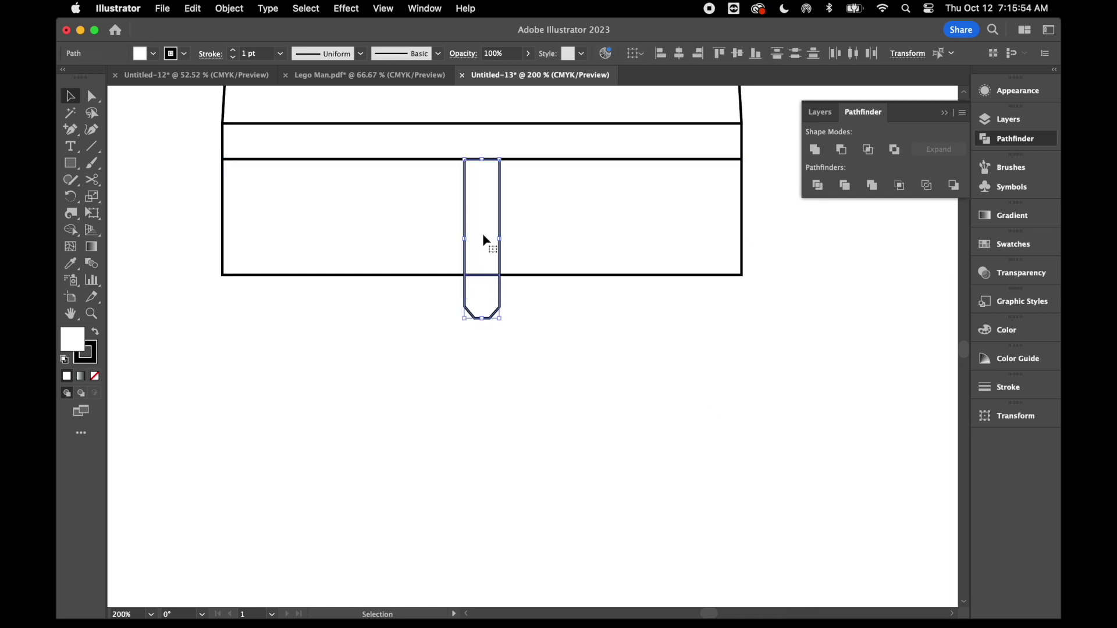
{"action": "left_click", "coordinate": [821, 153]}
{"action": "left_click", "coordinate": [690, 381]}
Pull the two upper-leg pieces away from the center strip to check they are separate, and undo both moves.
{"action": "left_click_drag", "start_coordinate": [596, 234], "coordinate": [640, 292]}
{"action": "left_click_drag", "start_coordinate": [349, 210], "coordinate": [309, 250]}
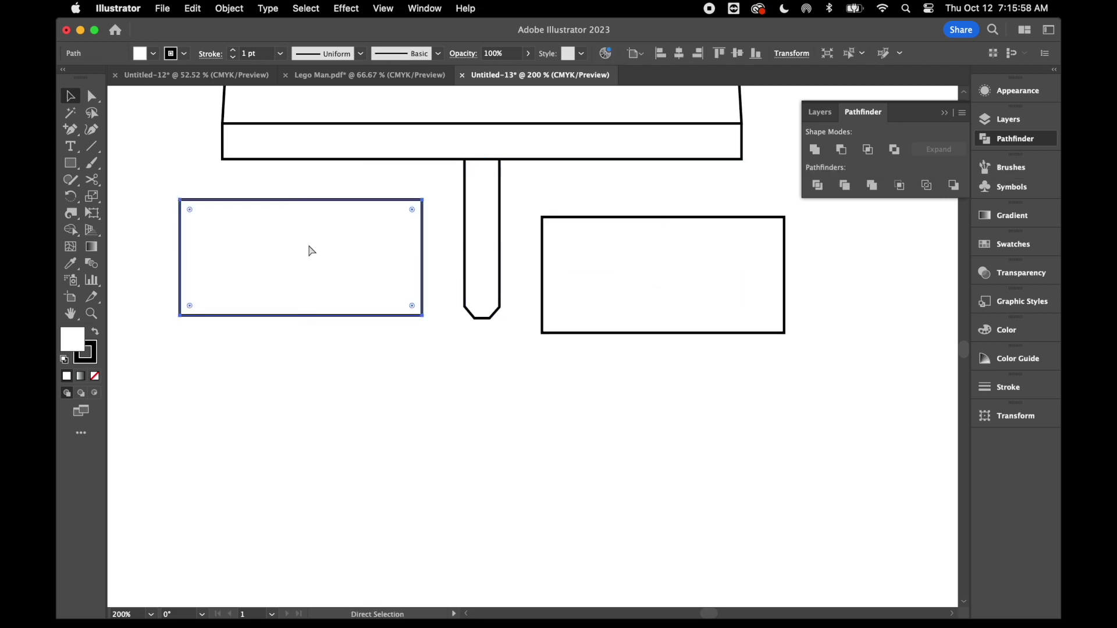
{"action": "key", "text": "super+z"}
{"action": "key", "text": "super+z"}
{"action": "left_click", "coordinate": [392, 365]}
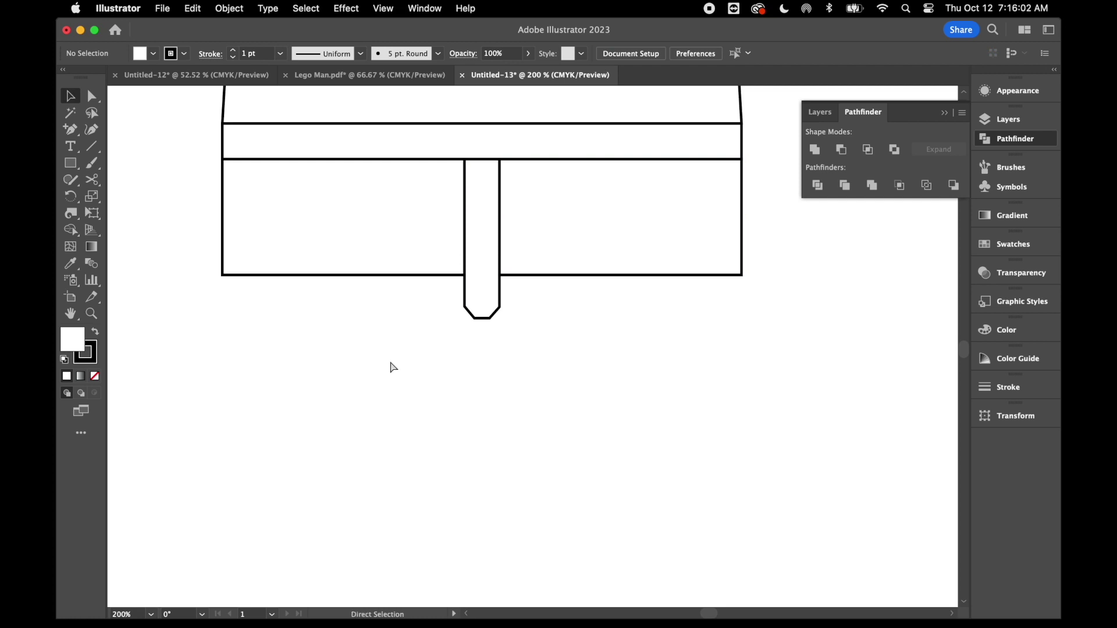
Draw two matching leg rectangles below the hip pieces, aligned to the outer edges with a small gap between them.
{"action": "key", "text": "super+minus"}
{"action": "key", "text": "super+minus"}
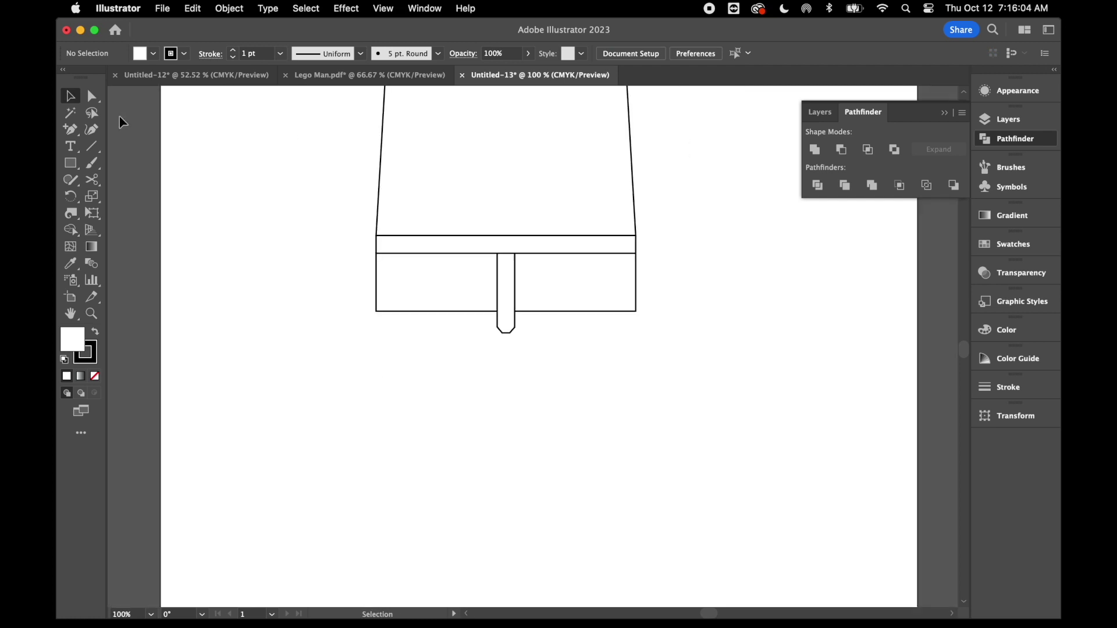
{"action": "left_click", "coordinate": [73, 167]}
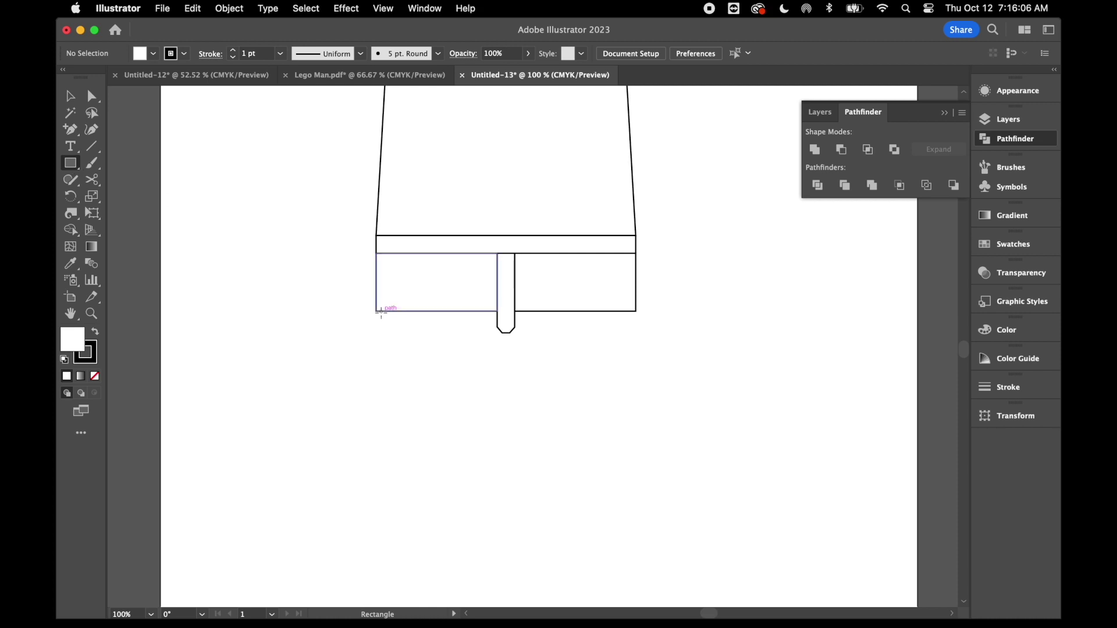
{"action": "mouse_move", "coordinate": [376, 311]}
{"action": "left_mouse_down"}
{"action": "mouse_move", "coordinate": [508, 364]}
{"action": "mouse_move", "coordinate": [503, 422]}
{"action": "left_mouse_up"}
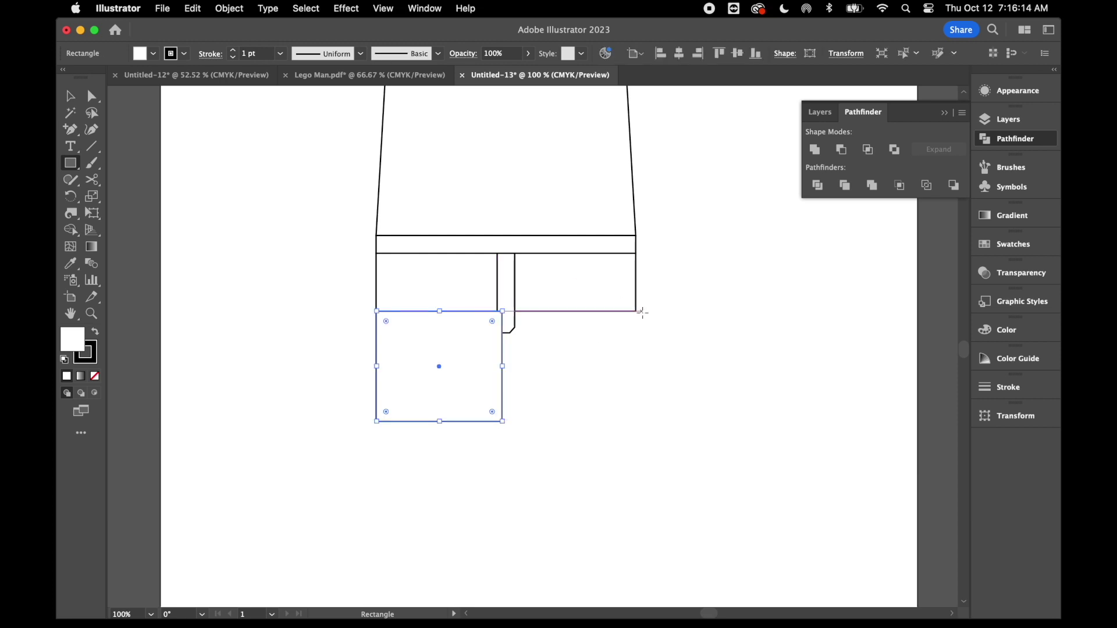
{"action": "left_click_drag", "start_coordinate": [636, 309], "coordinate": [511, 421]}
Fine-adjust the inner edge of the left leg rectangle to even out the gap around the center strip.
{"action": "key", "text": "super+equal"}
{"action": "key", "text": "super+equal"}
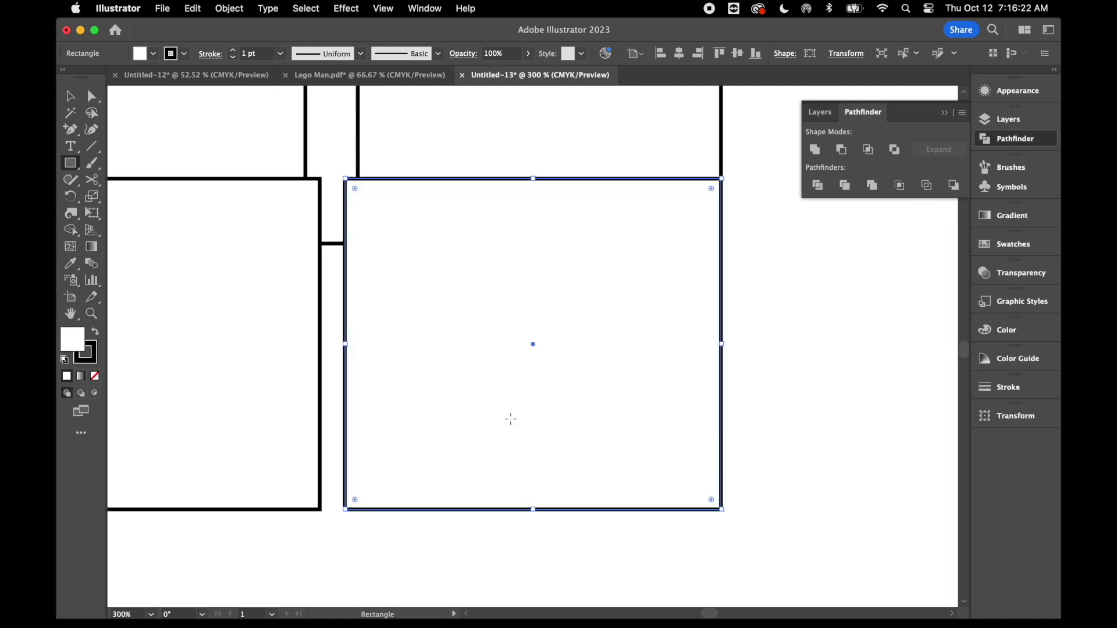
{"action": "scroll", "coordinate": [510, 419], "scroll_direction": "left", "scroll_amount": 3}
{"action": "left_click", "coordinate": [69, 98]}
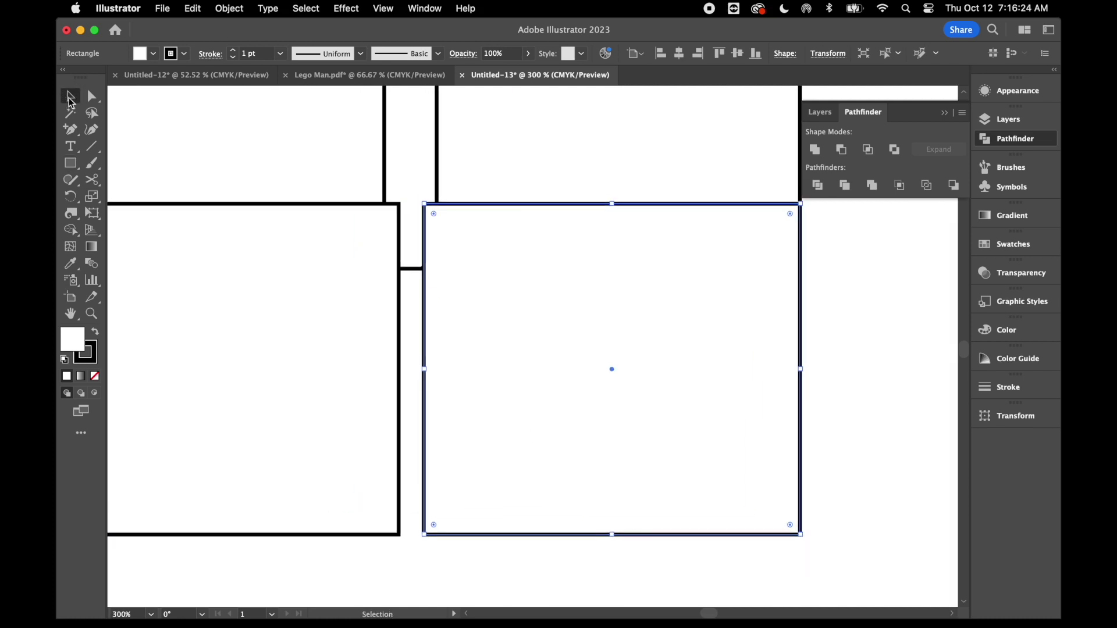
{"action": "left_click", "coordinate": [399, 341]}
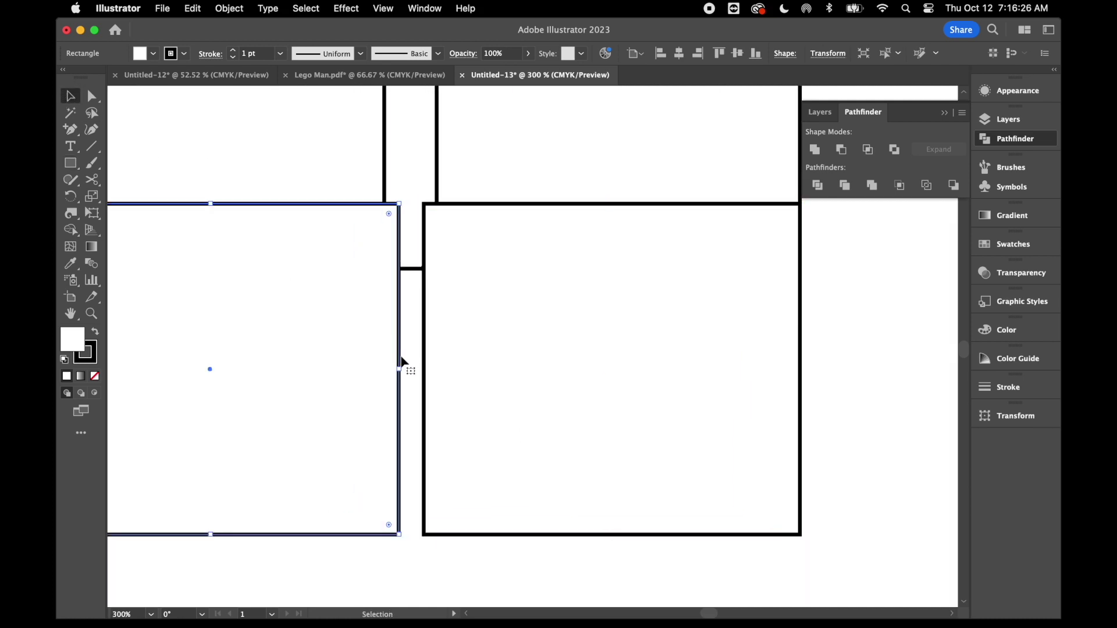
{"action": "left_click_drag", "start_coordinate": [399, 368], "coordinate": [400, 369]}
{"action": "key", "text": "super+minus"}
{"action": "key", "text": "super+minus"}
{"action": "key", "text": "super+minus"}
{"action": "key", "text": "super+minus"}
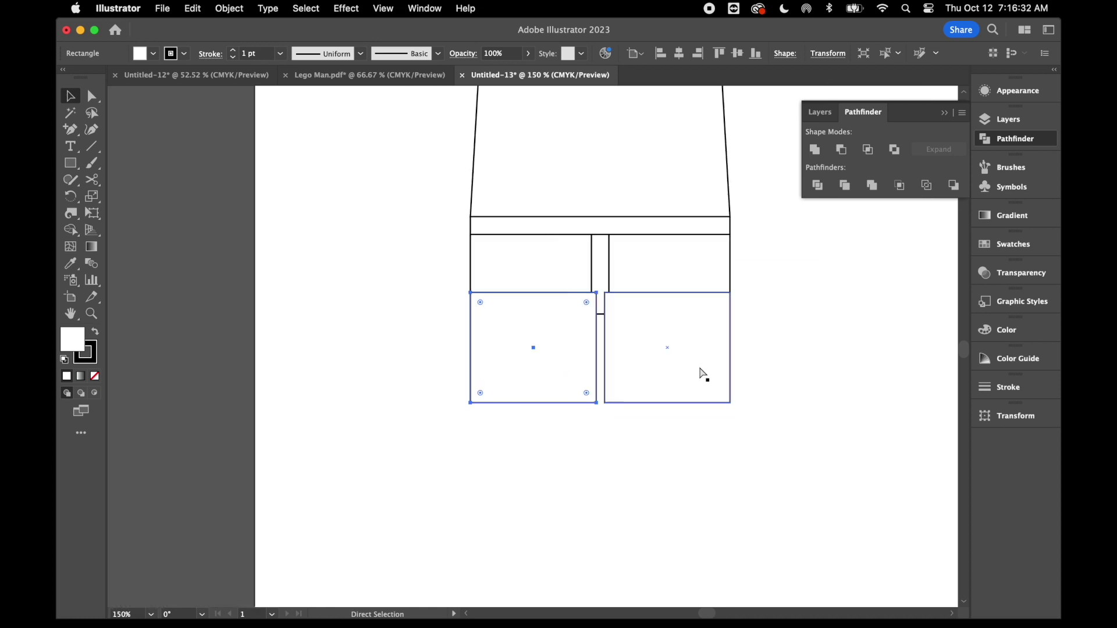
{"action": "left_click", "coordinate": [640, 424]}
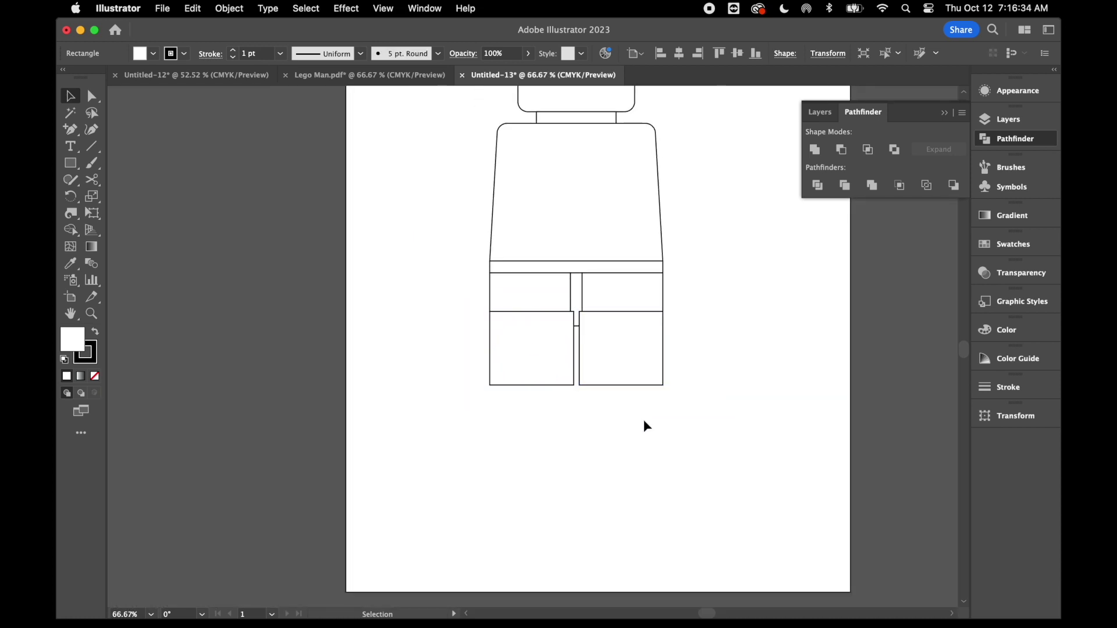
Divide the leg rectangles and the overlapping hip pieces with Pathfinder, and ungroup the result.
{"action": "left_click_drag", "start_coordinate": [554, 326], "coordinate": [713, 323]}
{"action": "left_click", "coordinate": [818, 186]}
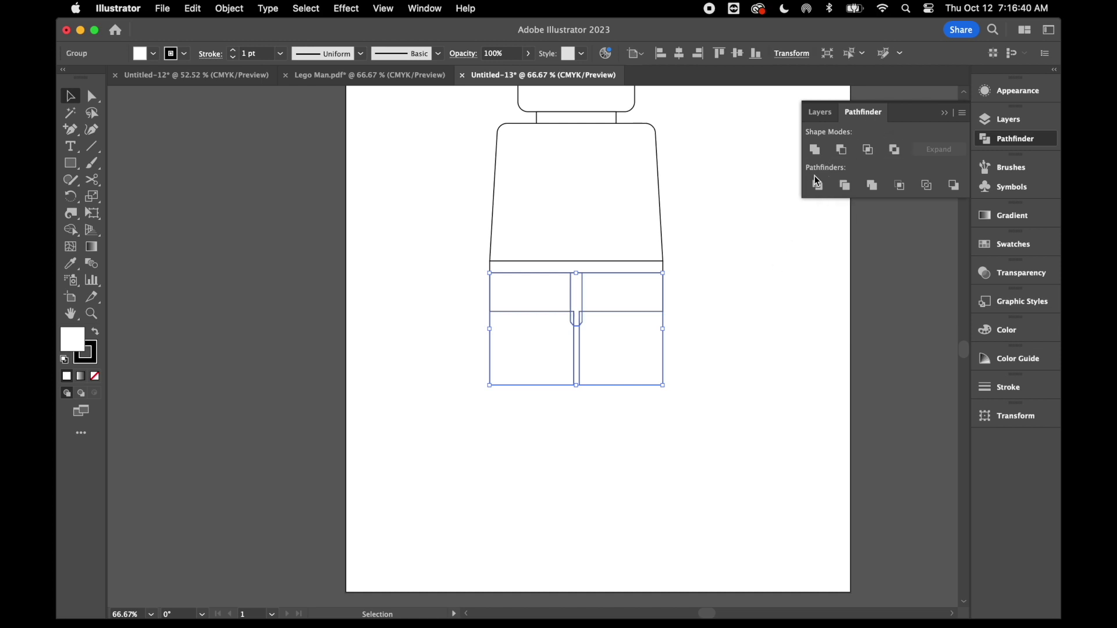
{"action": "right_click", "coordinate": [755, 247]}
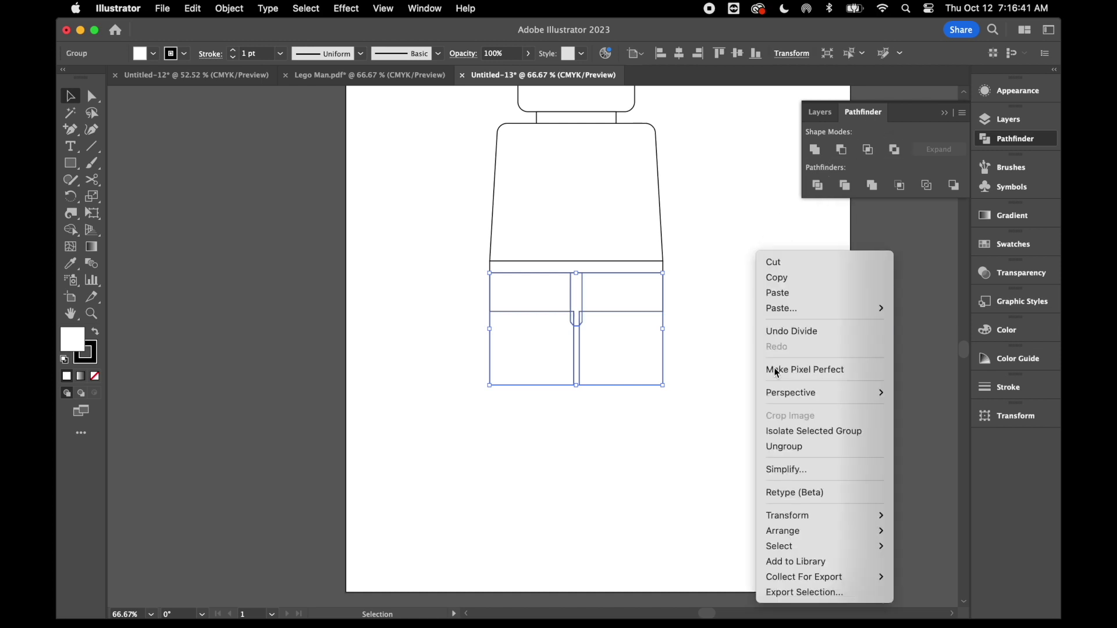
{"action": "left_click", "coordinate": [779, 447]}
{"action": "left_click", "coordinate": [728, 352]}
Unite the two small overlap pieces at the legs' inner corners with the center strip.
{"action": "key", "text": "a"}
{"action": "key", "text": "super+equal"}
{"action": "key", "text": "super+equal"}
{"action": "key", "text": "super+equal"}
{"action": "scroll", "coordinate": [728, 352], "scroll_direction": "up", "scroll_amount": 2}
{"action": "scroll", "coordinate": [729, 352], "scroll_direction": "right", "scroll_amount": 2}
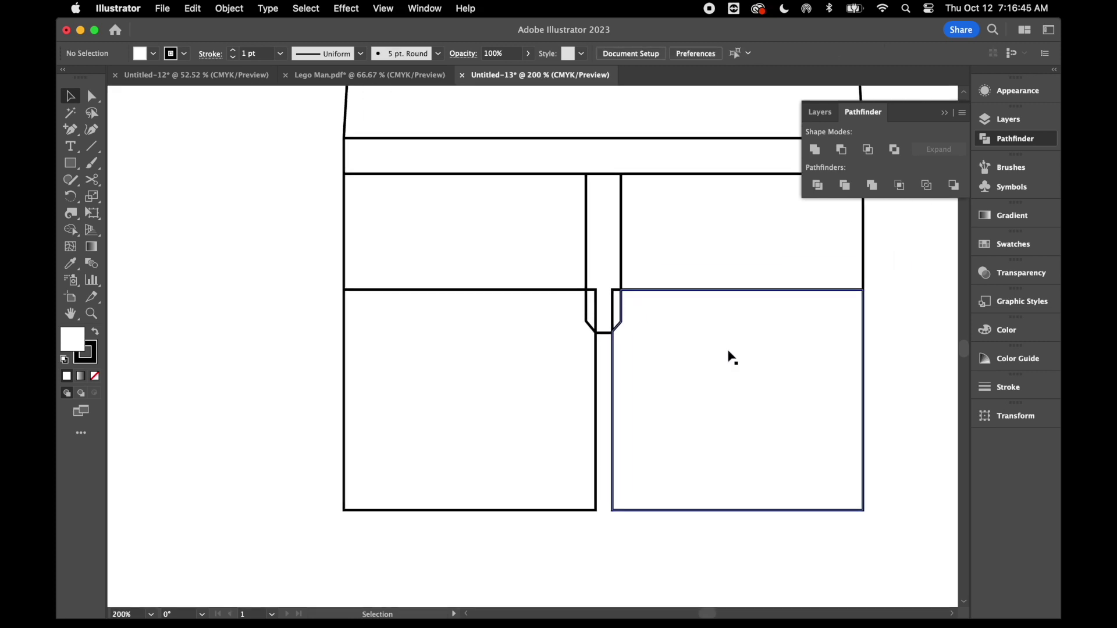
{"action": "left_click", "coordinate": [590, 301]}
{"action": "left_click", "coordinate": [616, 310], "text": "shift"}
{"action": "left_click", "coordinate": [611, 249], "text": "shift"}
{"action": "left_click", "coordinate": [728, 227], "text": "shift"}
{"action": "left_click", "coordinate": [815, 150]}
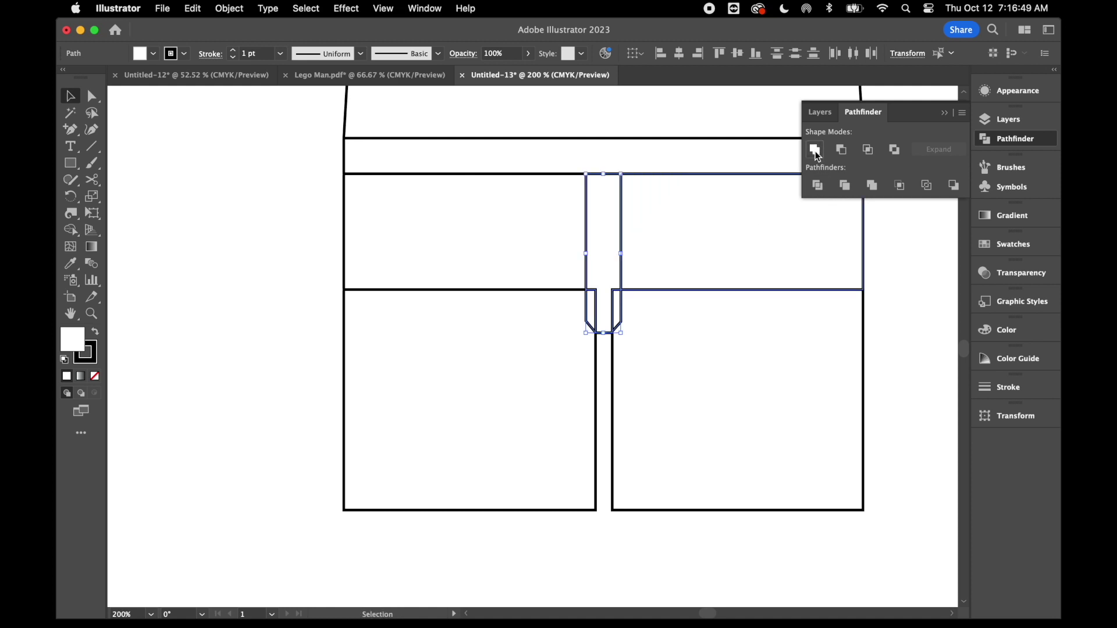
Pull the left leg piece aside to check its notched inner corner, and undo the move.
{"action": "left_click", "coordinate": [907, 355]}
{"action": "left_click_drag", "start_coordinate": [511, 366], "coordinate": [369, 378]}
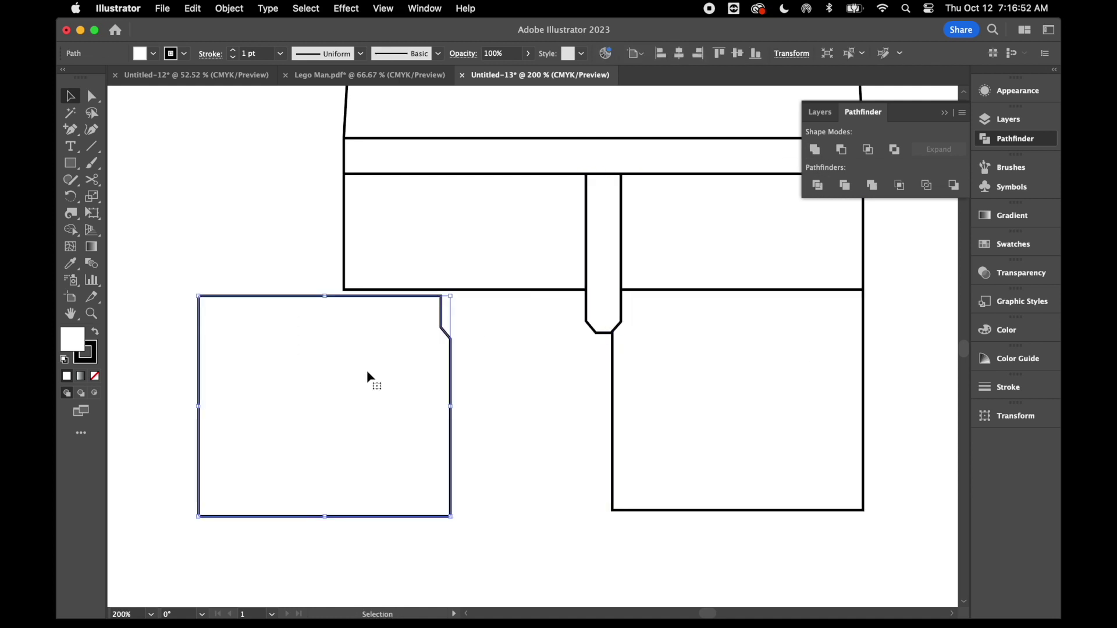
{"action": "key", "text": "super+z"}
{"action": "left_click", "coordinate": [273, 380]}
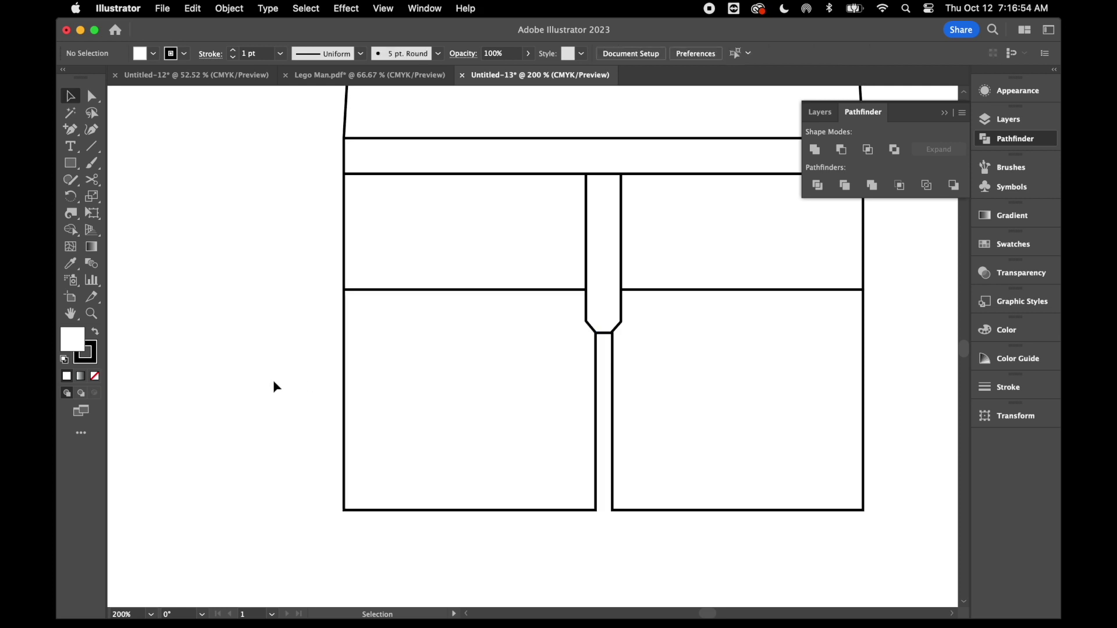
Draw two matching low foot rectangles directly below the legs, each as wide as its leg, keeping the gap between them.
{"action": "key", "text": "super+minus"}
{"action": "key", "text": "super+minus"}
{"action": "key", "text": "super+minus"}
{"action": "scroll", "coordinate": [274, 382], "scroll_direction": "right", "scroll_amount": 1}
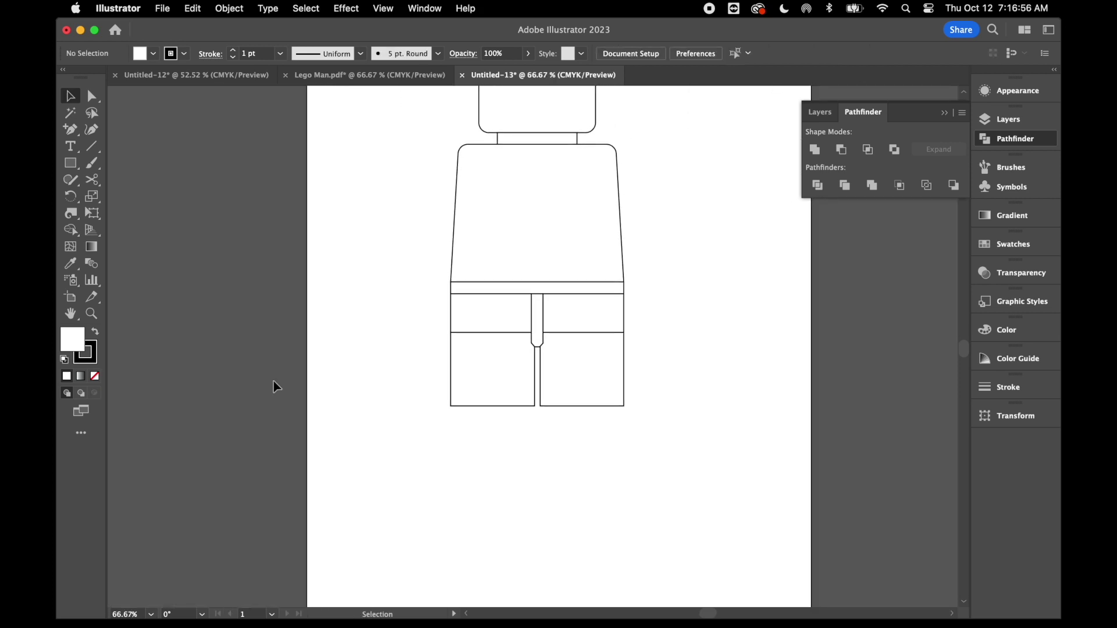
{"action": "left_click", "coordinate": [71, 163]}
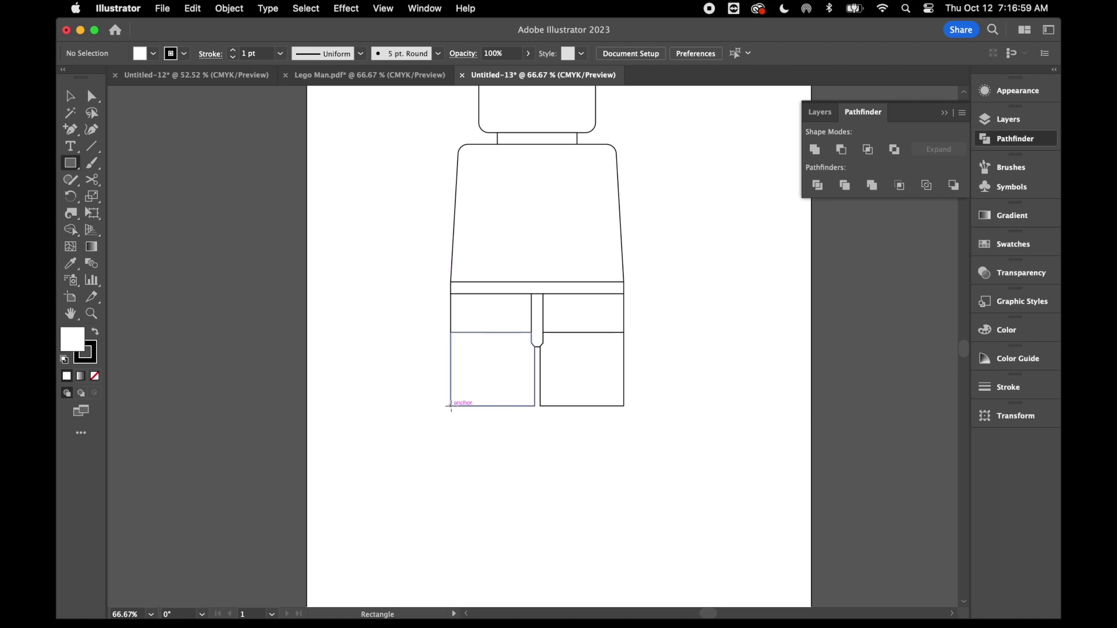
{"action": "left_click_drag", "start_coordinate": [451, 406], "coordinate": [535, 430]}
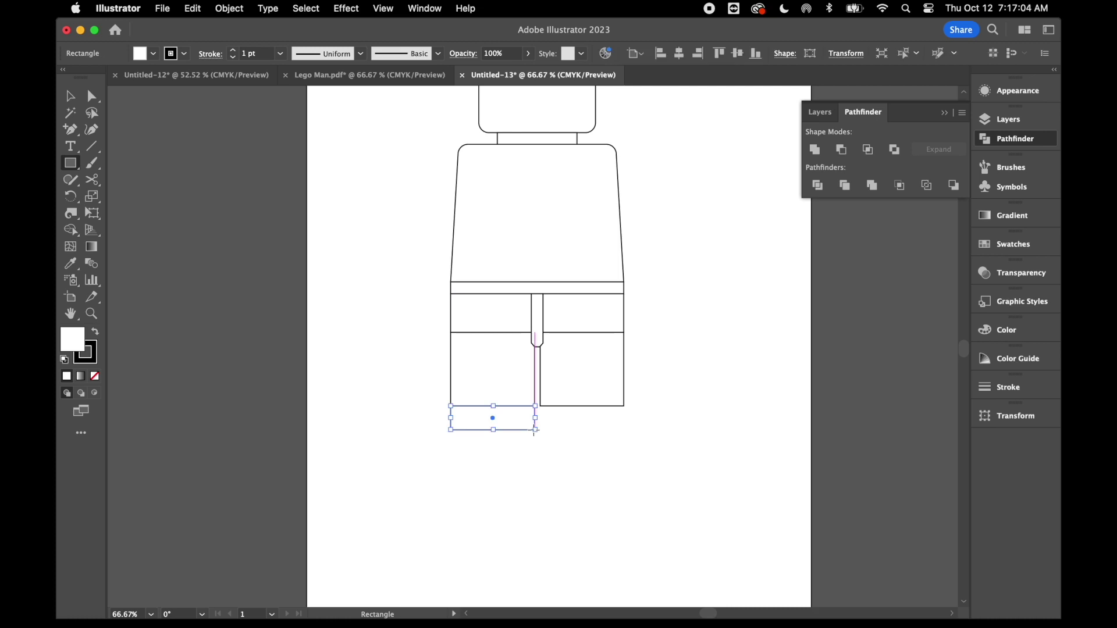
{"action": "mouse_move", "coordinate": [623, 406]}
{"action": "left_mouse_down"}
{"action": "mouse_move", "coordinate": [621, 430]}
{"action": "mouse_move", "coordinate": [541, 430]}
{"action": "left_mouse_up"}
{"action": "left_click", "coordinate": [70, 96]}
{"action": "left_click", "coordinate": [390, 199]}
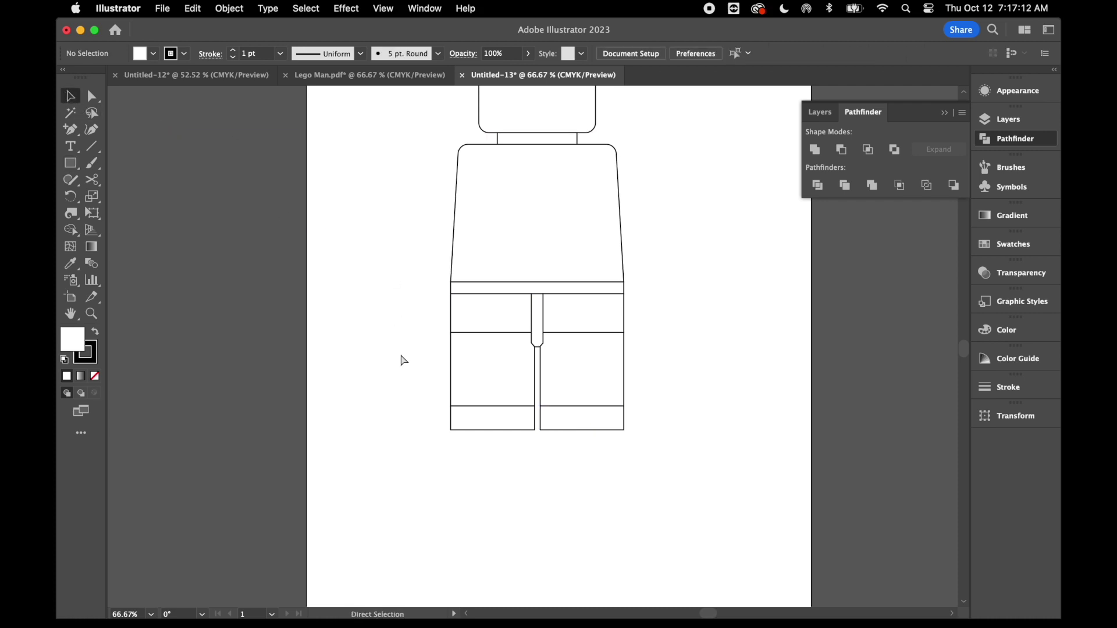
Draw a tall narrow arm rectangle beside the torso's left side and an ellipse of equal width over its upper edge.
{"action": "key", "text": "super+minus"}
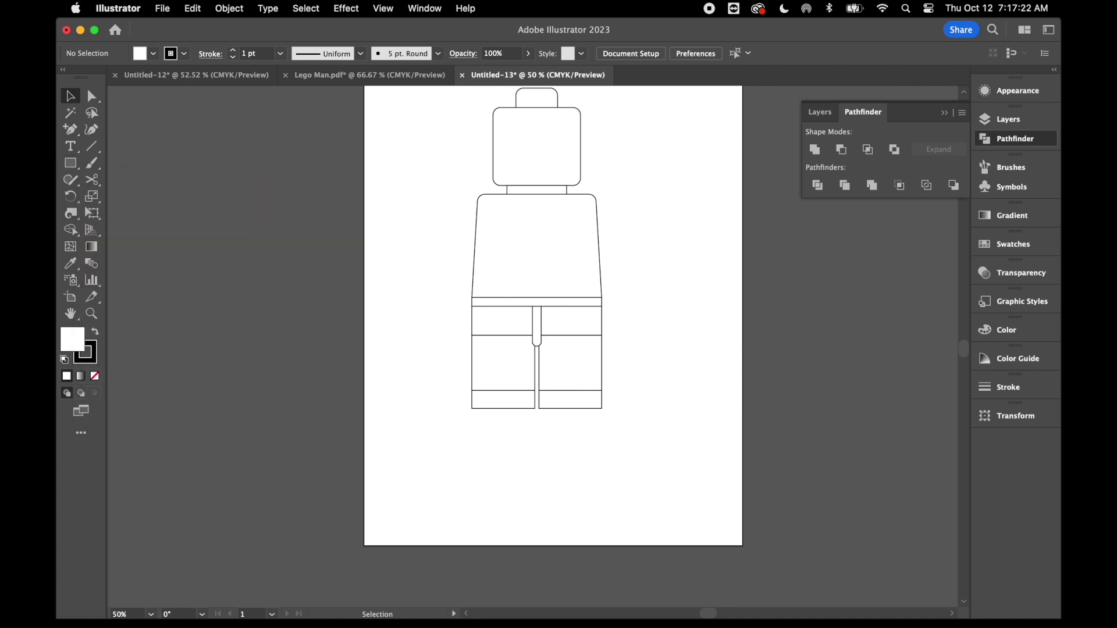
{"action": "key", "text": "super+equal"}
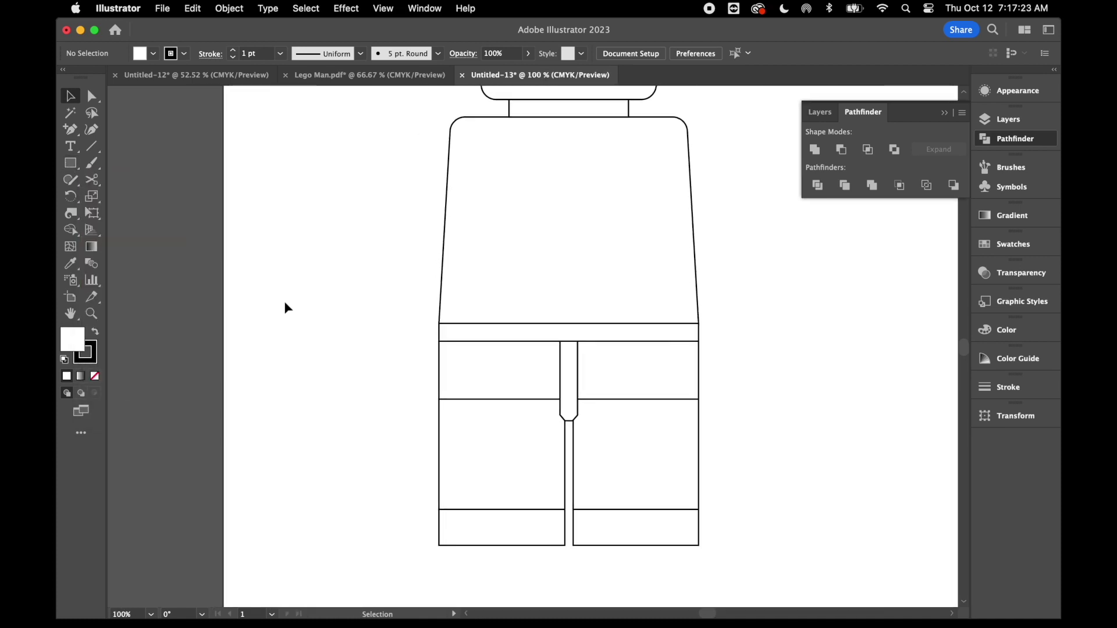
{"action": "left_click", "coordinate": [71, 163]}
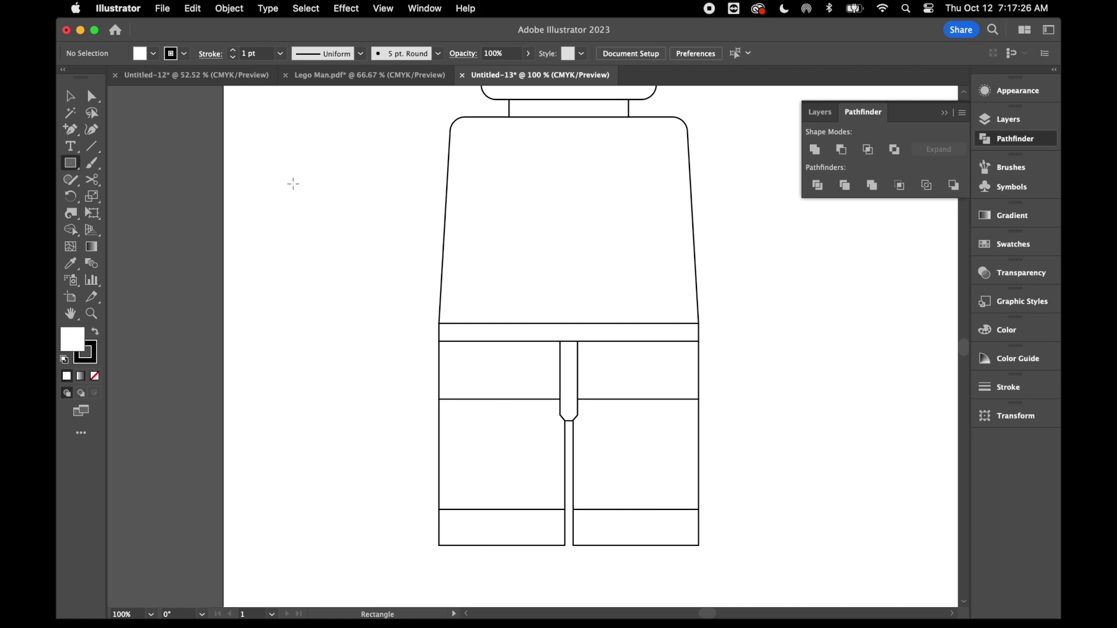
{"action": "mouse_move", "coordinate": [312, 171]}
{"action": "left_mouse_down"}
{"action": "mouse_move", "coordinate": [316, 232]}
{"action": "mouse_move", "coordinate": [356, 302]}
{"action": "mouse_move", "coordinate": [358, 332]}
{"action": "left_mouse_up"}
{"action": "left_click_drag", "start_coordinate": [72, 171], "coordinate": [127, 196]}
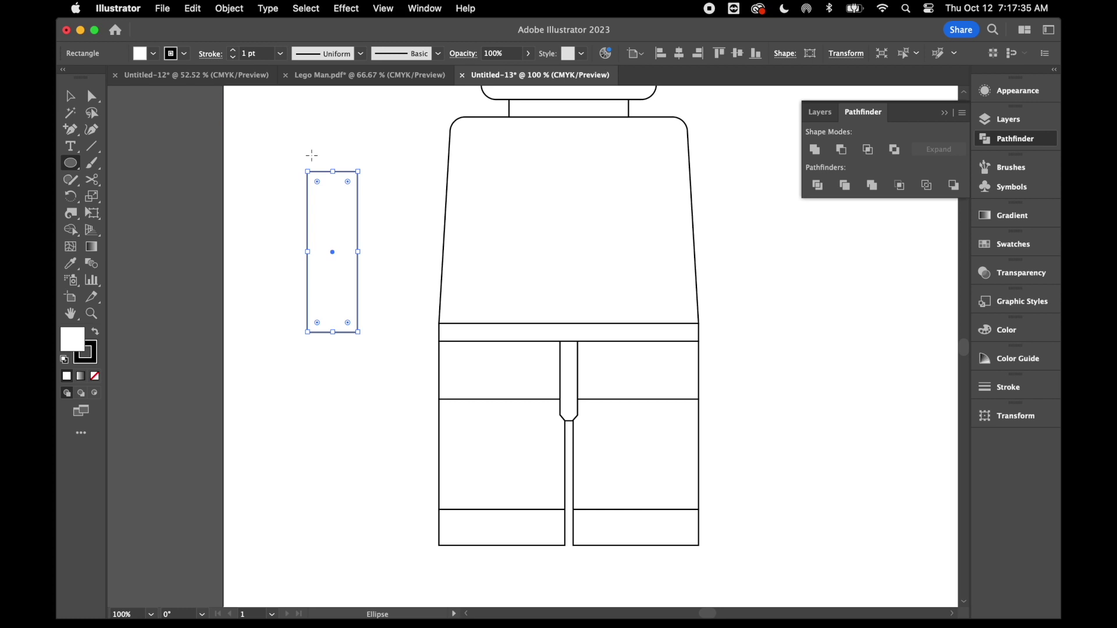
{"action": "left_click_drag", "start_coordinate": [309, 155], "coordinate": [358, 185]}
{"action": "left_click", "coordinate": [68, 102]}
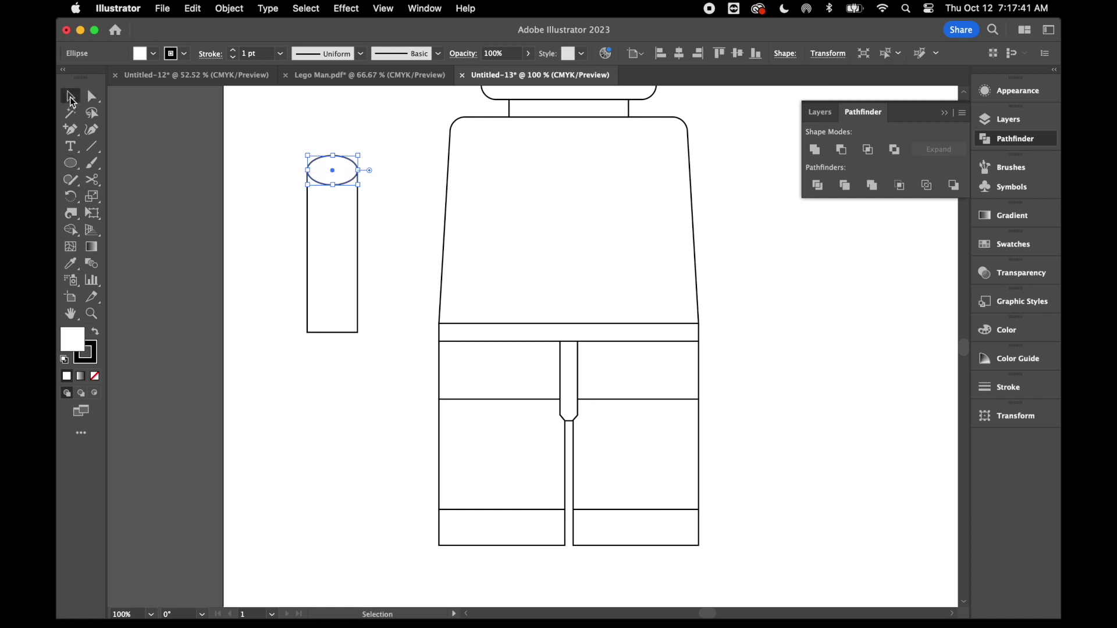
Stretch the ellipse taller and move it down so its center sits on the arm rectangle's upper edge.
{"action": "key", "text": "super+equal"}
{"action": "key", "text": "super+equal"}
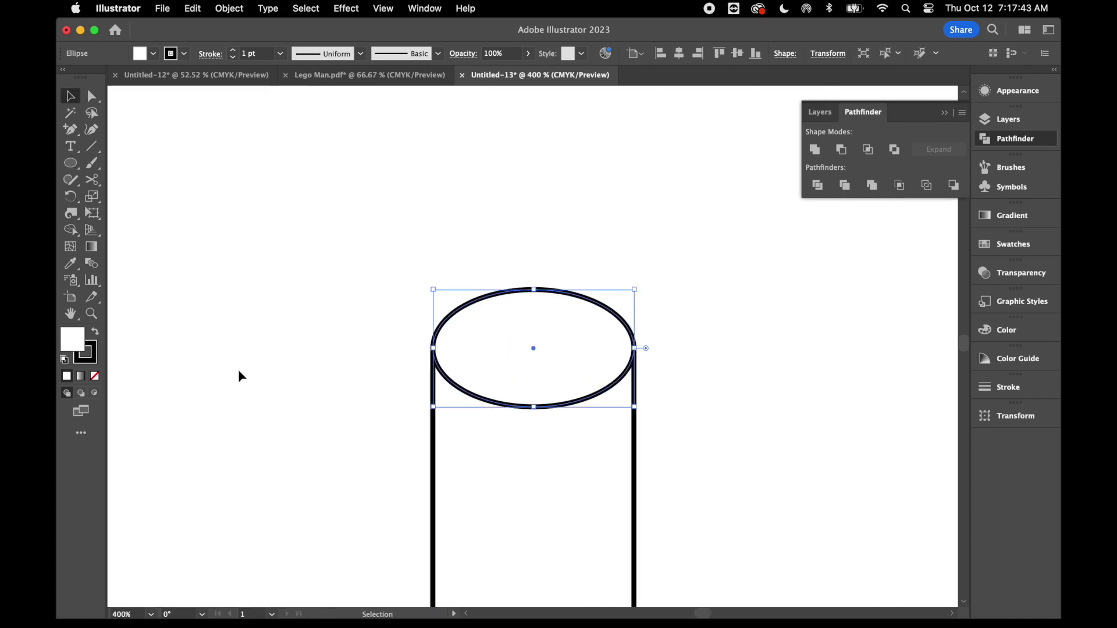
{"action": "left_click", "coordinate": [71, 91]}
{"action": "left_click_drag", "start_coordinate": [536, 288], "coordinate": [534, 250]}
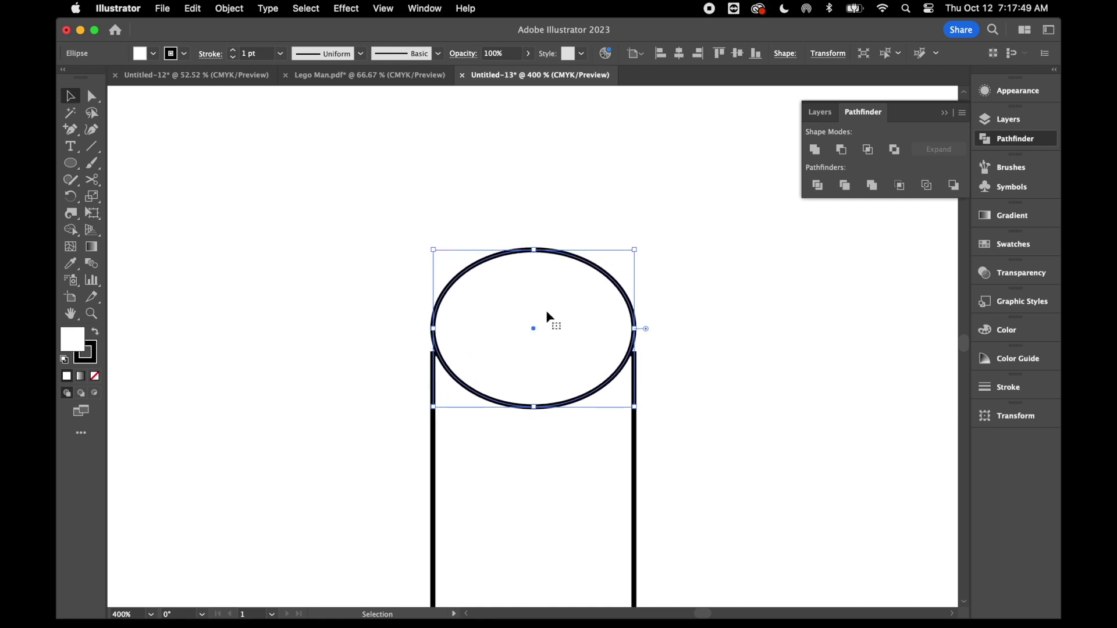
{"action": "left_click_drag", "start_coordinate": [533, 329], "coordinate": [531, 352]}
{"action": "left_click", "coordinate": [409, 400]}
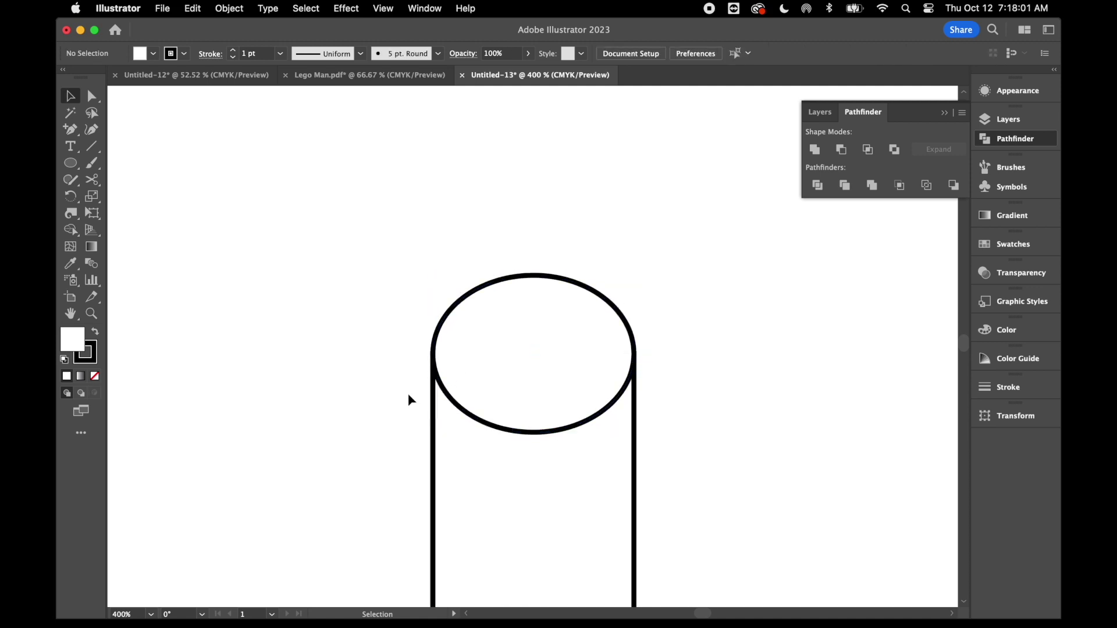
Unite the ellipse and the rectangle with Pathfinder into one round-topped arm shape.
{"action": "left_click_drag", "start_coordinate": [390, 267], "coordinate": [679, 453]}
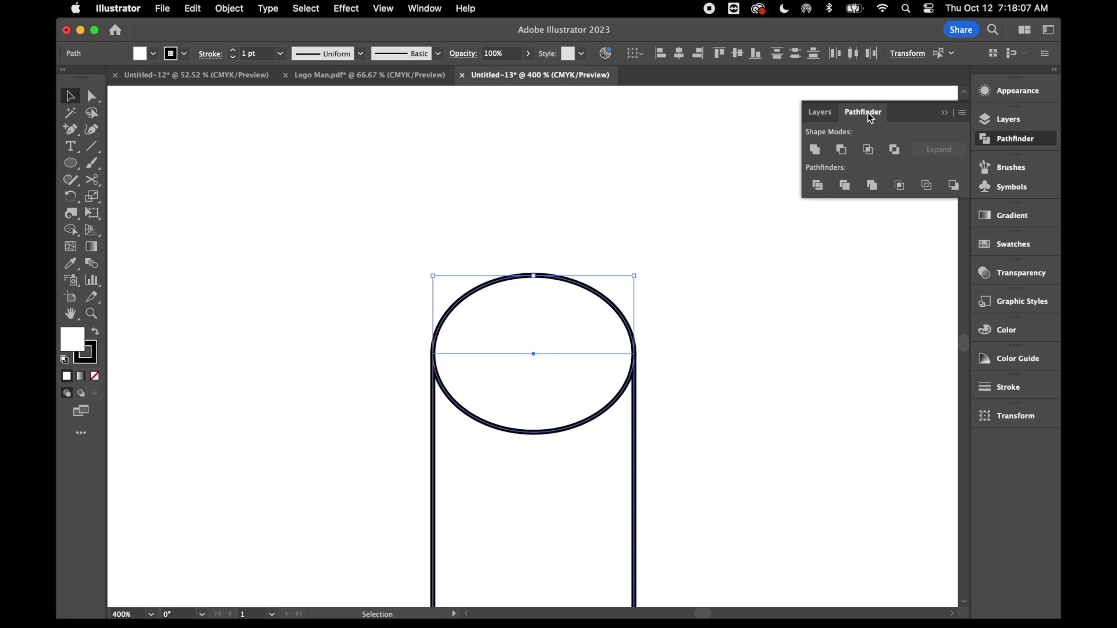
{"action": "left_click", "coordinate": [816, 148]}
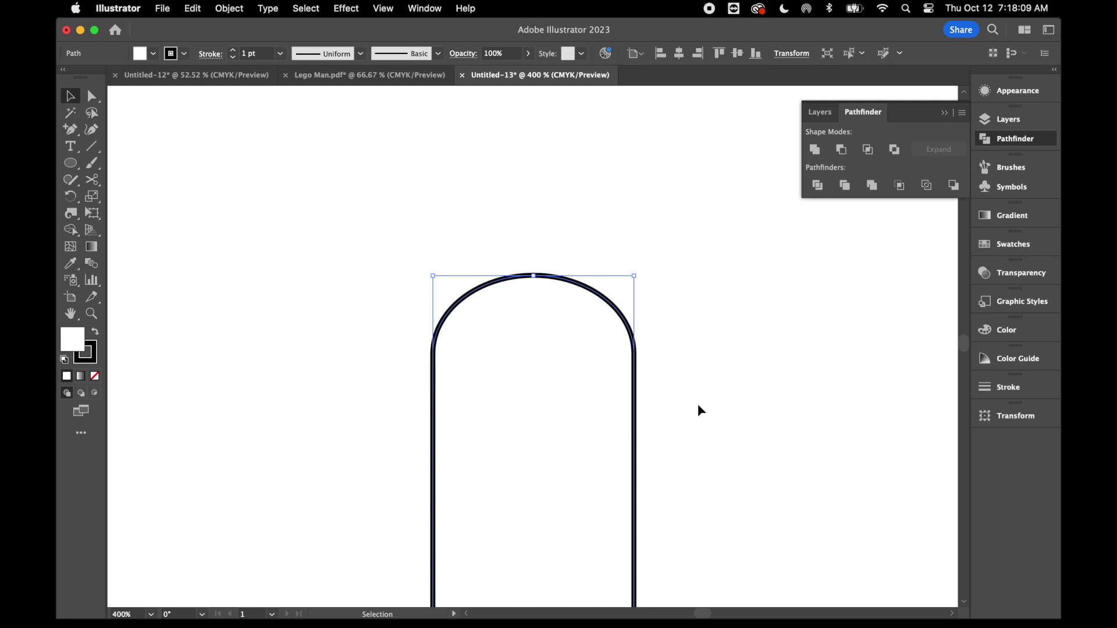
{"action": "key", "text": "super+minus"}
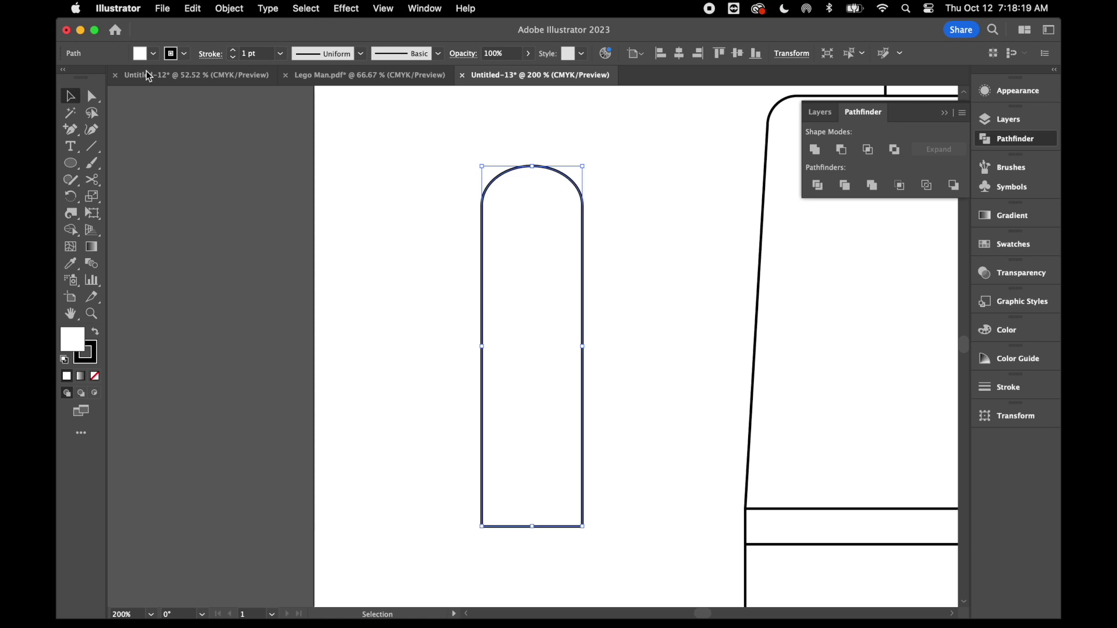
Apply a vertical Arc warp to the arm shape with a 25% bend.
{"action": "left_click", "coordinate": [347, 10]}
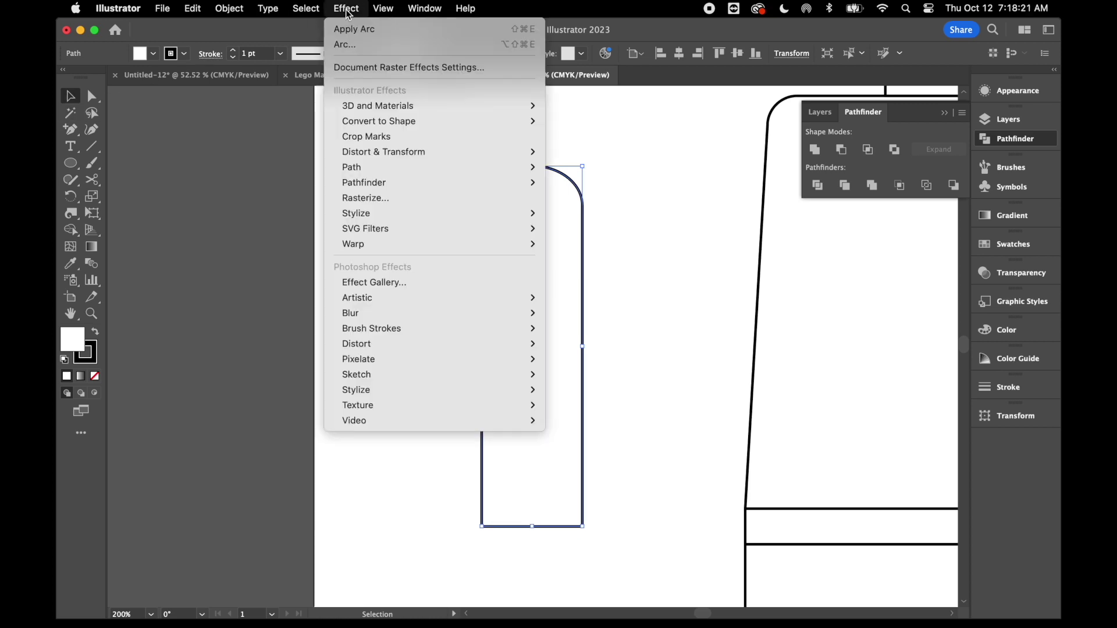
{"action": "mouse_move", "coordinate": [384, 248]}
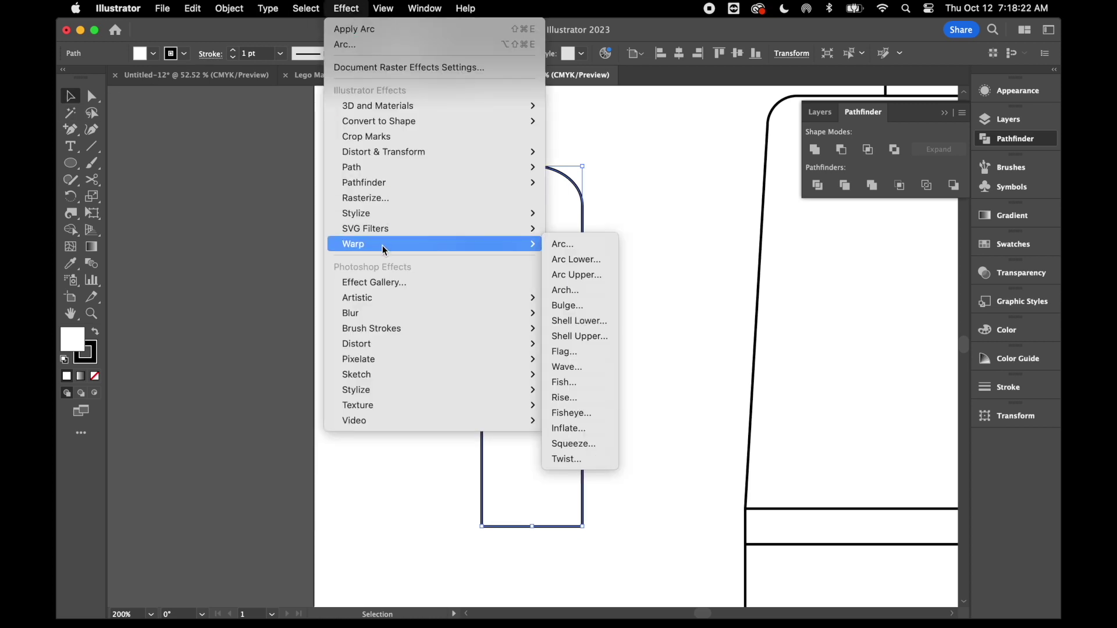
{"action": "left_click", "coordinate": [592, 249]}
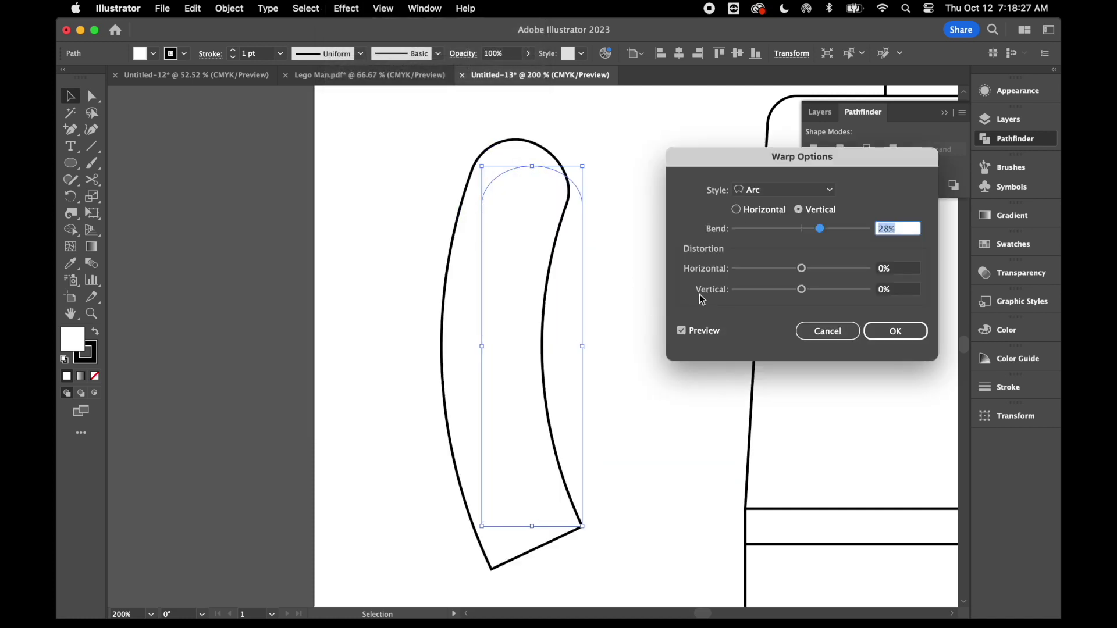
{"action": "left_click_drag", "start_coordinate": [819, 229], "coordinate": [815, 230]}
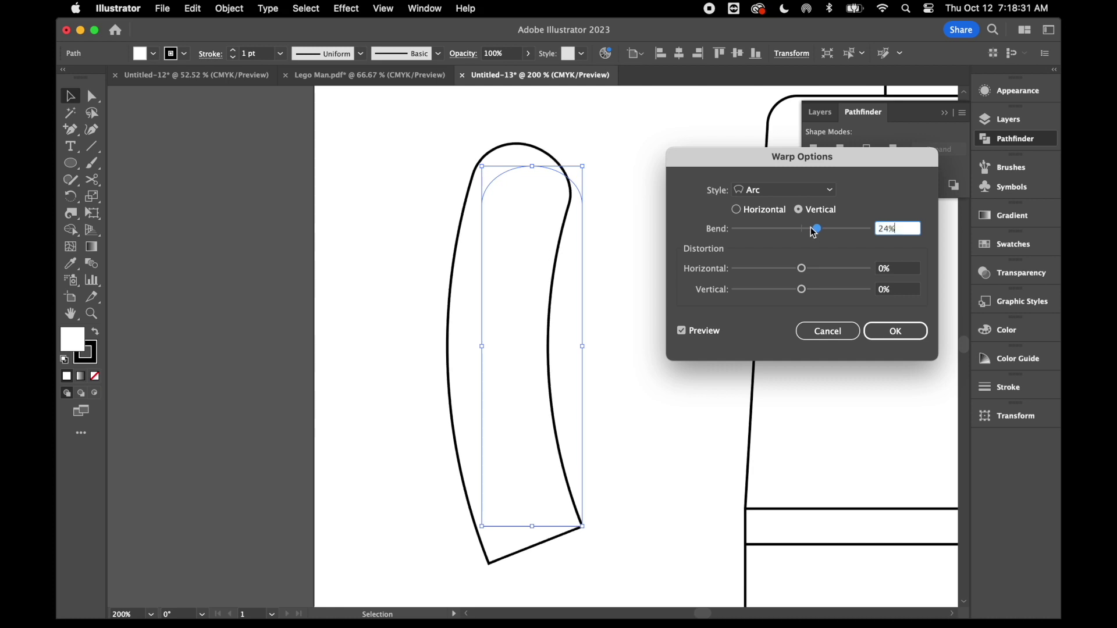
{"action": "key", "text": "Up"}
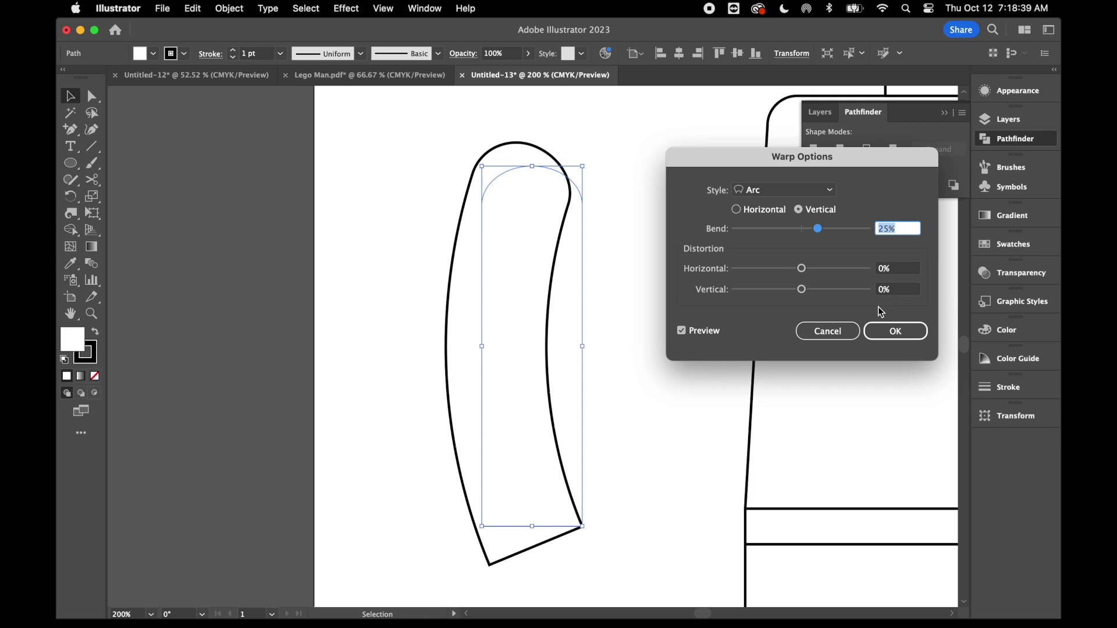
{"action": "left_click", "coordinate": [896, 331]}
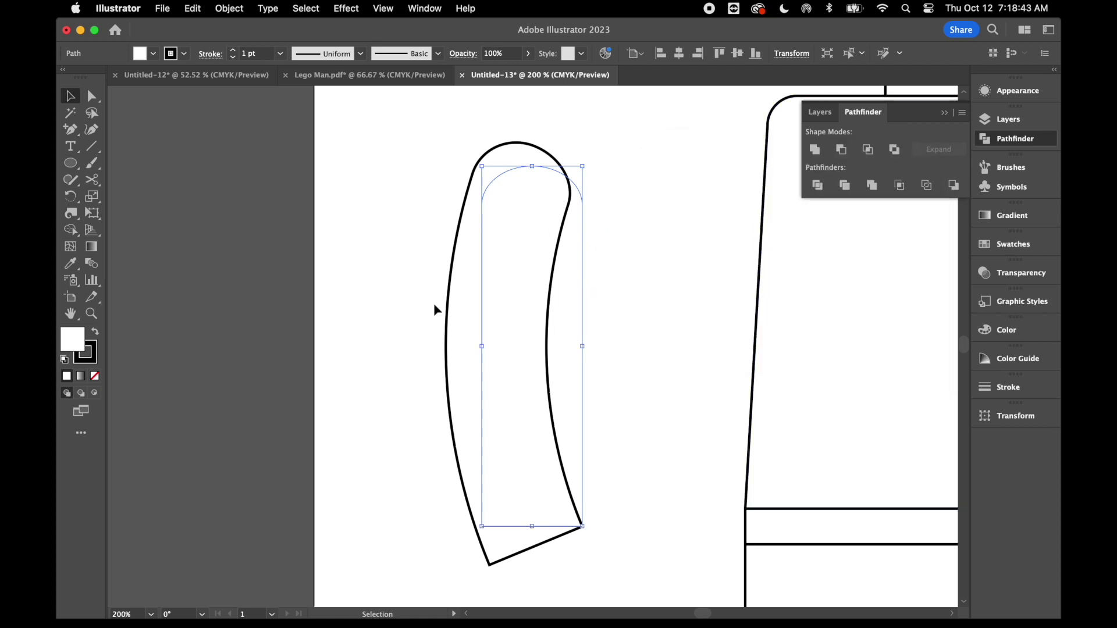
Expand the appearance of the warped arm and rotate it clockwise so its rounded end leans toward the torso.
{"action": "left_click", "coordinate": [229, 8]}
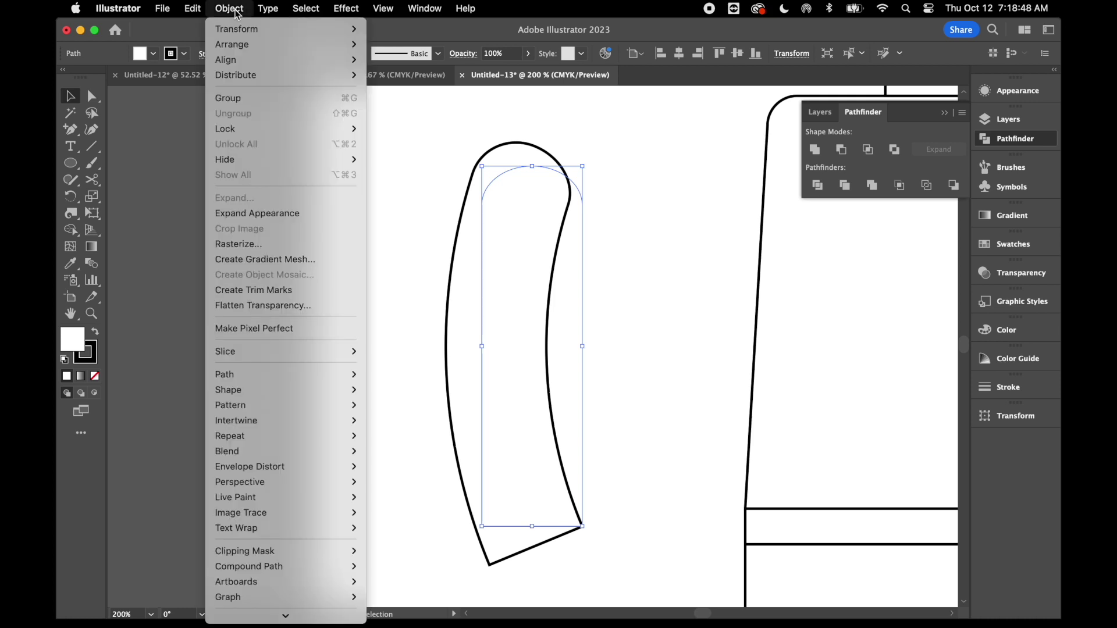
{"action": "left_click", "coordinate": [292, 219]}
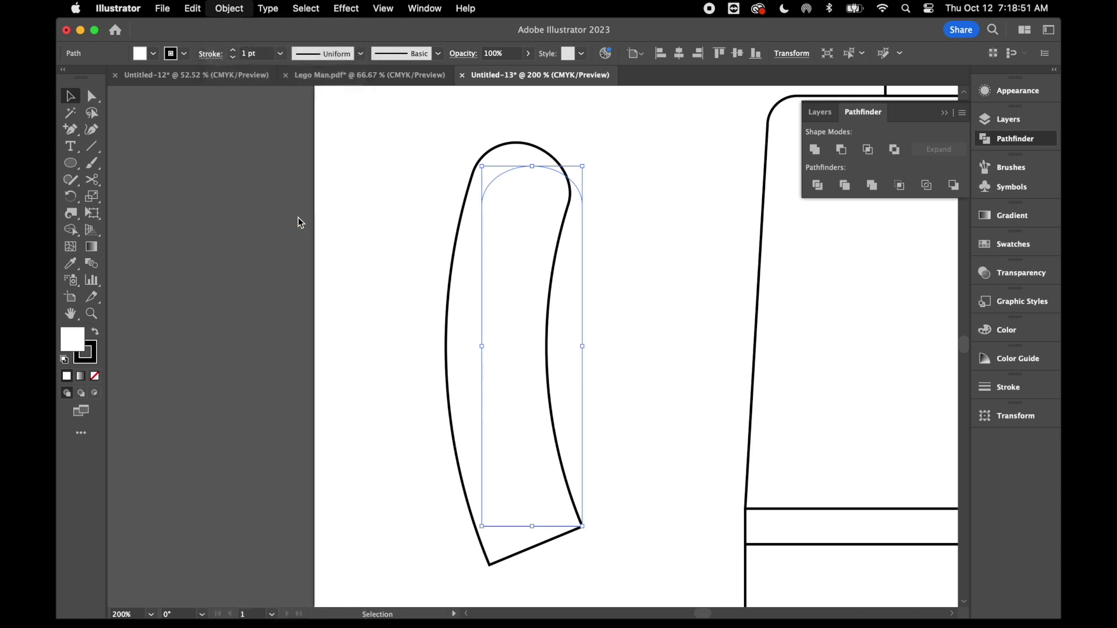
{"action": "scroll", "coordinate": [403, 358], "scroll_direction": "down", "scroll_amount": 1}
{"action": "scroll", "coordinate": [405, 364], "scroll_direction": "down", "scroll_amount": 2}
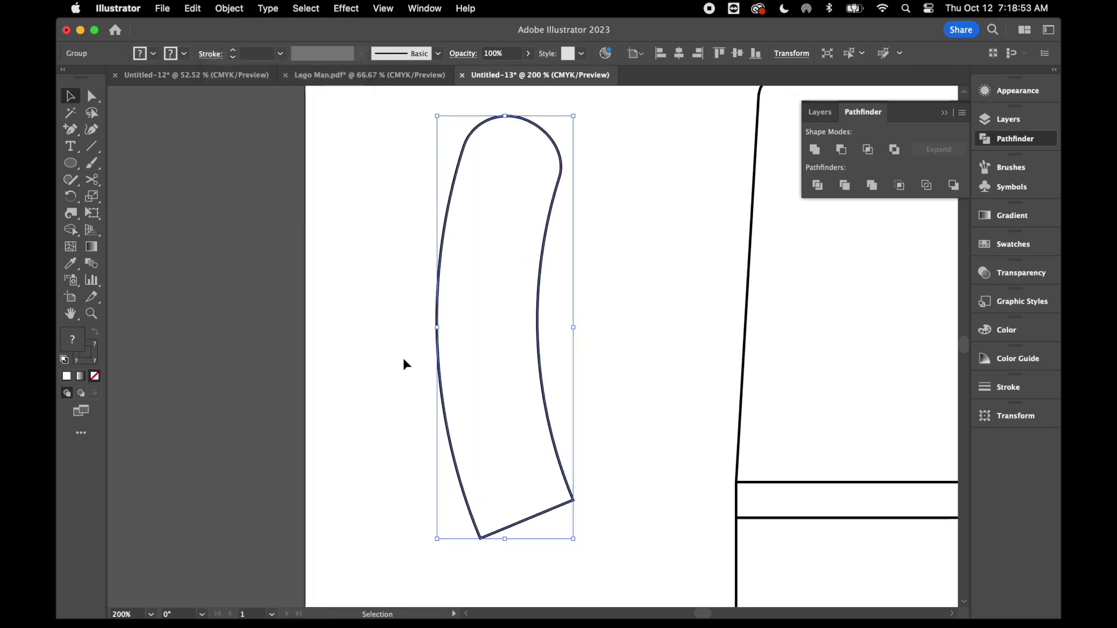
{"action": "left_click", "coordinate": [498, 369]}
{"action": "left_click_drag", "start_coordinate": [579, 547], "coordinate": [504, 520]}
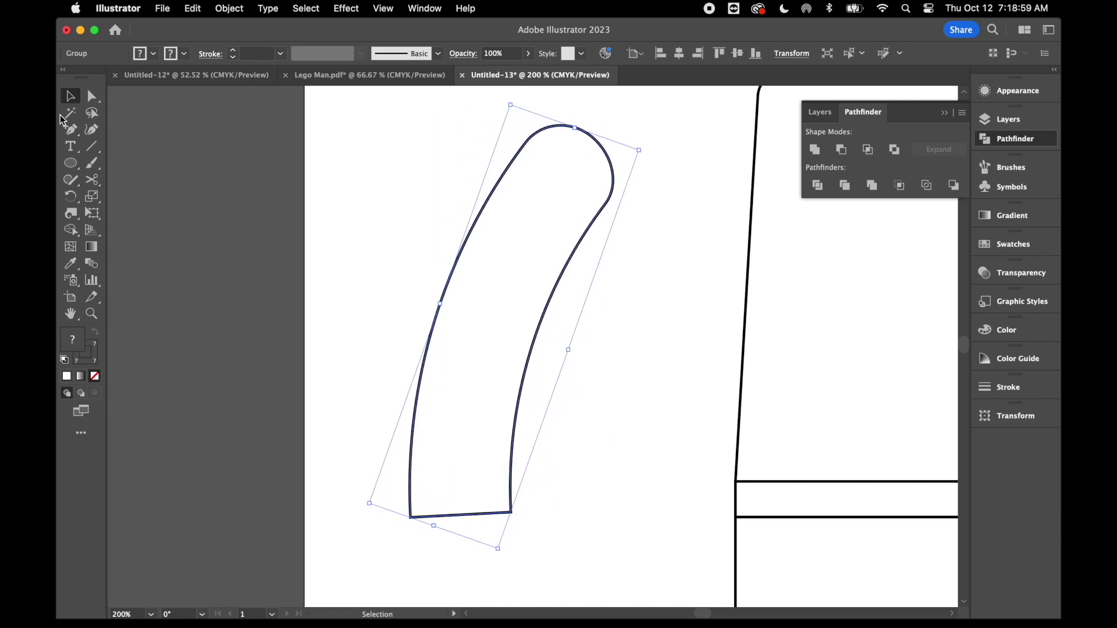
Add an anchor point midway along the arm's outer curve and convert it to a corner for the elbow.
{"action": "left_click", "coordinate": [94, 98]}
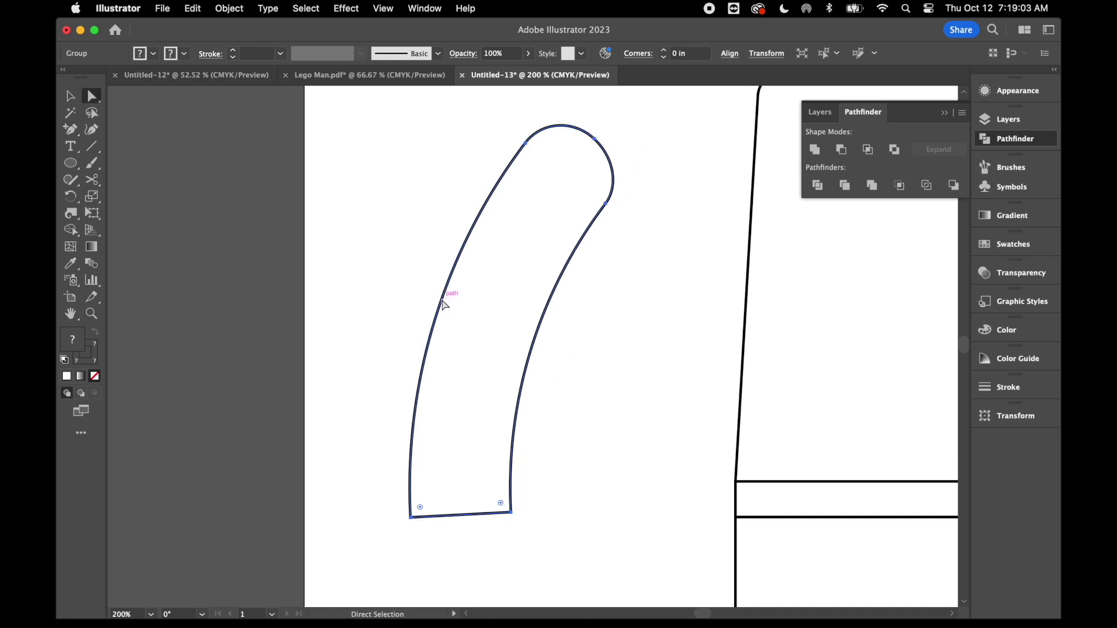
{"action": "left_click", "coordinate": [70, 130]}
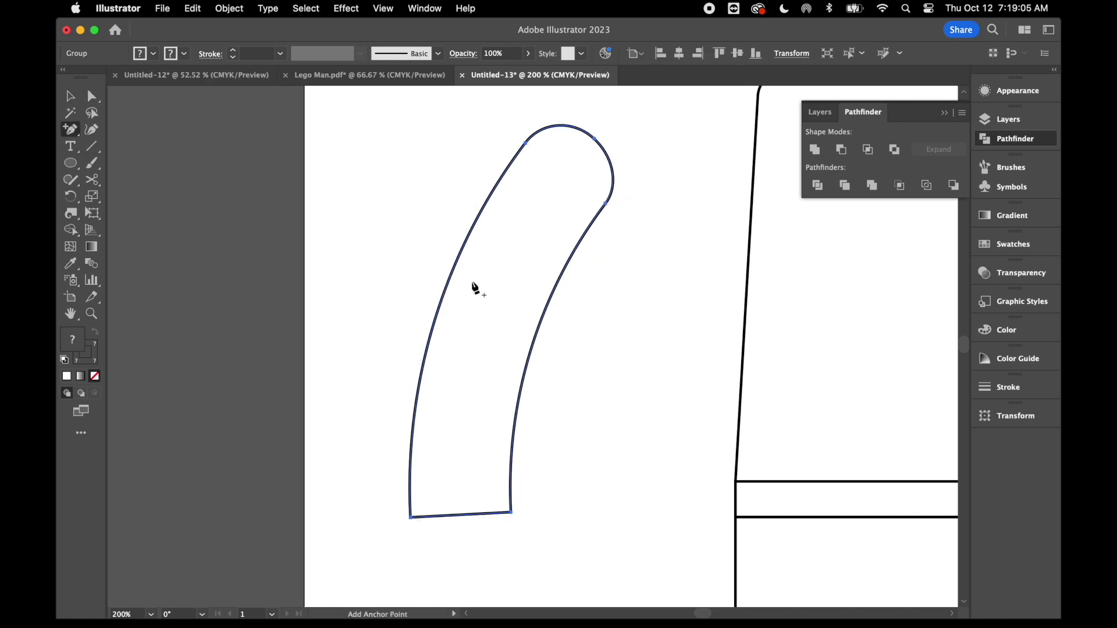
{"action": "left_click", "coordinate": [445, 294]}
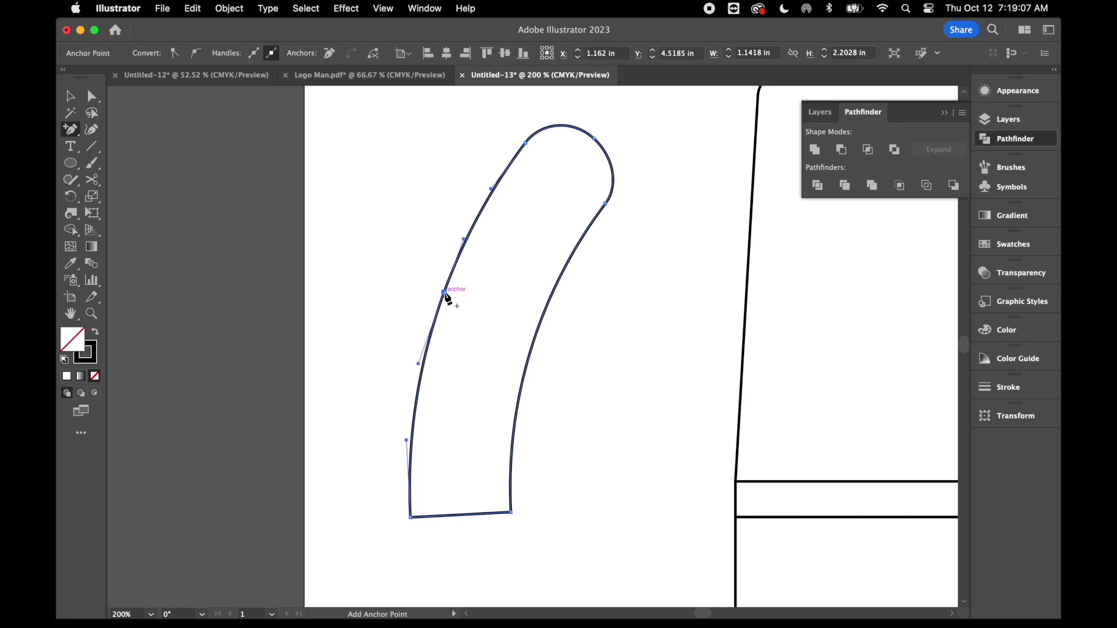
{"action": "left_click", "coordinate": [174, 53]}
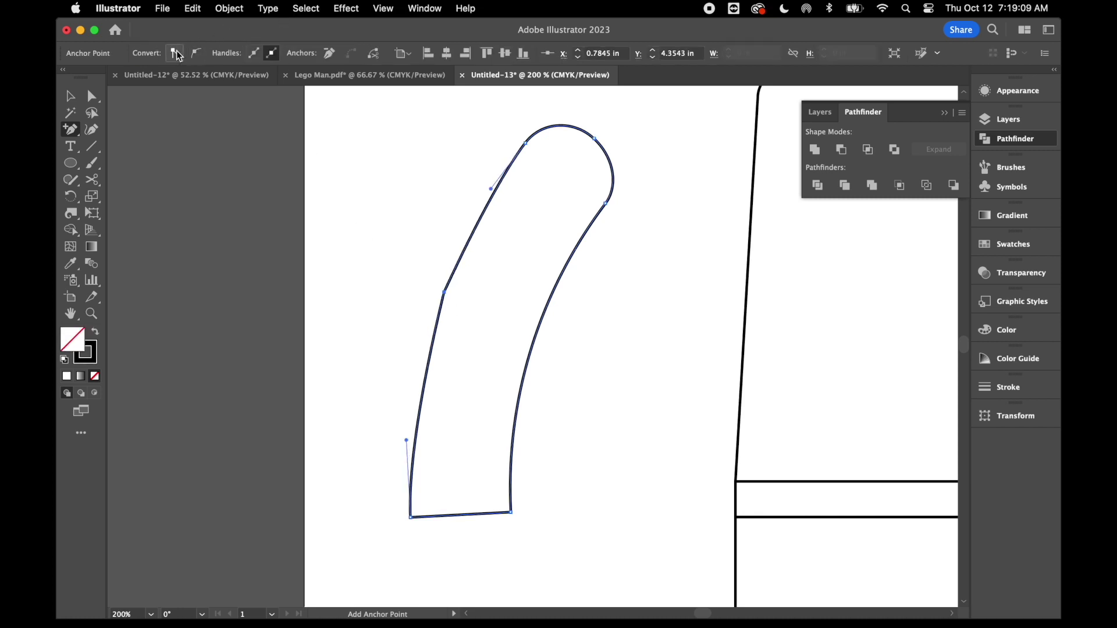
{"action": "left_click", "coordinate": [71, 96]}
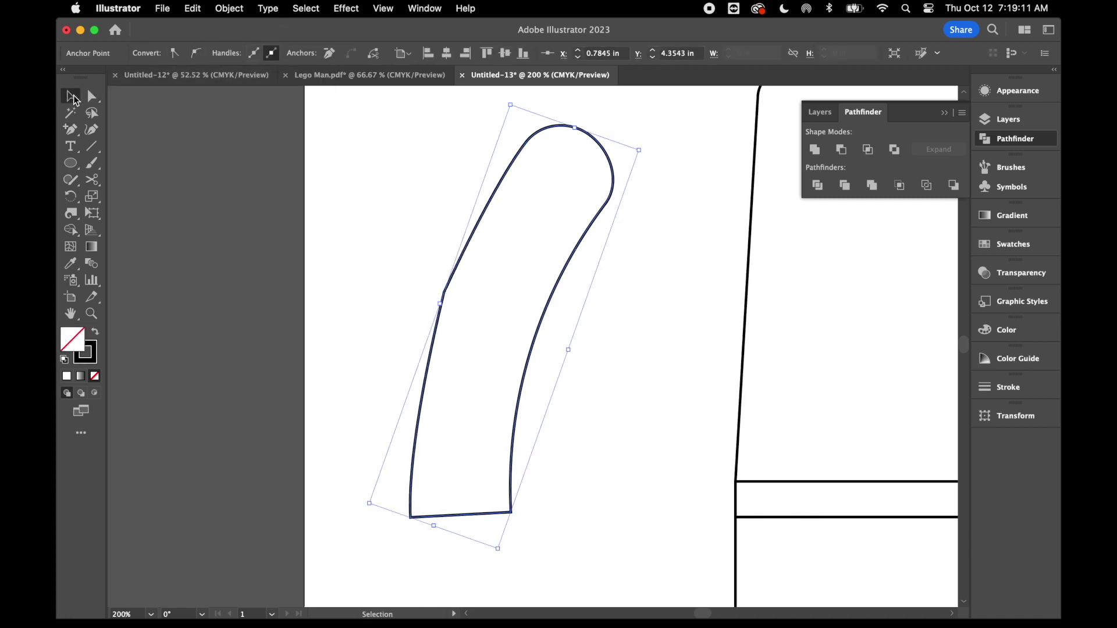
{"action": "left_click", "coordinate": [445, 202]}
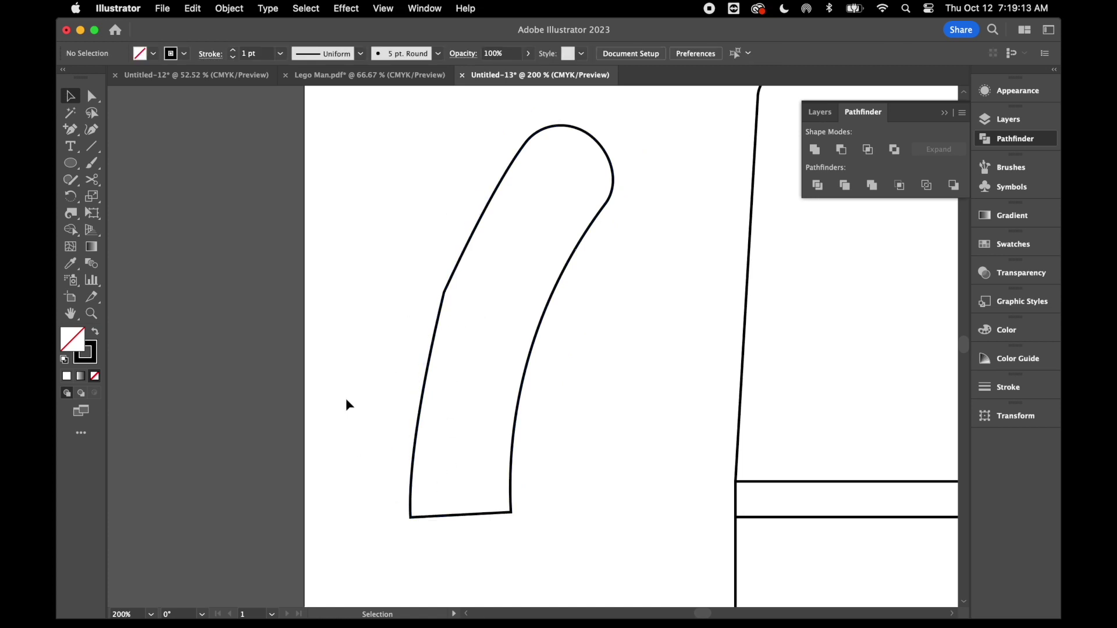
Raise the arm's lower outer corner point slightly and move the arm onto the torso's left shoulder.
{"action": "left_click", "coordinate": [93, 103]}
{"action": "left_click", "coordinate": [410, 517]}
{"action": "left_click_drag", "start_coordinate": [411, 517], "coordinate": [410, 507]}
{"action": "left_click", "coordinate": [69, 97]}
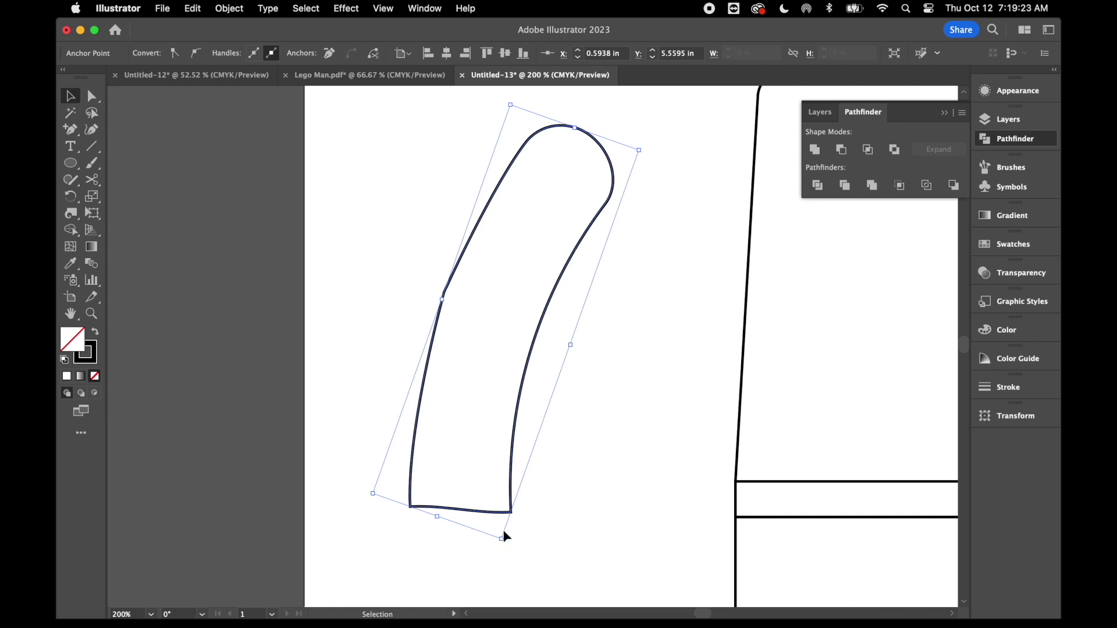
{"action": "left_click_drag", "start_coordinate": [512, 317], "coordinate": [673, 264]}
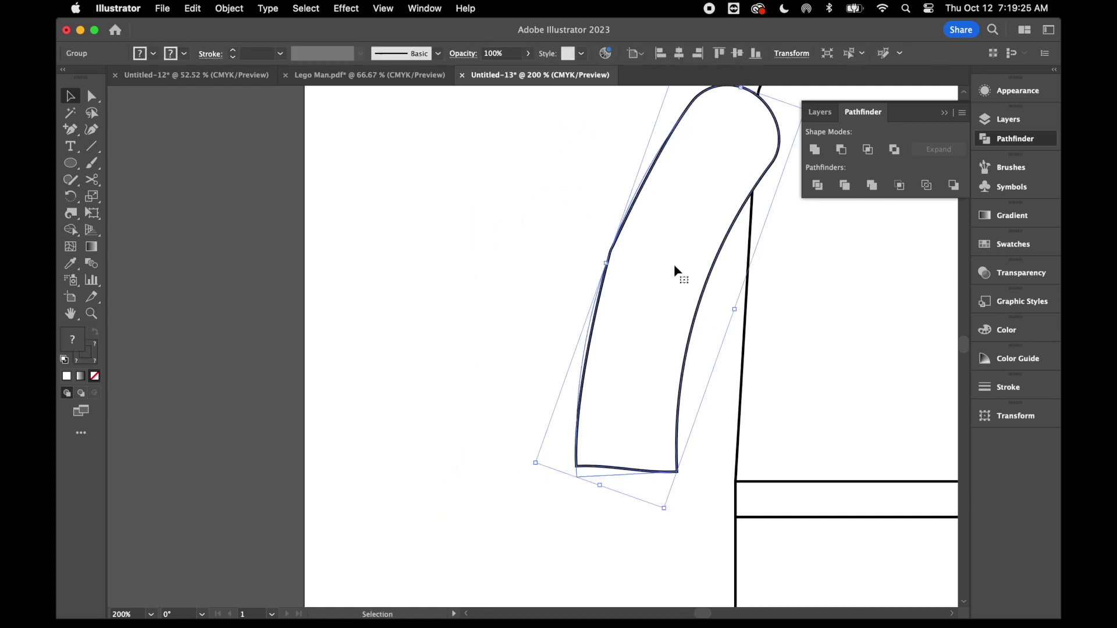
Widen and lengthen the arm, moving it off the torso into the blank space on the torso's left.
{"action": "key", "text": "super+minus"}
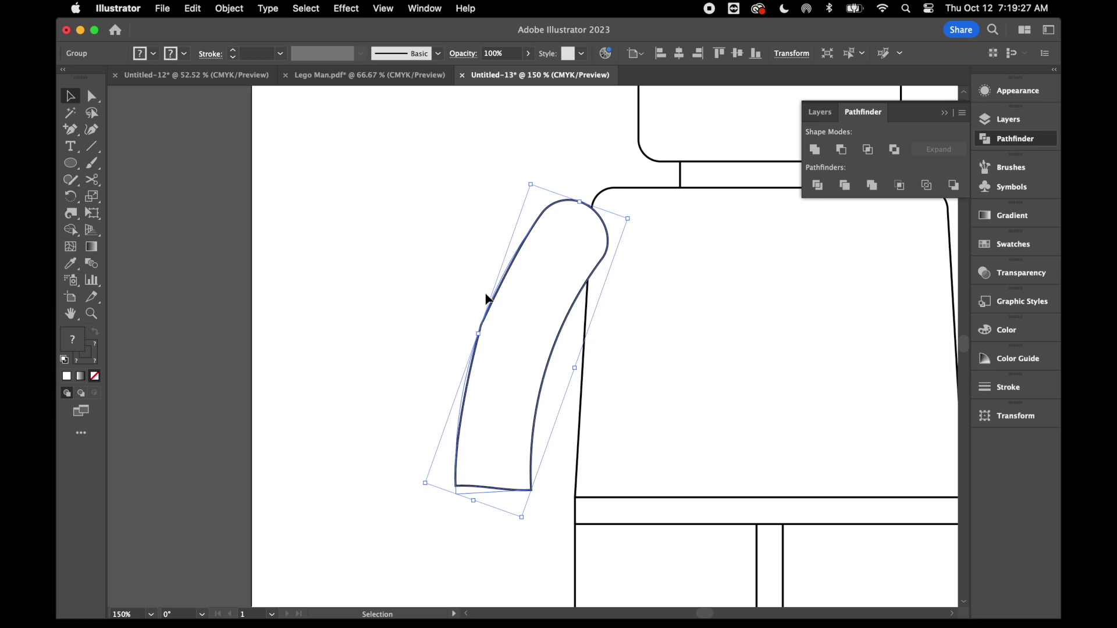
{"action": "left_click_drag", "start_coordinate": [487, 299], "coordinate": [476, 320]}
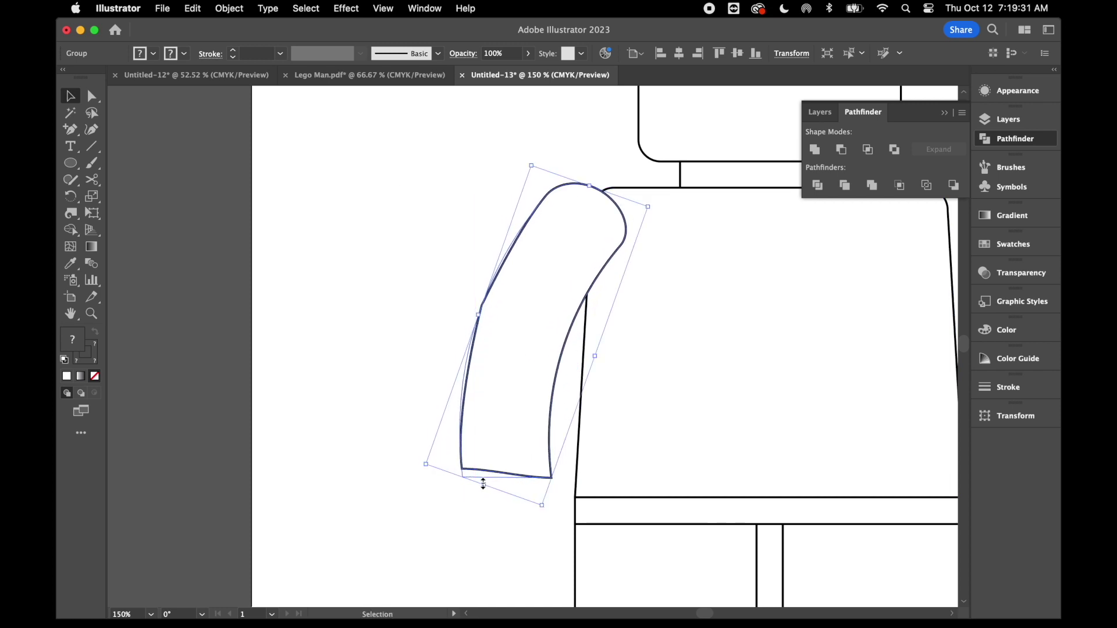
{"action": "left_click_drag", "start_coordinate": [485, 486], "coordinate": [478, 534]}
{"action": "left_click_drag", "start_coordinate": [561, 302], "coordinate": [452, 252]}
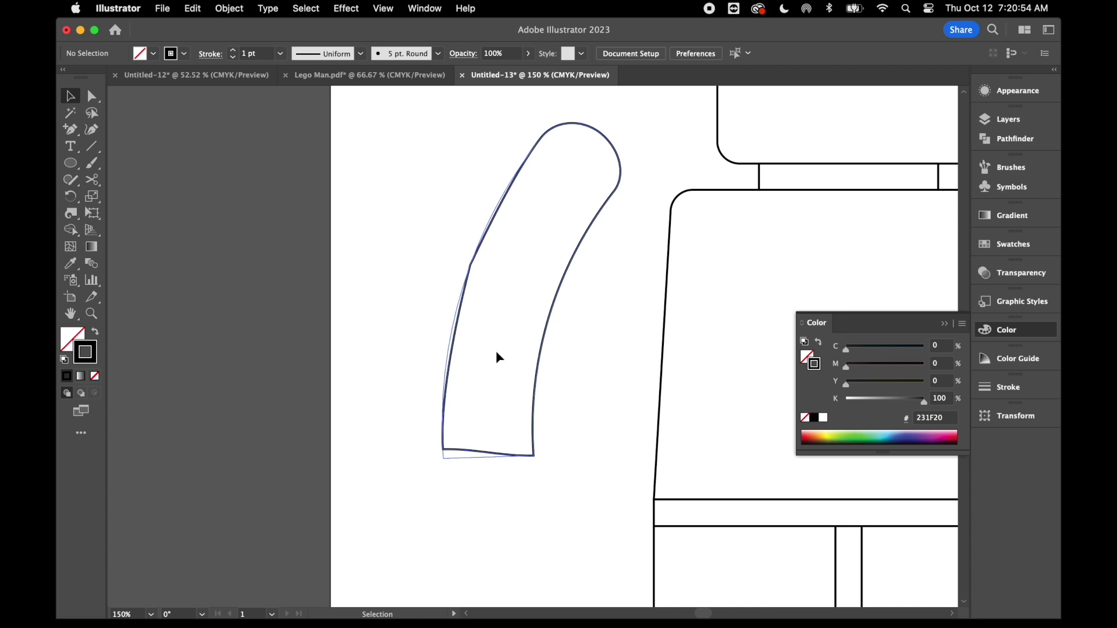
{"action": "double_click", "coordinate": [496, 352]}
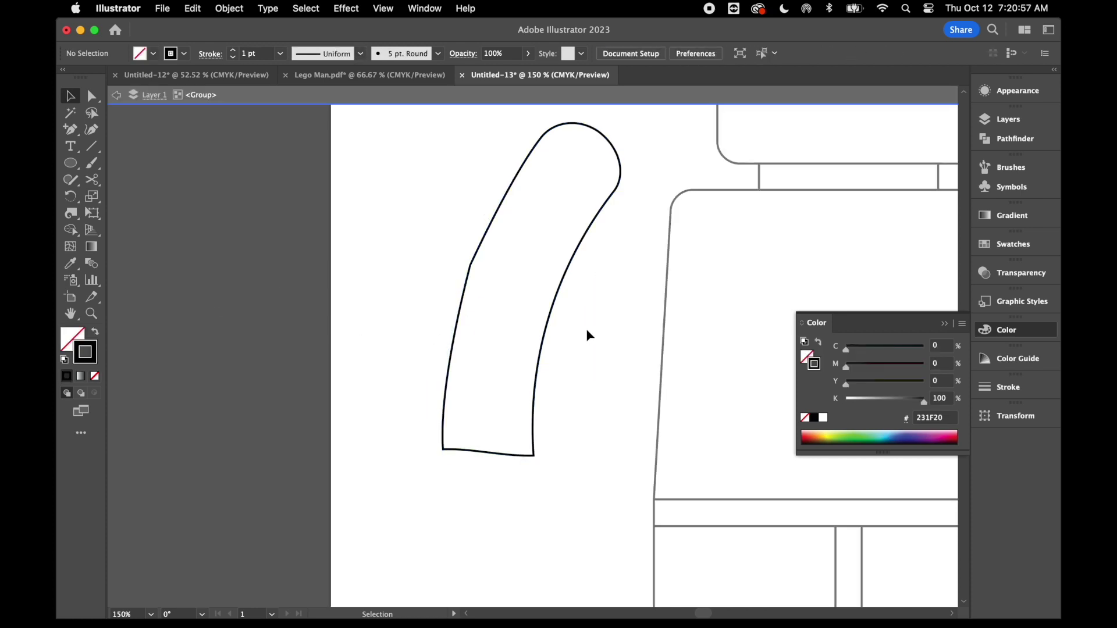
{"action": "left_click", "coordinate": [501, 305]}
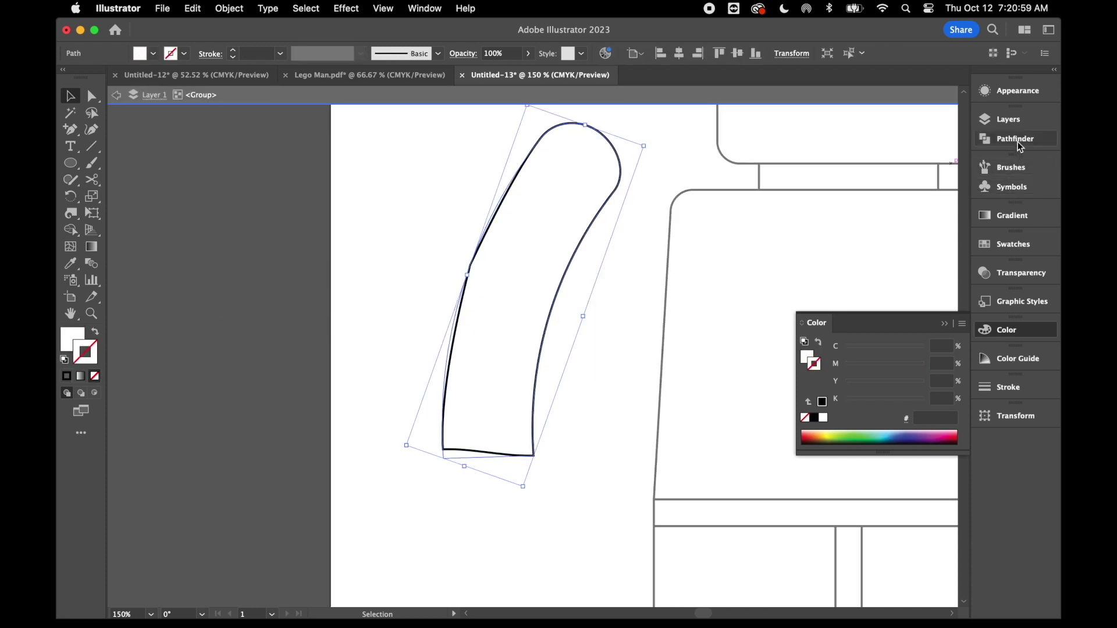
{"action": "left_click", "coordinate": [1015, 244]}
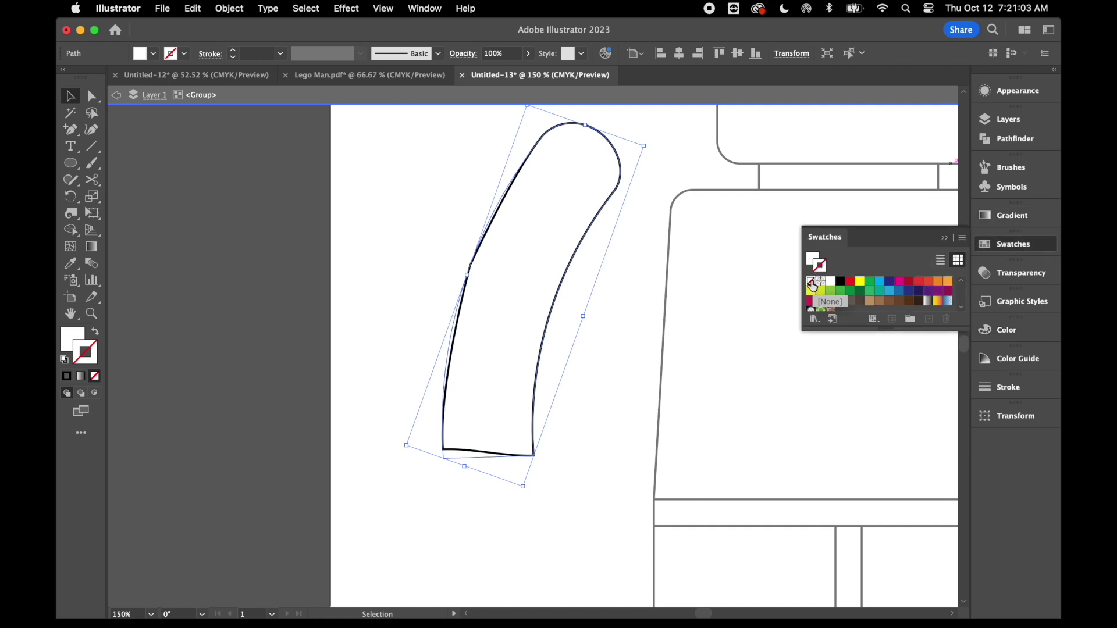
{"action": "left_click", "coordinate": [424, 235]}
{"action": "left_click", "coordinate": [519, 271]}
{"action": "left_click", "coordinate": [95, 100]}
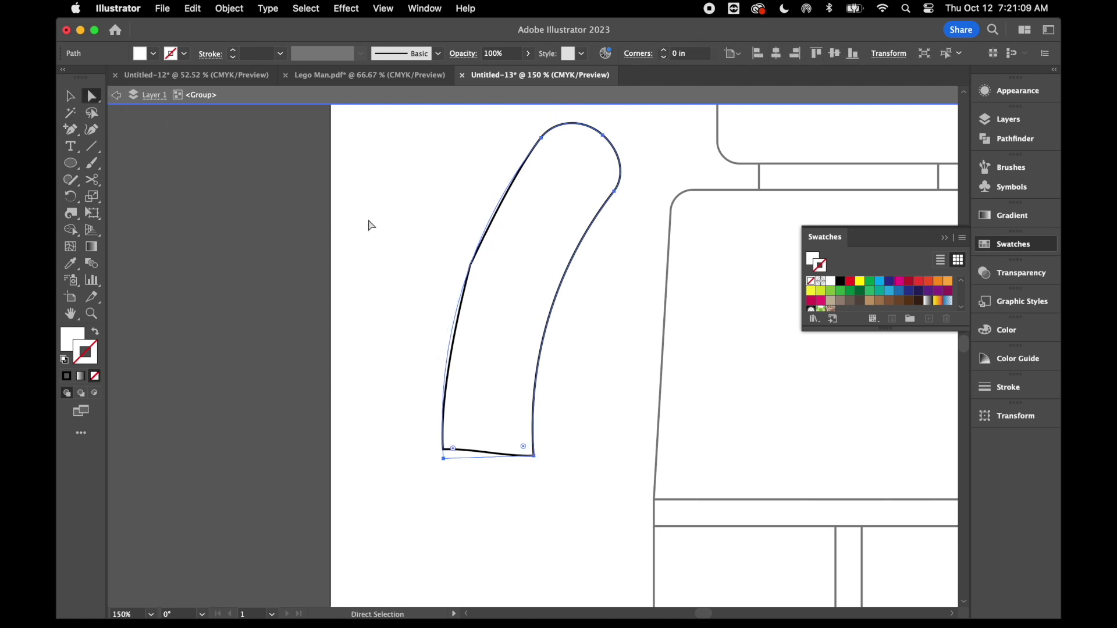
{"action": "double_click", "coordinate": [367, 221]}
Delete the unstroked white path behind the arm, leaving only its black outline.
{"action": "left_click", "coordinate": [523, 250]}
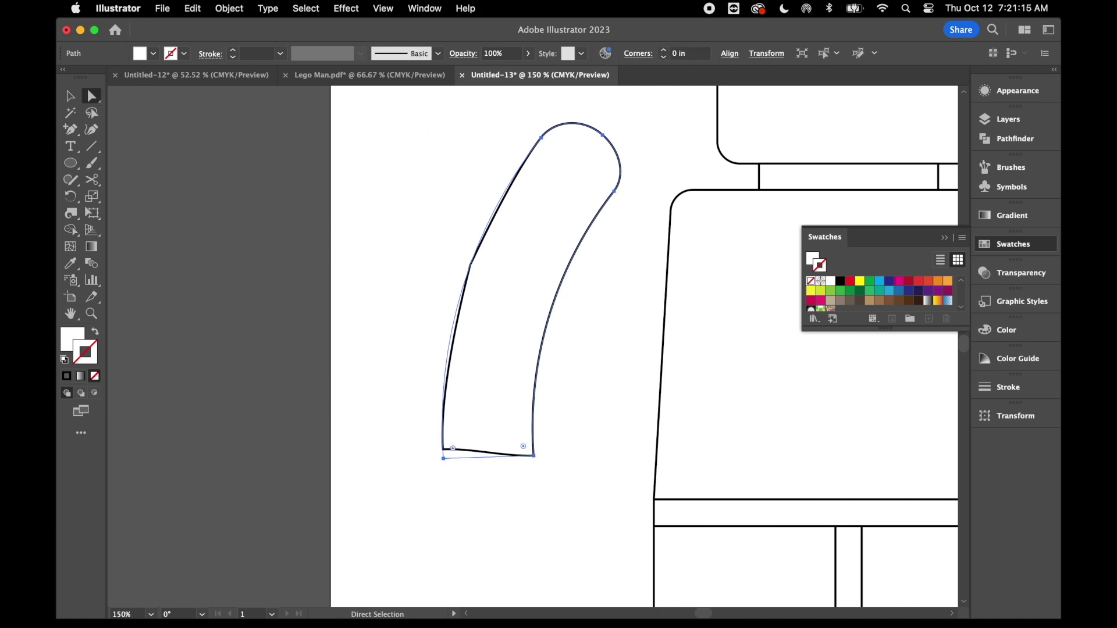
{"action": "left_click", "coordinate": [534, 215]}
{"action": "left_click", "coordinate": [78, 98]}
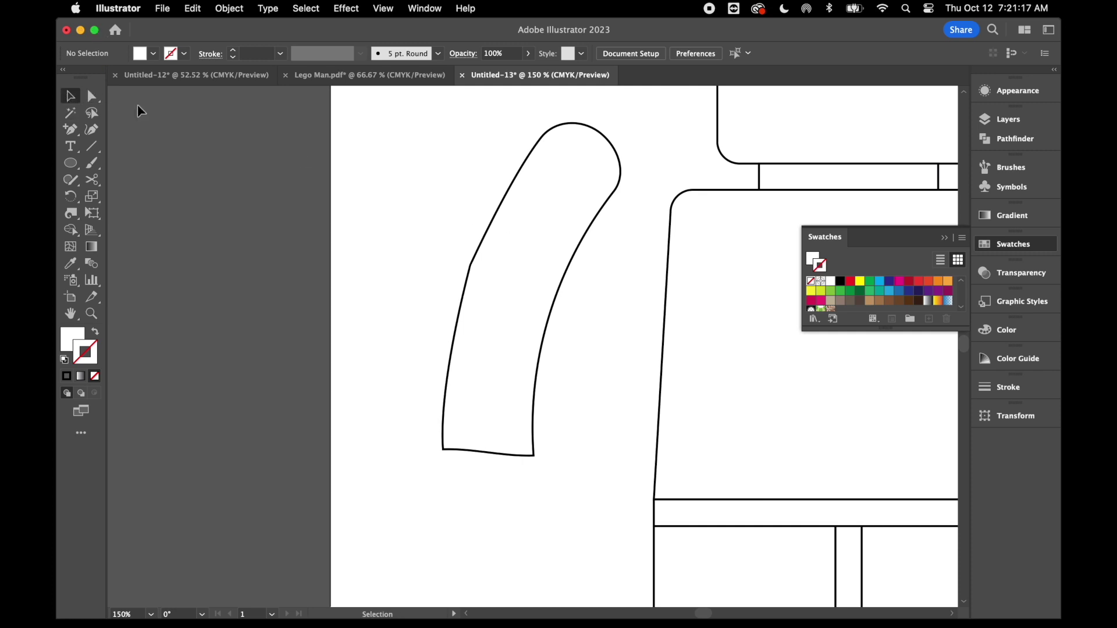
{"action": "left_click", "coordinate": [499, 209]}
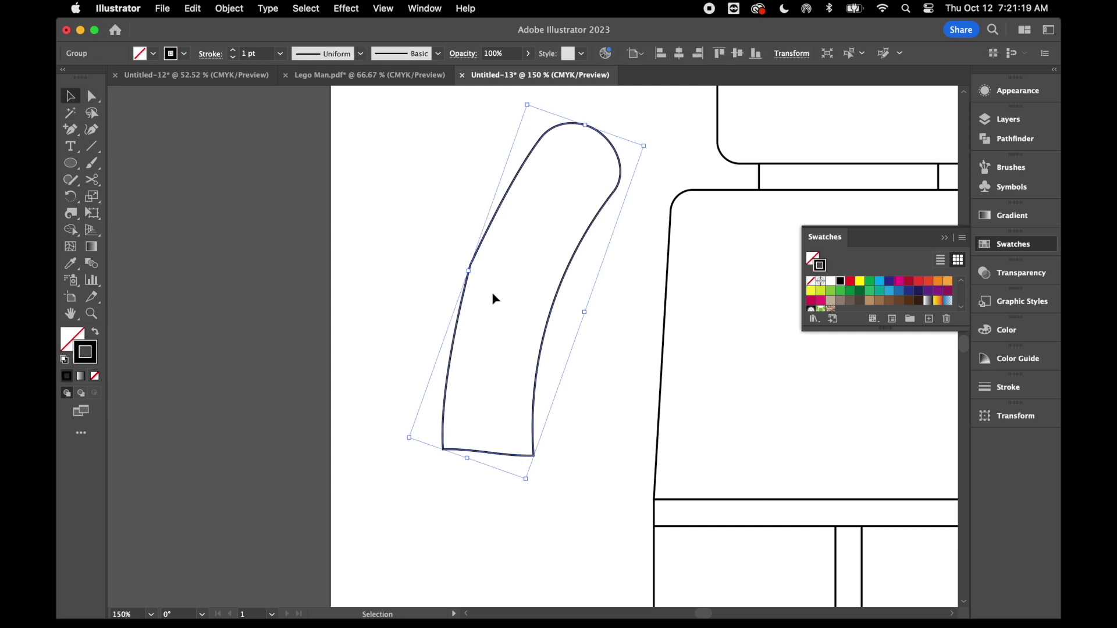
{"action": "left_click", "coordinate": [91, 96]}
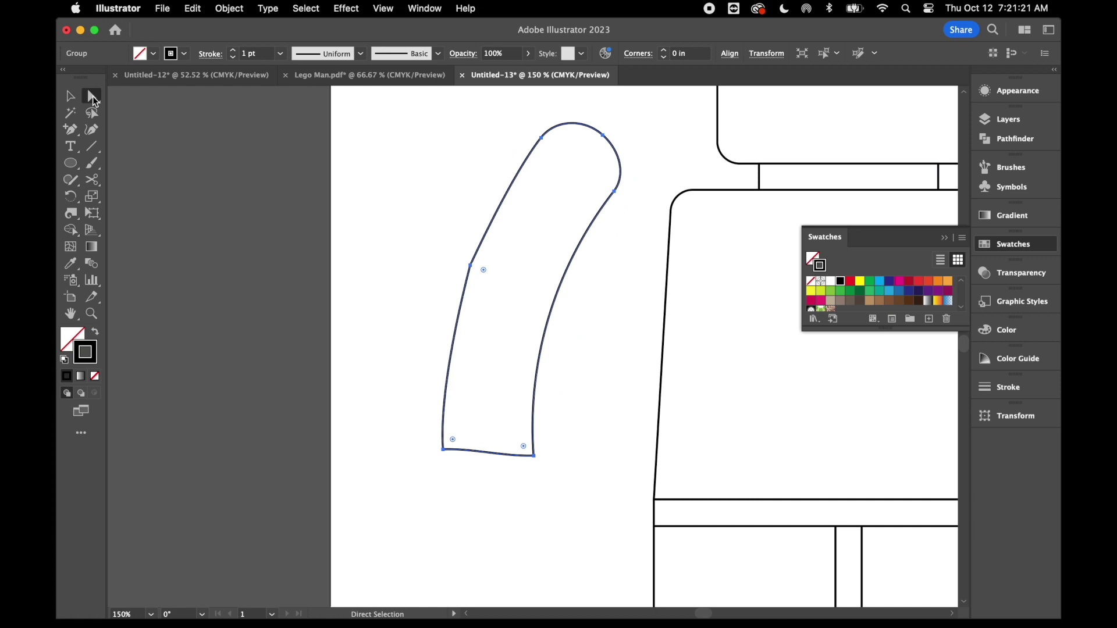
{"action": "left_click", "coordinate": [528, 293]}
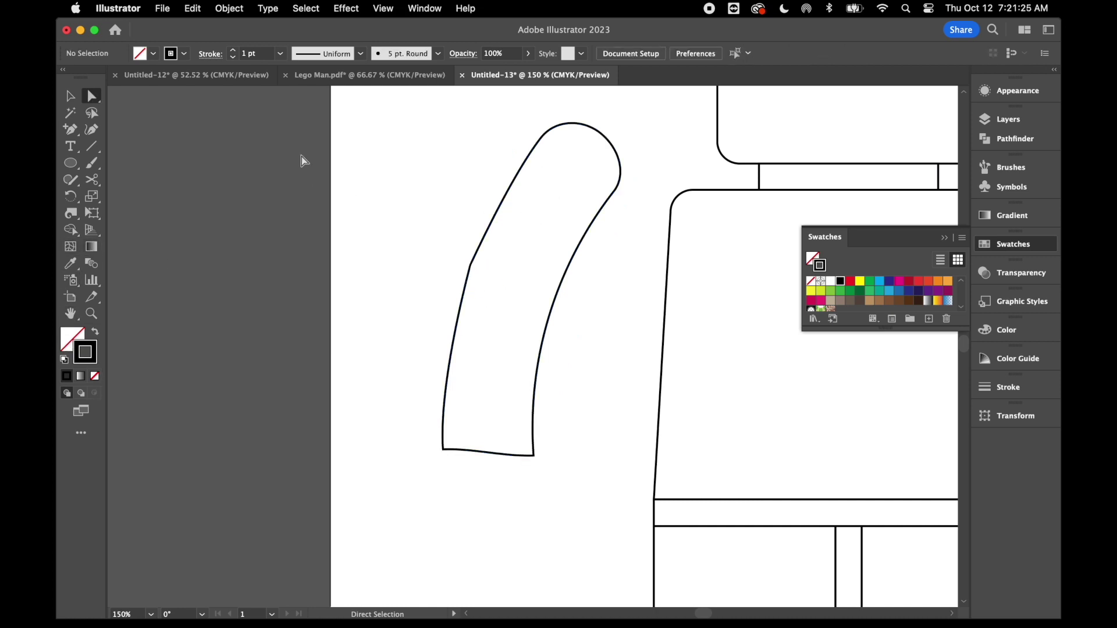
Draw a flat ellipse as wide as the arm's lower end and tilt it to match the slant of the cuff.
{"action": "left_click", "coordinate": [72, 169]}
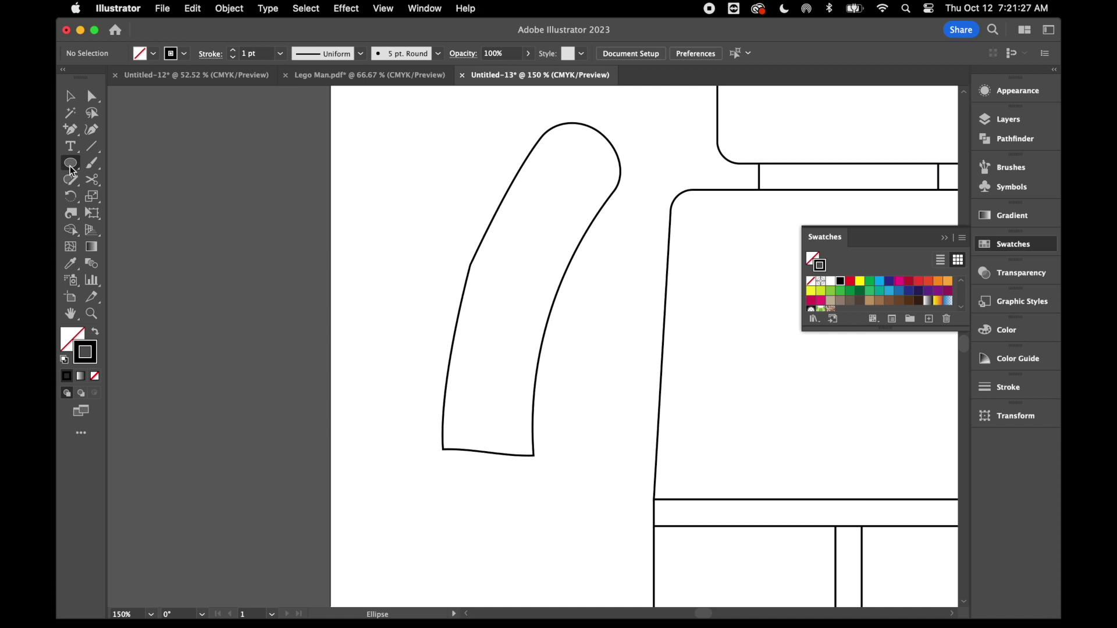
{"action": "scroll", "coordinate": [484, 507], "scroll_direction": "up", "scroll_amount": 5}
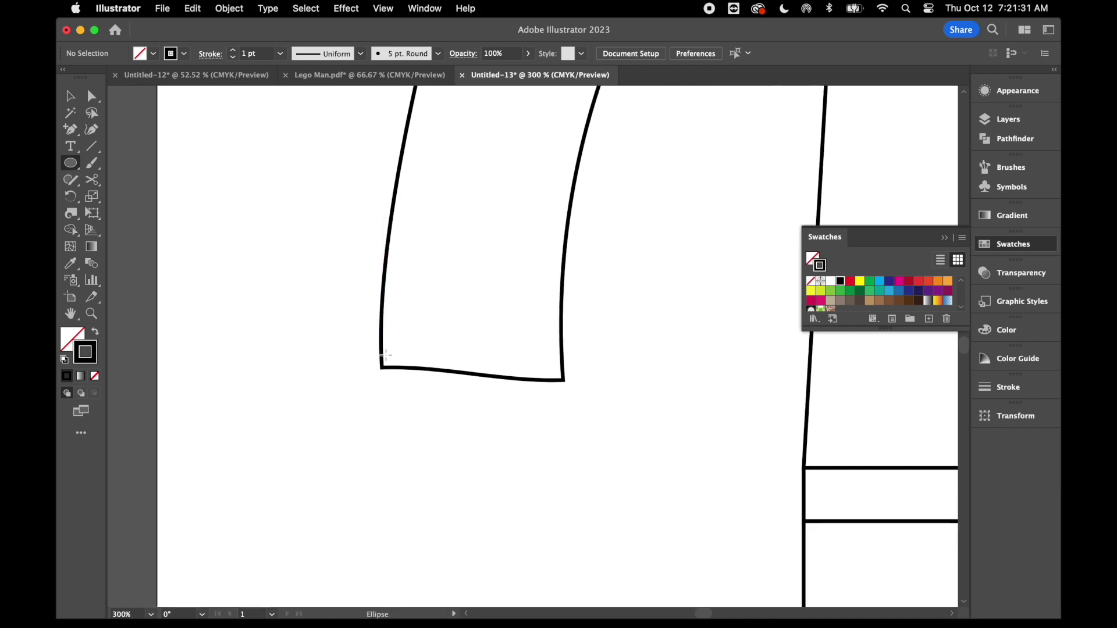
{"action": "left_click_drag", "start_coordinate": [381, 355], "coordinate": [562, 404]}
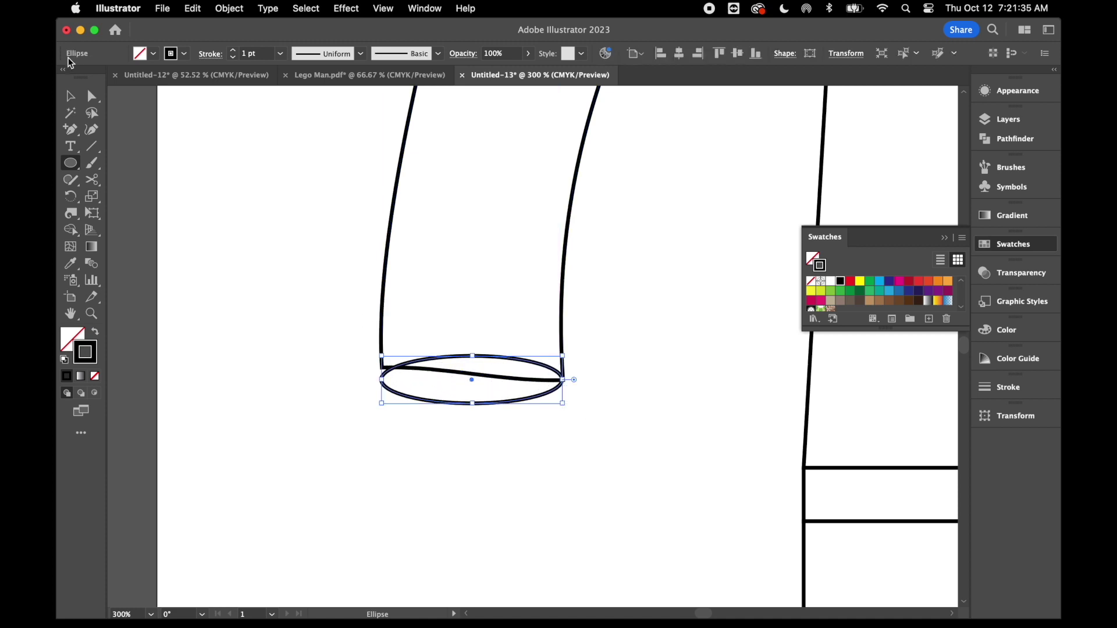
{"action": "left_click", "coordinate": [71, 96]}
{"action": "left_click_drag", "start_coordinate": [569, 406], "coordinate": [566, 421]}
{"action": "left_click_drag", "start_coordinate": [474, 356], "coordinate": [477, 348]}
{"action": "left_click", "coordinate": [342, 287]}
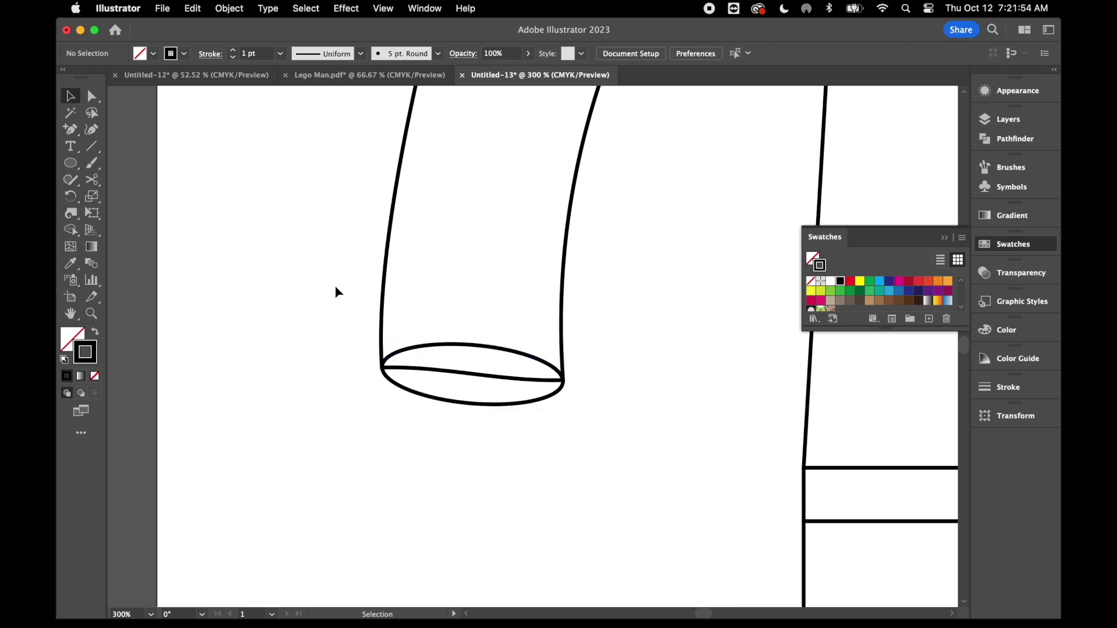
Divide the arm and cuff ellipse with Pathfinder and ungroup the resulting pieces.
{"action": "left_click_drag", "start_coordinate": [336, 289], "coordinate": [563, 433]}
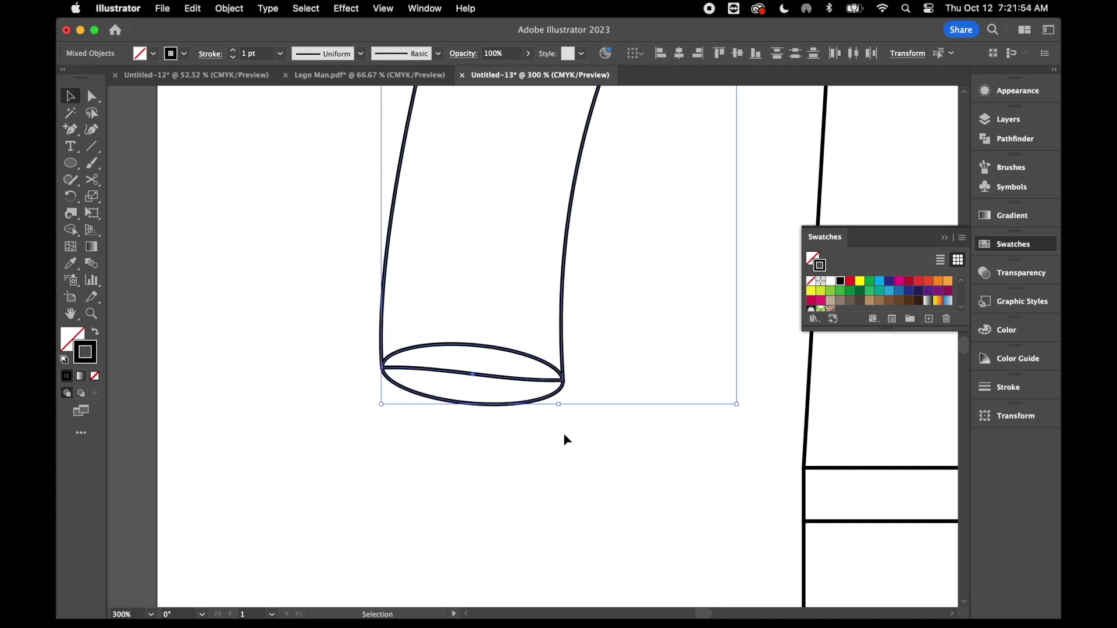
{"action": "left_click", "coordinate": [1015, 138]}
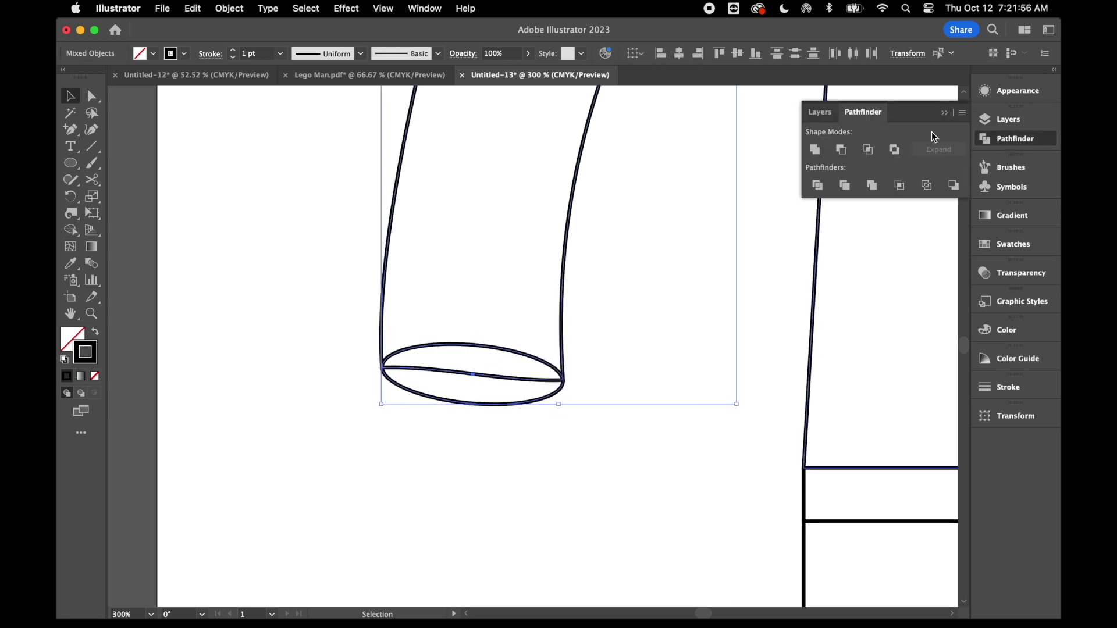
{"action": "left_click", "coordinate": [817, 186]}
{"action": "right_click", "coordinate": [592, 484]}
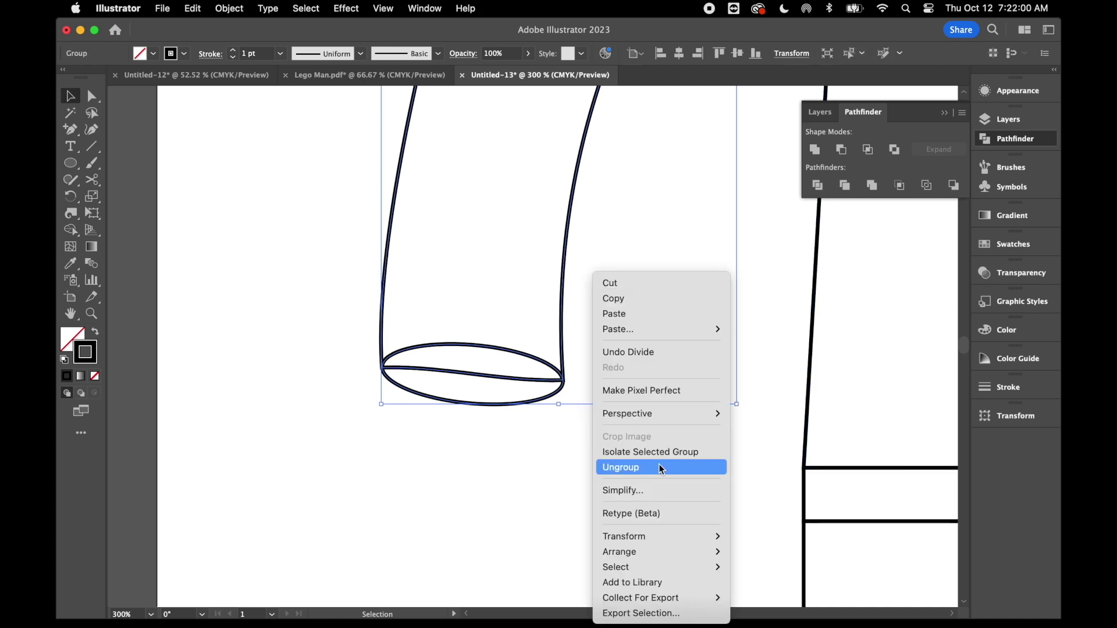
{"action": "left_click", "coordinate": [658, 466]}
{"action": "left_click", "coordinate": [497, 452]}
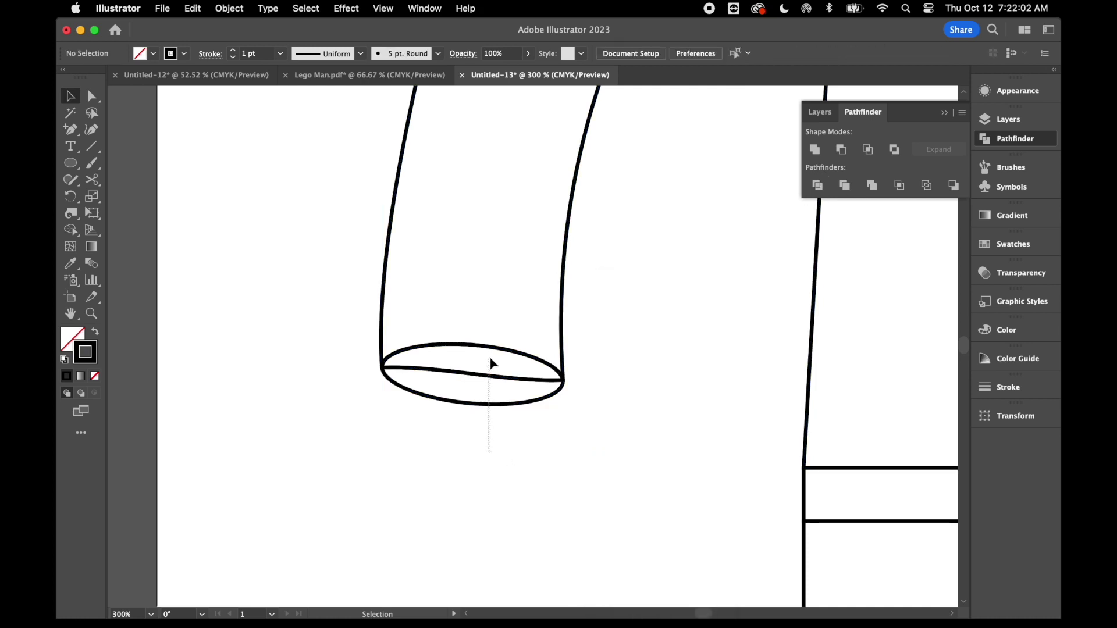
Unite the divided pieces inside the cuff into a single ellipse at the arm's end.
{"action": "left_click", "coordinate": [490, 372]}
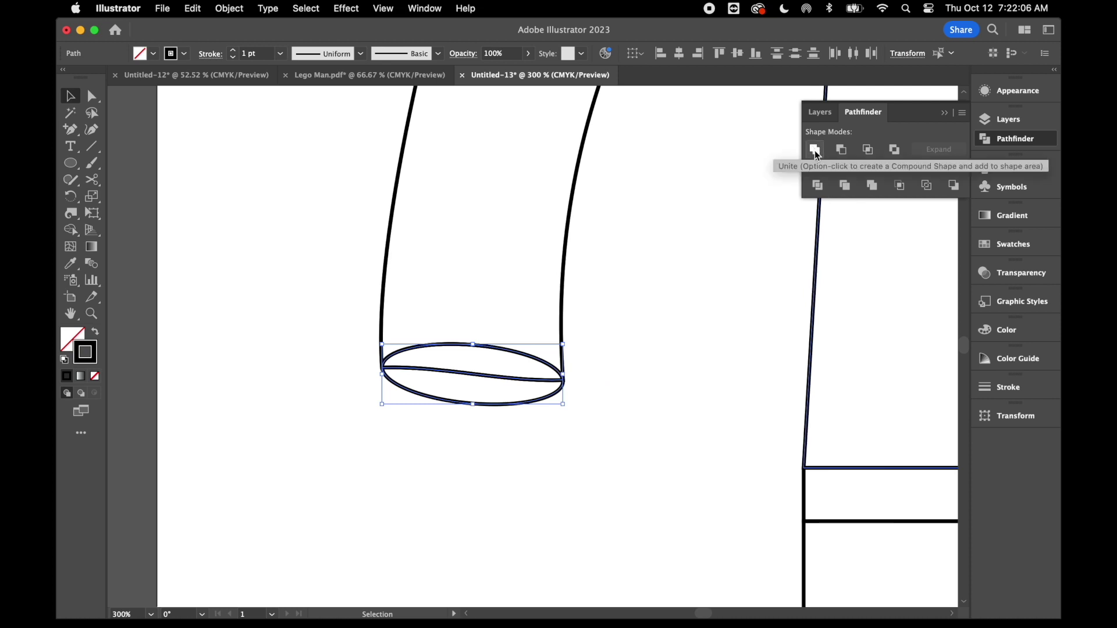
{"action": "left_click", "coordinate": [814, 150]}
{"action": "left_click", "coordinate": [667, 381]}
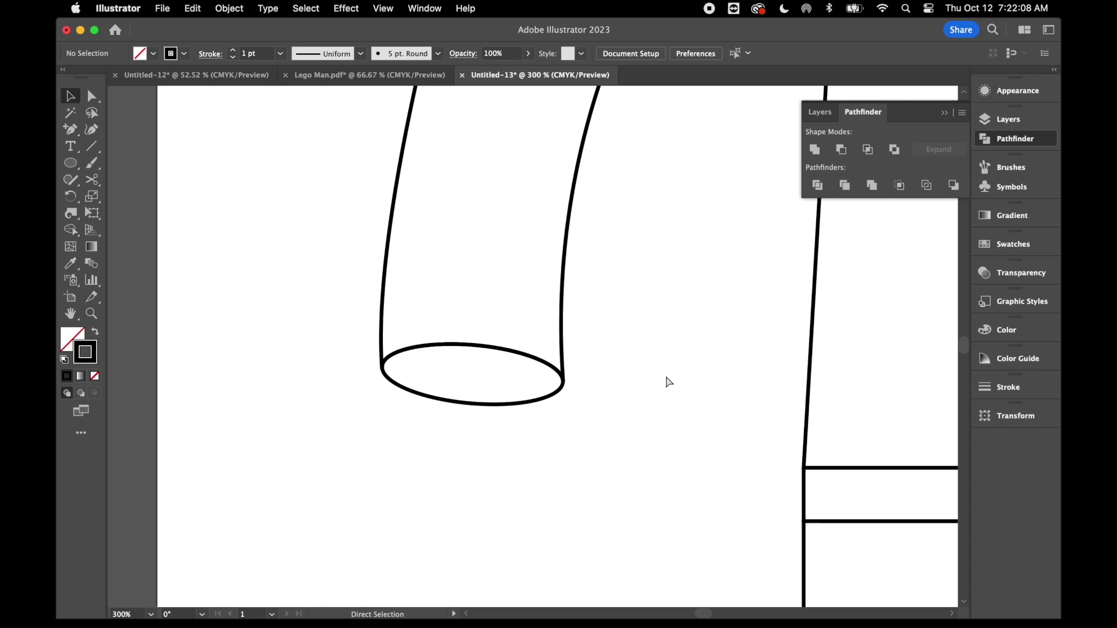
Draw a white circle with a black outline, about 0.76 in wide, below the arm's cuff for the hand.
{"action": "key", "text": "super+minus"}
{"action": "key", "text": "super+minus"}
{"action": "key", "text": "super+minus"}
{"action": "key", "text": "super+minus"}
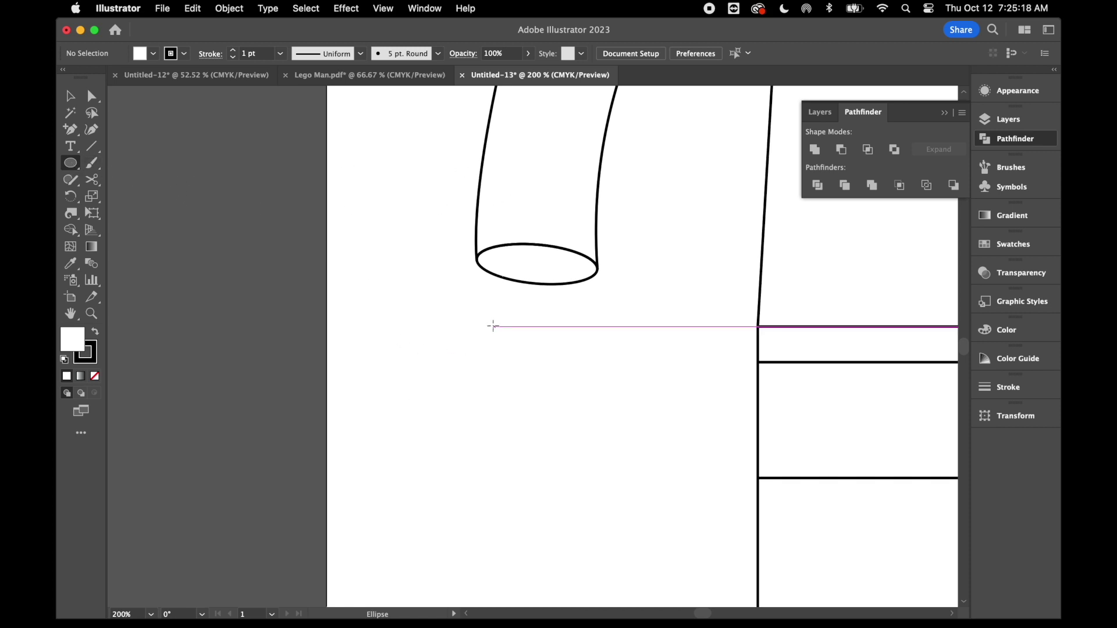
{"action": "left_click_drag", "start_coordinate": [481, 325], "coordinate": [620, 465]}
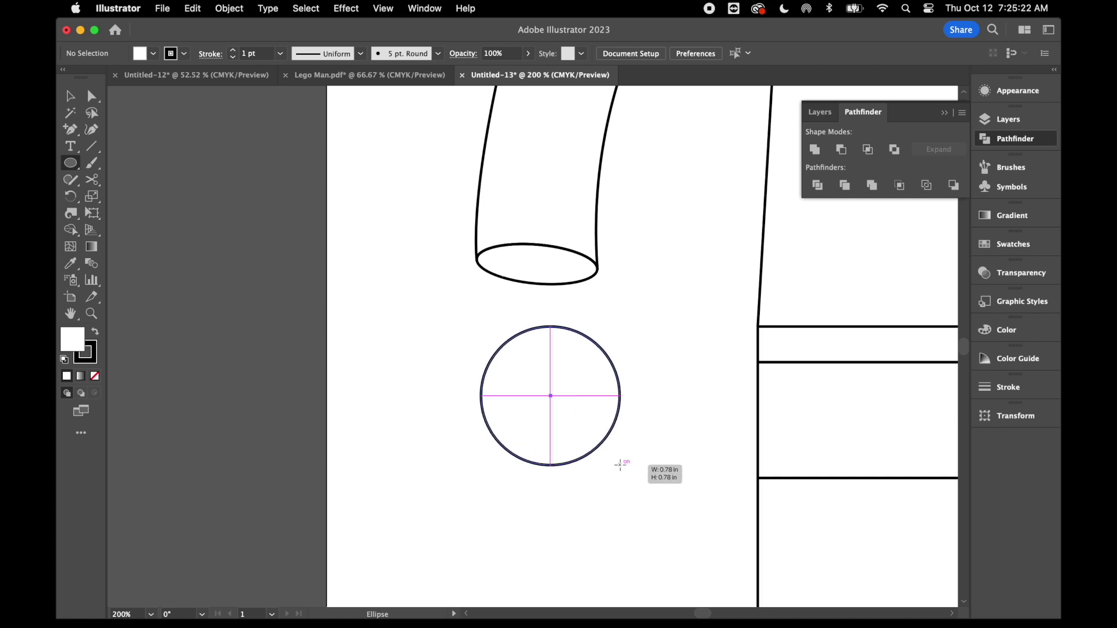
{"action": "left_click_drag", "start_coordinate": [620, 464], "coordinate": [610, 465]}
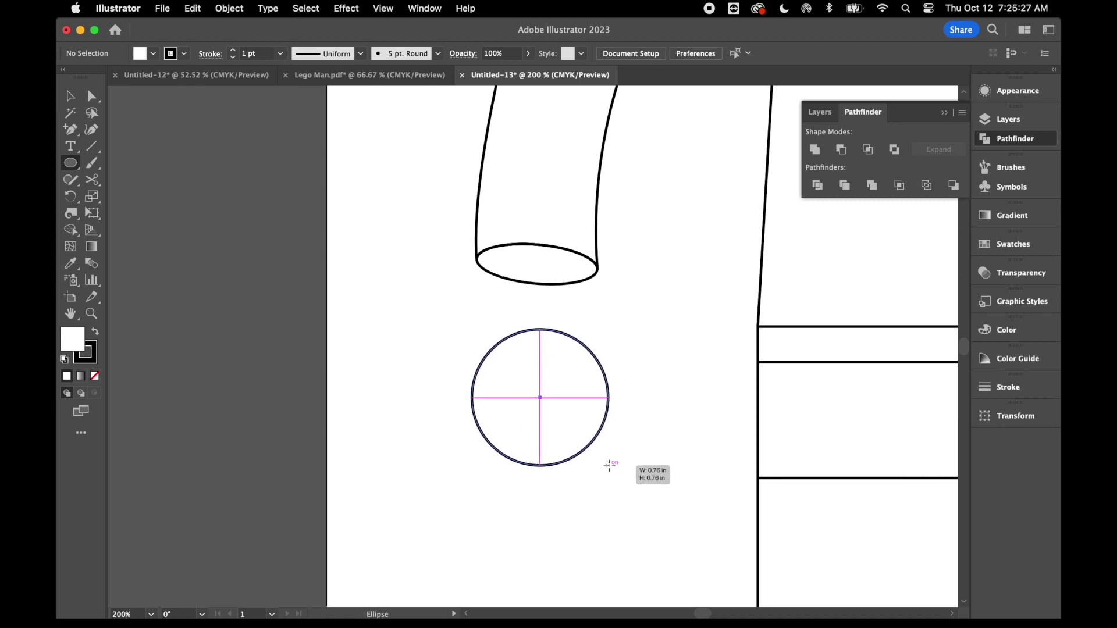
{"action": "left_click_drag", "start_coordinate": [609, 464], "coordinate": [609, 465]}
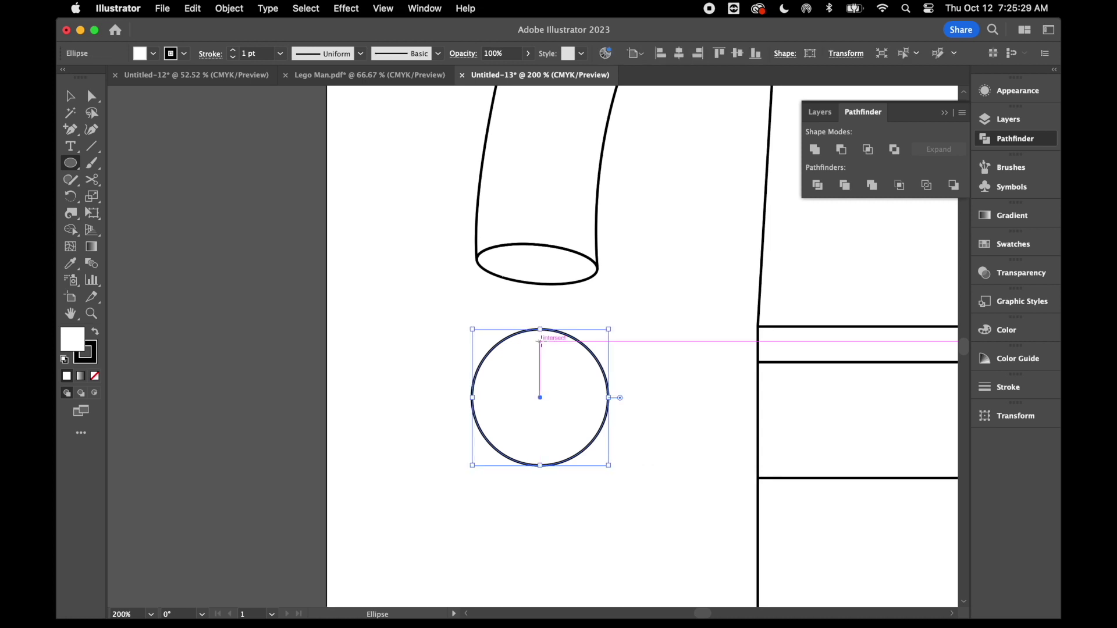
Draw a small upright ellipse overlapping the top of the hand circle and unite the two shapes.
{"action": "left_click_drag", "start_coordinate": [516, 304], "coordinate": [565, 373]}
{"action": "key", "text": "v"}
{"action": "left_click", "coordinate": [672, 341]}
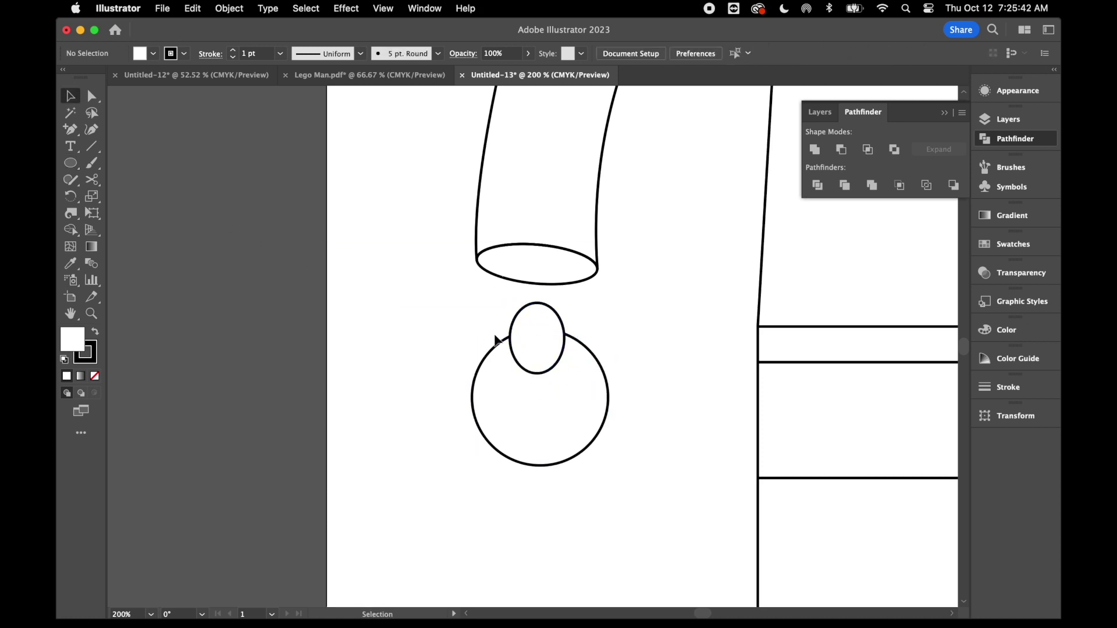
{"action": "left_click_drag", "start_coordinate": [570, 410], "coordinate": [571, 412]}
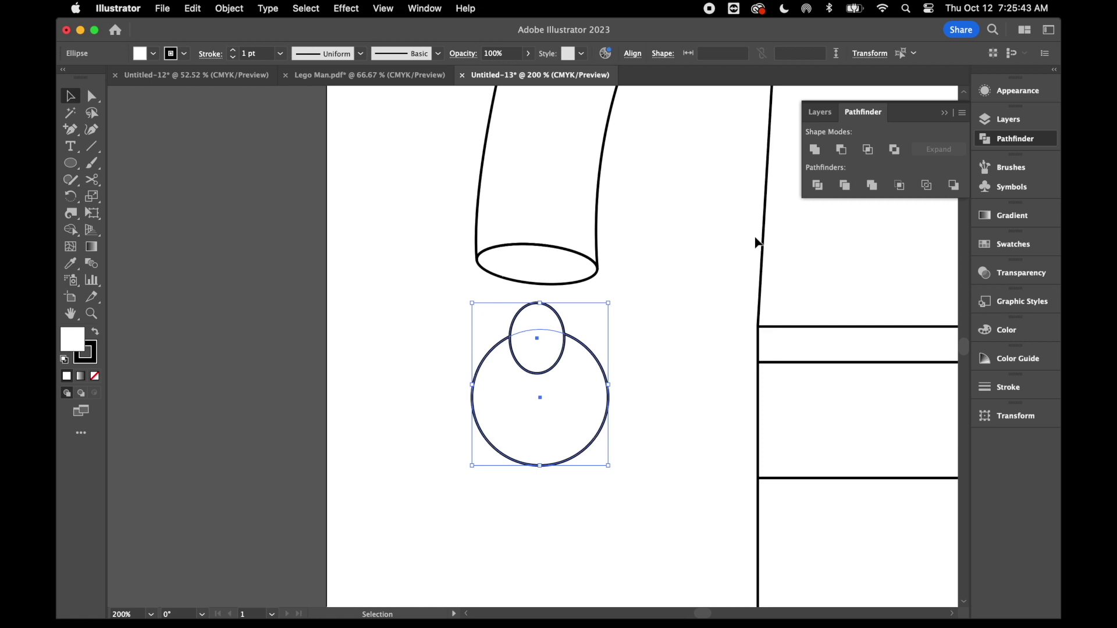
{"action": "left_click", "coordinate": [815, 149]}
{"action": "left_click", "coordinate": [701, 282]}
Move the hand up so its knob sits inside the arm's cuff, and rotate it slightly clockwise to follow the arm.
{"action": "left_click_drag", "start_coordinate": [578, 440], "coordinate": [572, 388]}
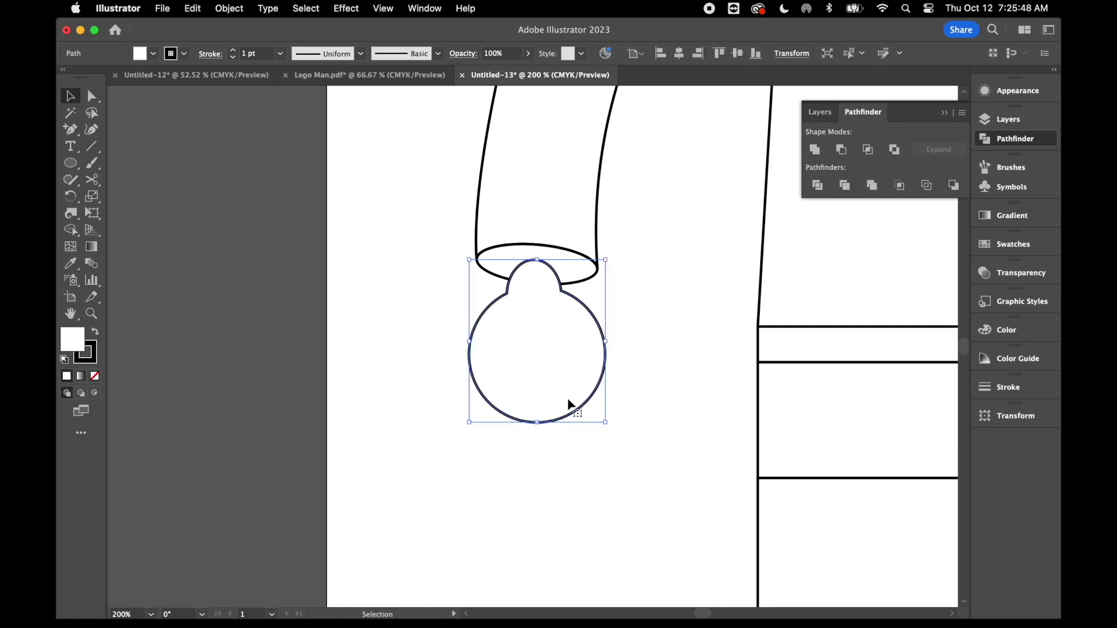
{"action": "left_click_drag", "start_coordinate": [612, 427], "coordinate": [592, 430]}
{"action": "left_click_drag", "start_coordinate": [552, 367], "coordinate": [544, 362]}
{"action": "left_click", "coordinate": [648, 339]}
Duplicate the hand shape and turn the copy upside down at a smaller size over the original.
{"action": "left_click", "coordinate": [584, 321]}
{"action": "key", "text": "super+c"}
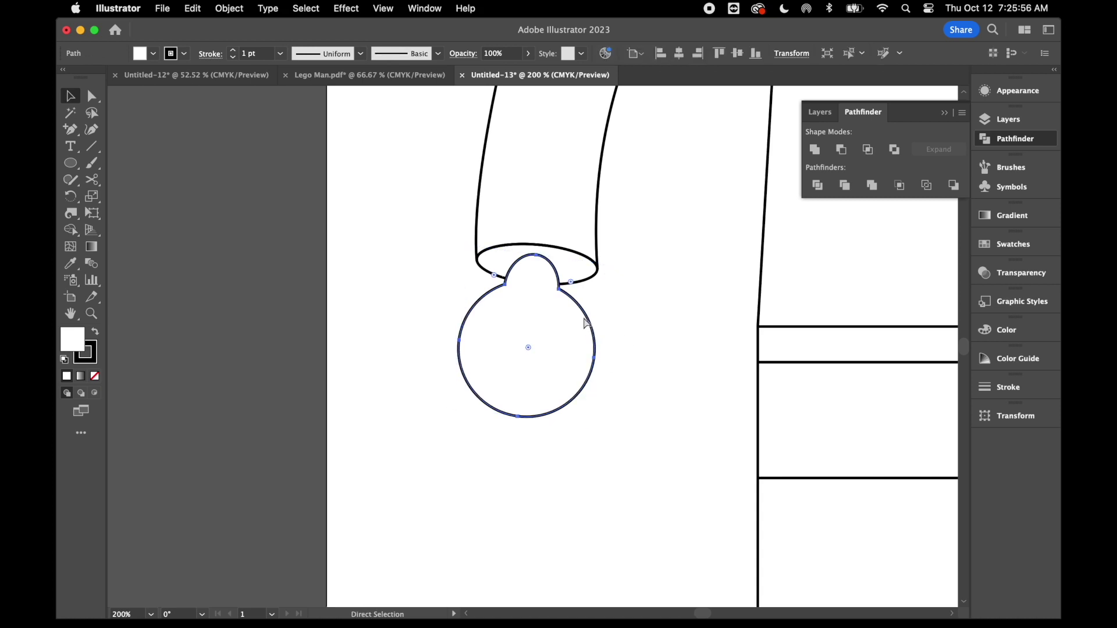
{"action": "key", "text": "super+v"}
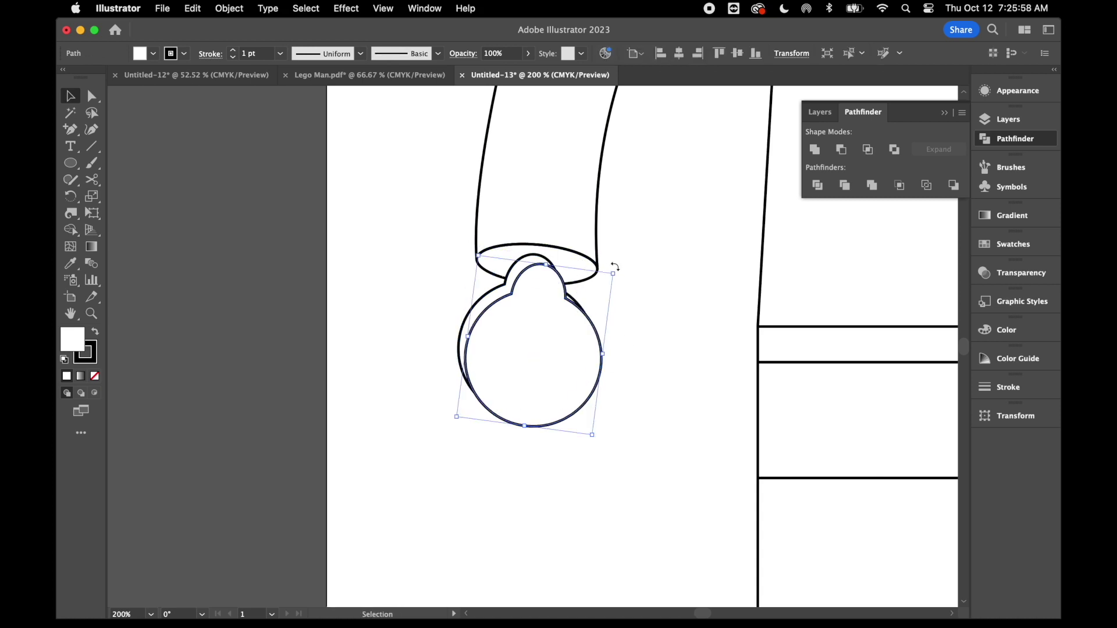
{"action": "left_click_drag", "start_coordinate": [615, 272], "coordinate": [438, 426]}
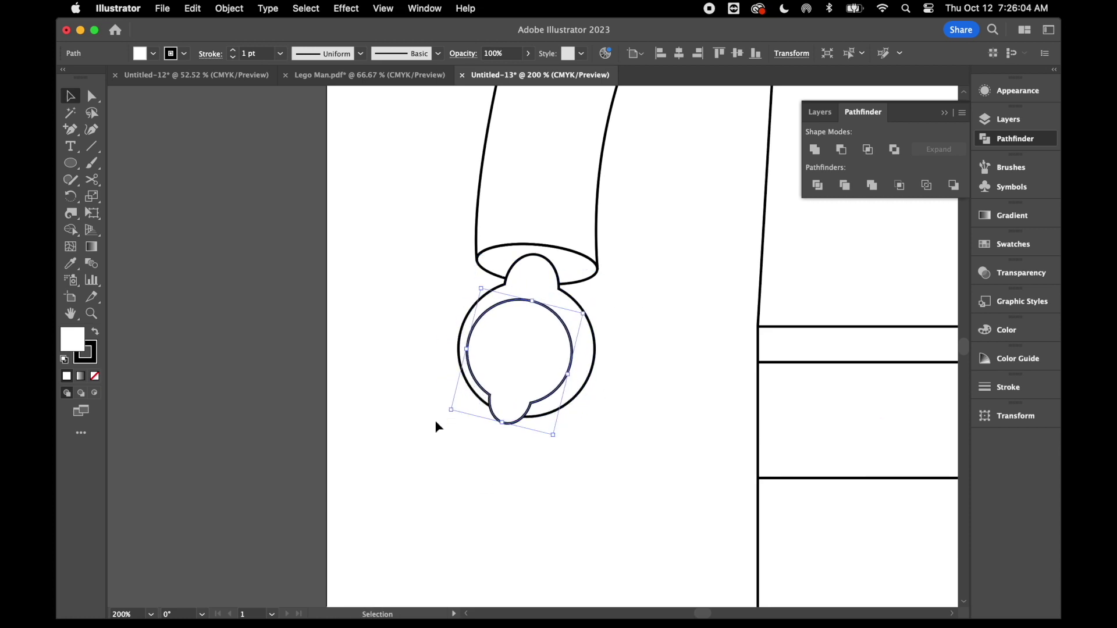
Shrink the inverted copy further, place it below and left of the hand, and rotate it slightly so its knob points down.
{"action": "left_click_drag", "start_coordinate": [506, 354], "coordinate": [513, 360]}
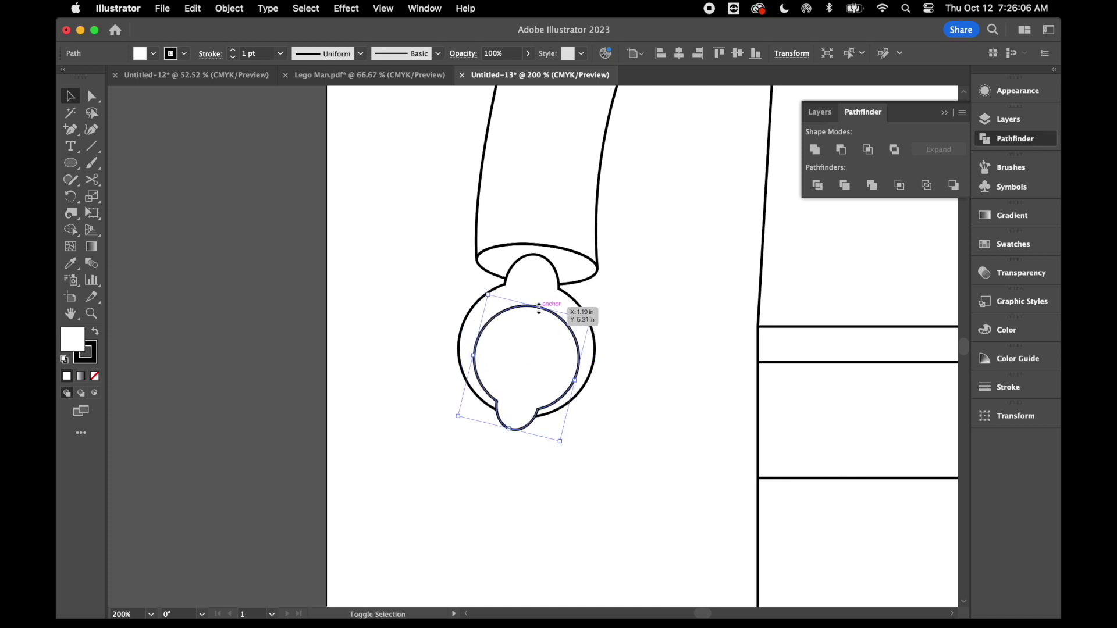
{"action": "left_click_drag", "start_coordinate": [540, 307], "coordinate": [459, 465]}
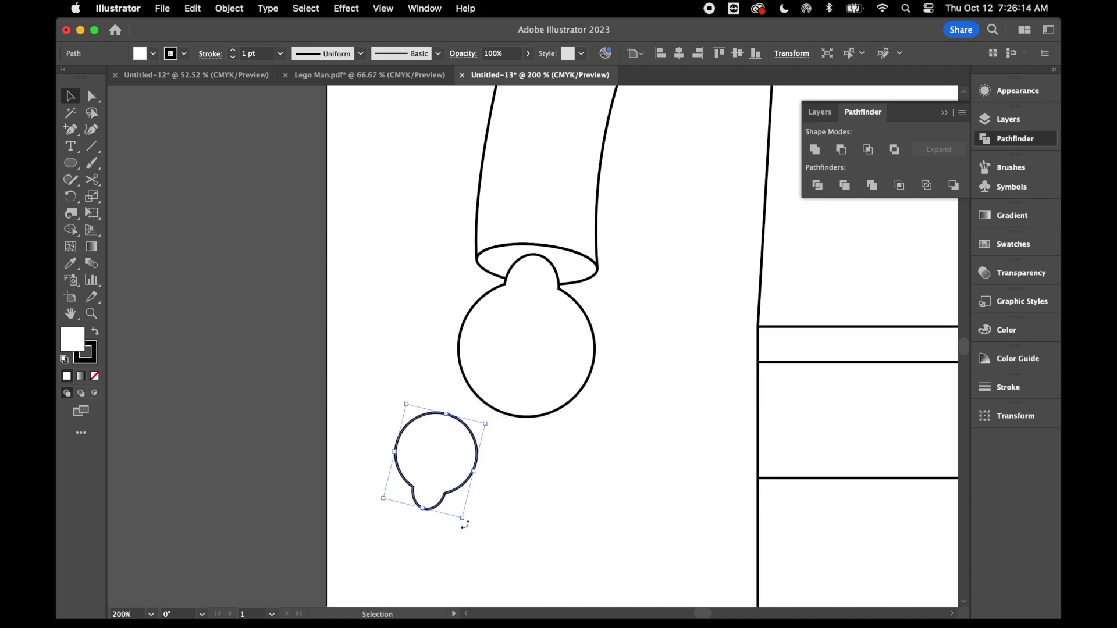
{"action": "left_click_drag", "start_coordinate": [464, 526], "coordinate": [475, 529]}
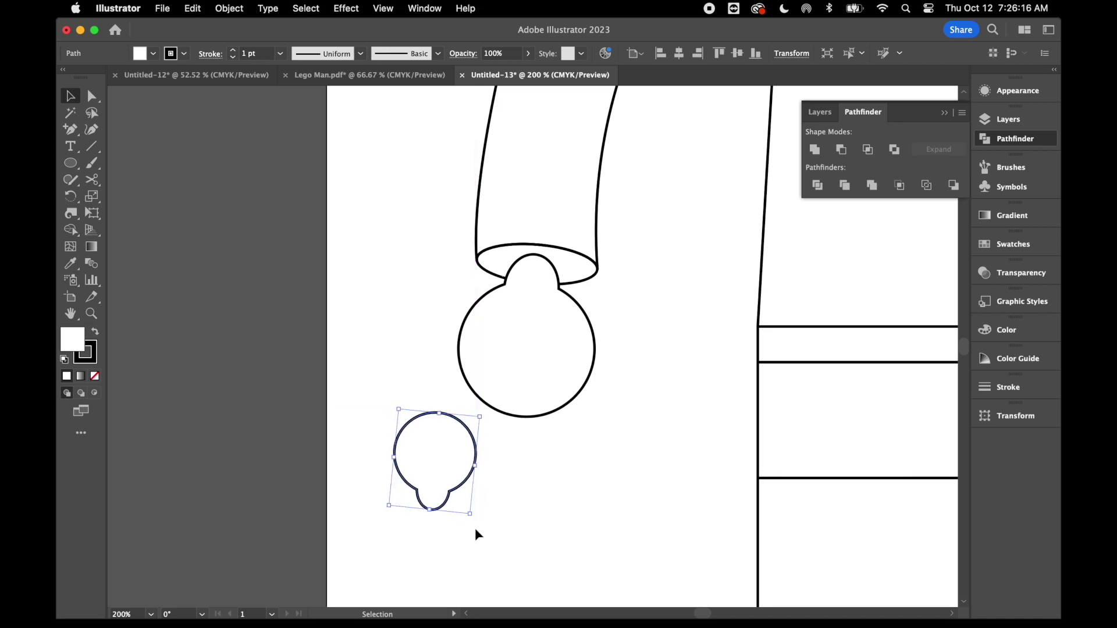
Draw a narrow upright rectangle over the small inverted copy's knob and unite the two shapes into a keyhole.
{"action": "left_click", "coordinate": [93, 97]}
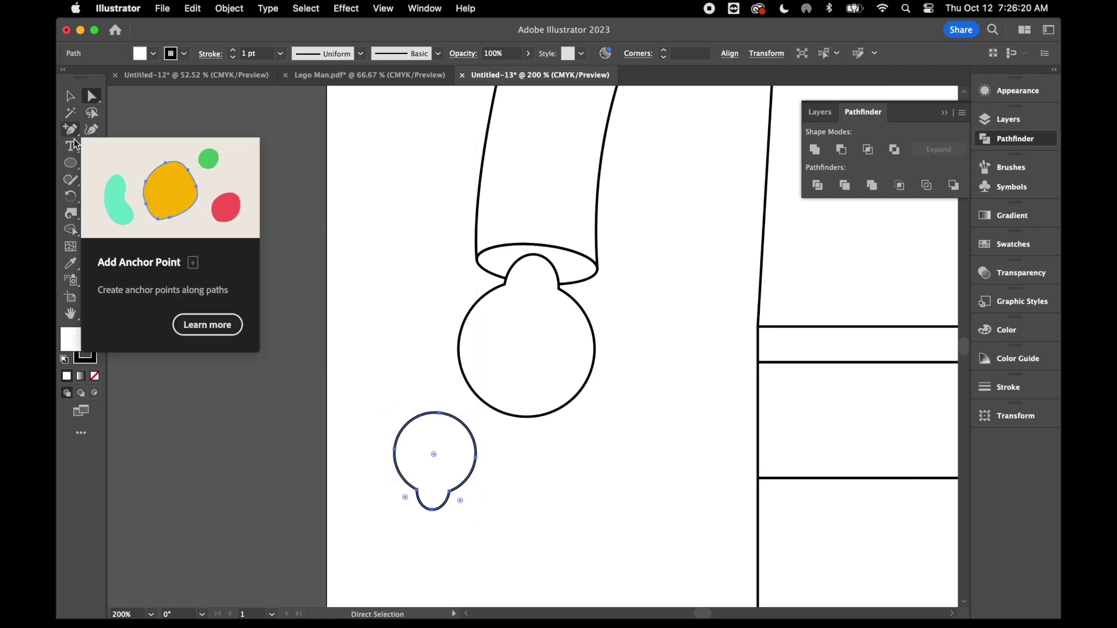
{"action": "left_click", "coordinate": [75, 166]}
{"action": "left_click_drag", "start_coordinate": [75, 165], "coordinate": [118, 168]}
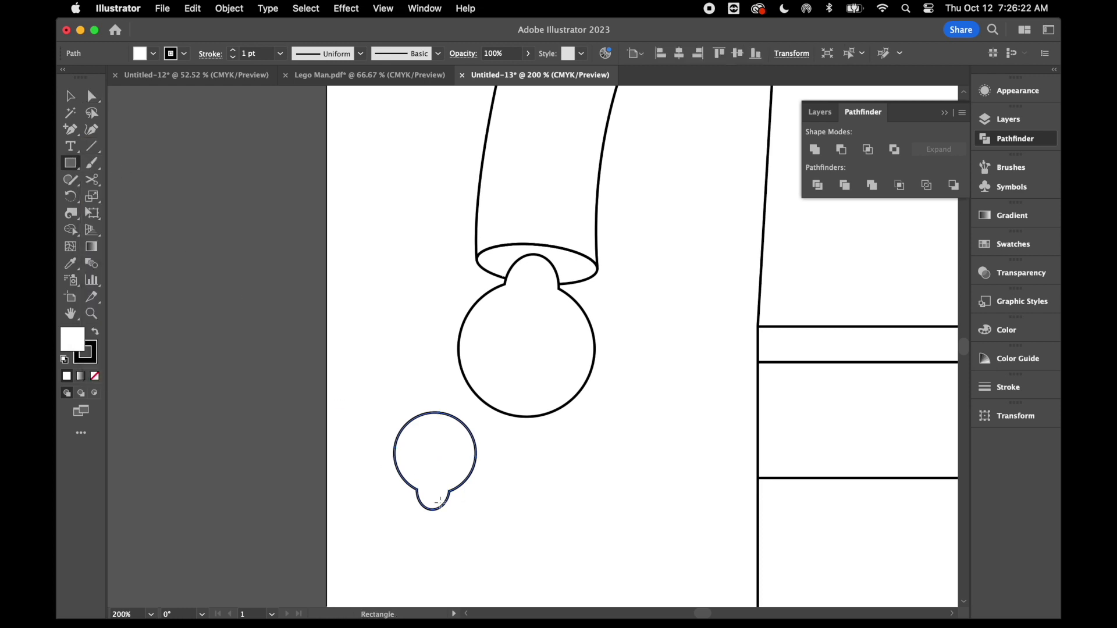
{"action": "mouse_move", "coordinate": [415, 477]}
{"action": "left_mouse_down"}
{"action": "mouse_move", "coordinate": [437, 529]}
{"action": "mouse_move", "coordinate": [451, 521]}
{"action": "left_mouse_up"}
{"action": "left_click", "coordinate": [71, 96]}
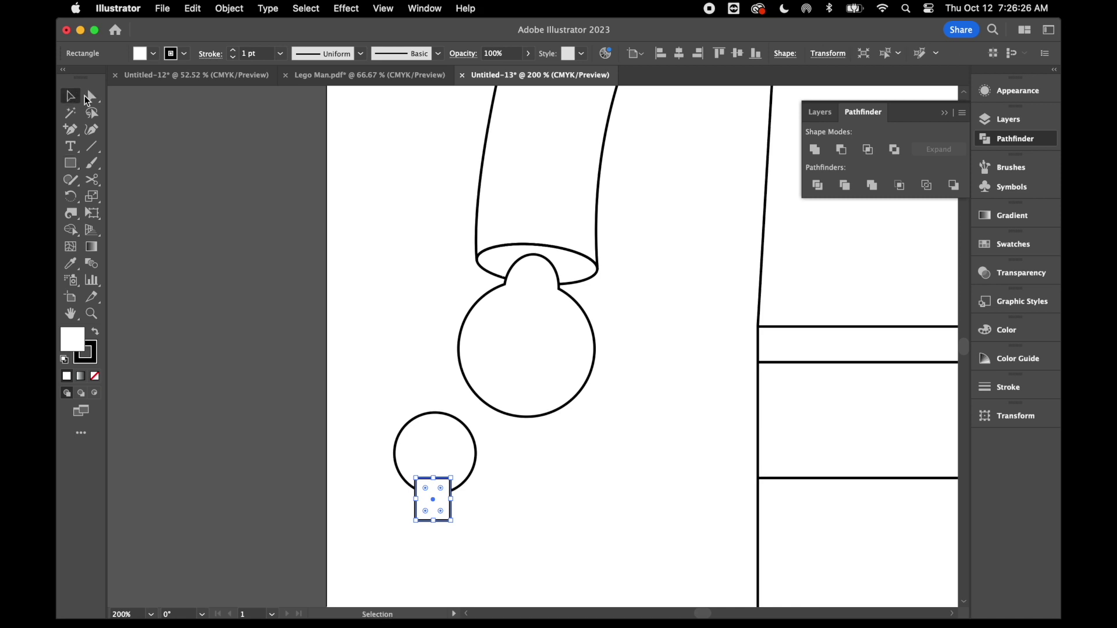
{"action": "left_click", "coordinate": [346, 308]}
{"action": "left_click_drag", "start_coordinate": [403, 377], "coordinate": [457, 524]}
{"action": "left_click", "coordinate": [815, 150]}
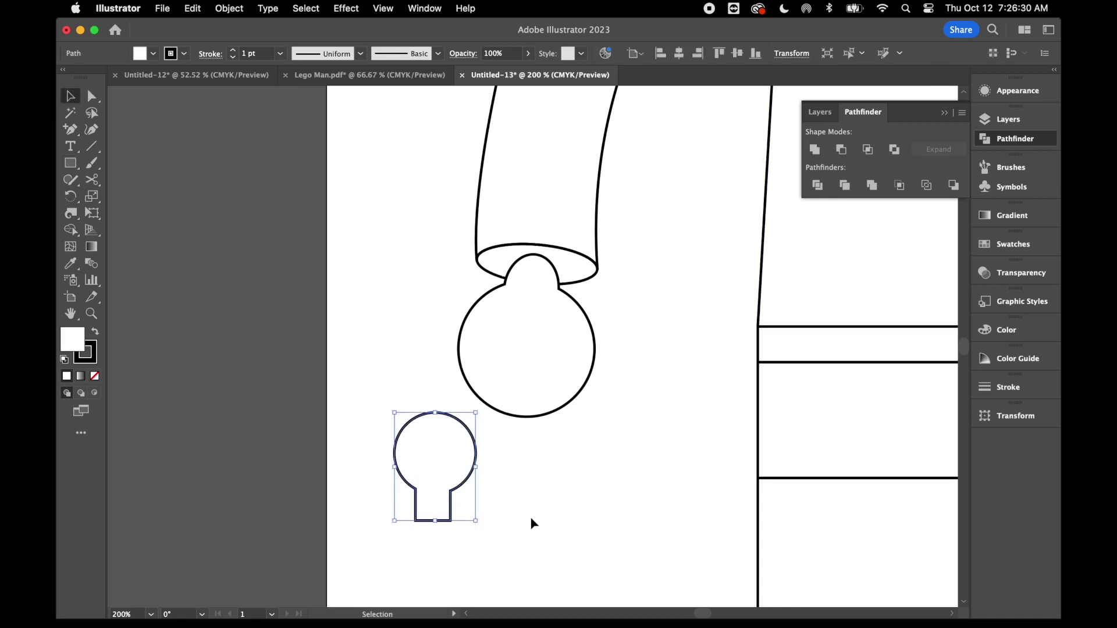
Move the keyhole shape inside the hand circle so its stem crosses the lower edge, and rotate it slightly clockwise.
{"action": "left_click", "coordinate": [531, 516]}
{"action": "left_click_drag", "start_coordinate": [423, 467], "coordinate": [510, 370]}
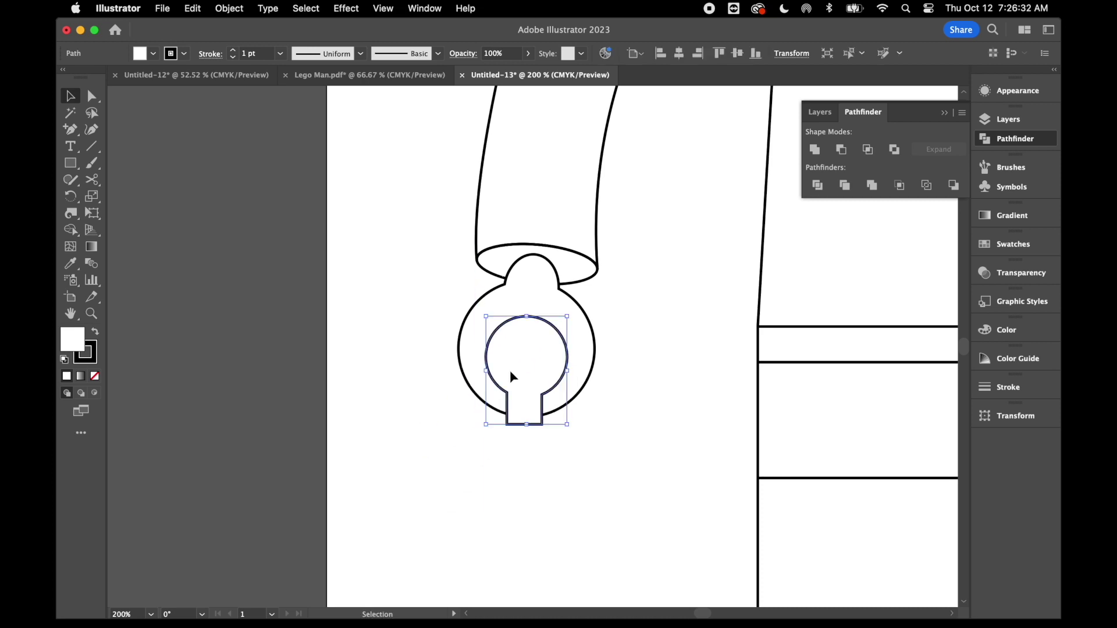
{"action": "left_click_drag", "start_coordinate": [573, 429], "coordinate": [568, 432]}
{"action": "left_click_drag", "start_coordinate": [543, 365], "coordinate": [542, 366]}
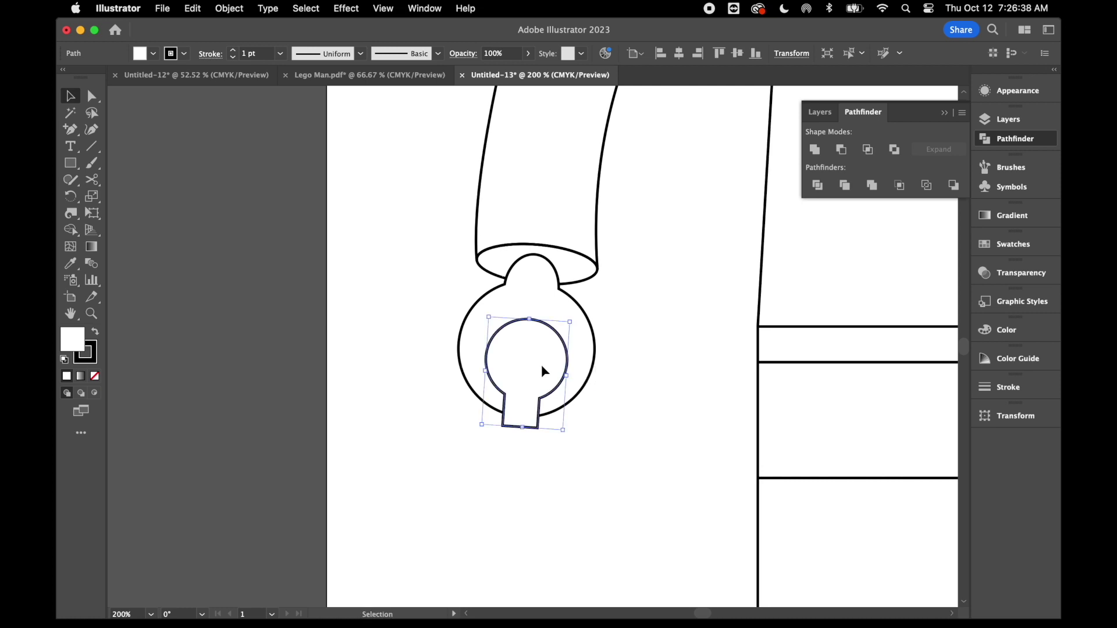
Divide the hand and keyhole shapes where they overlap and ungroup the resulting pieces.
{"action": "left_click", "coordinate": [582, 390], "text": "shift"}
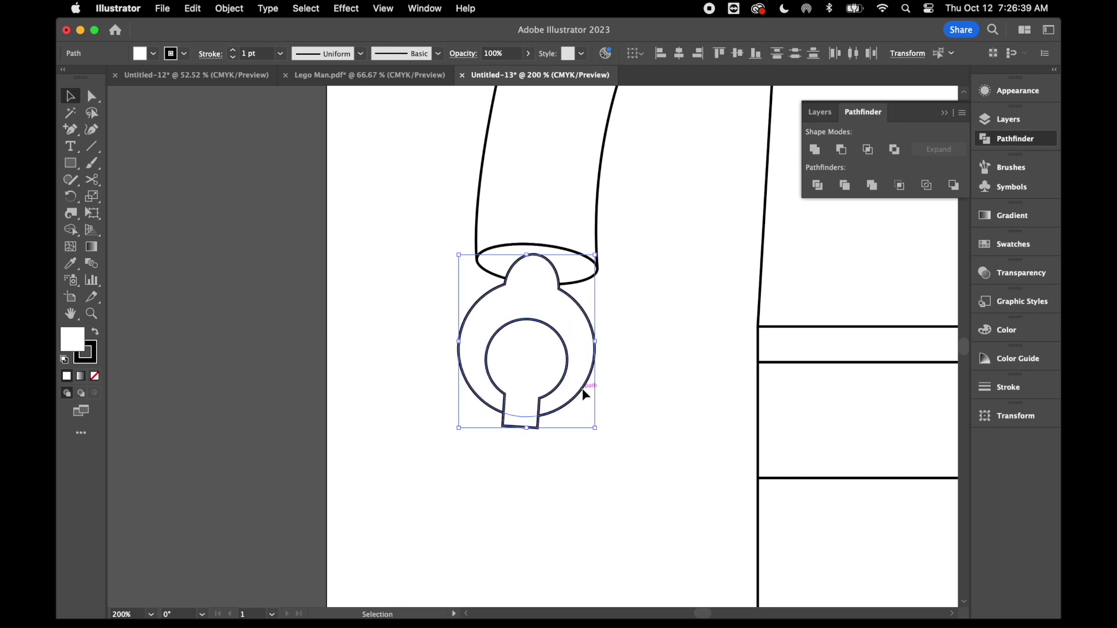
{"action": "left_click", "coordinate": [818, 187]}
{"action": "left_click", "coordinate": [708, 331]}
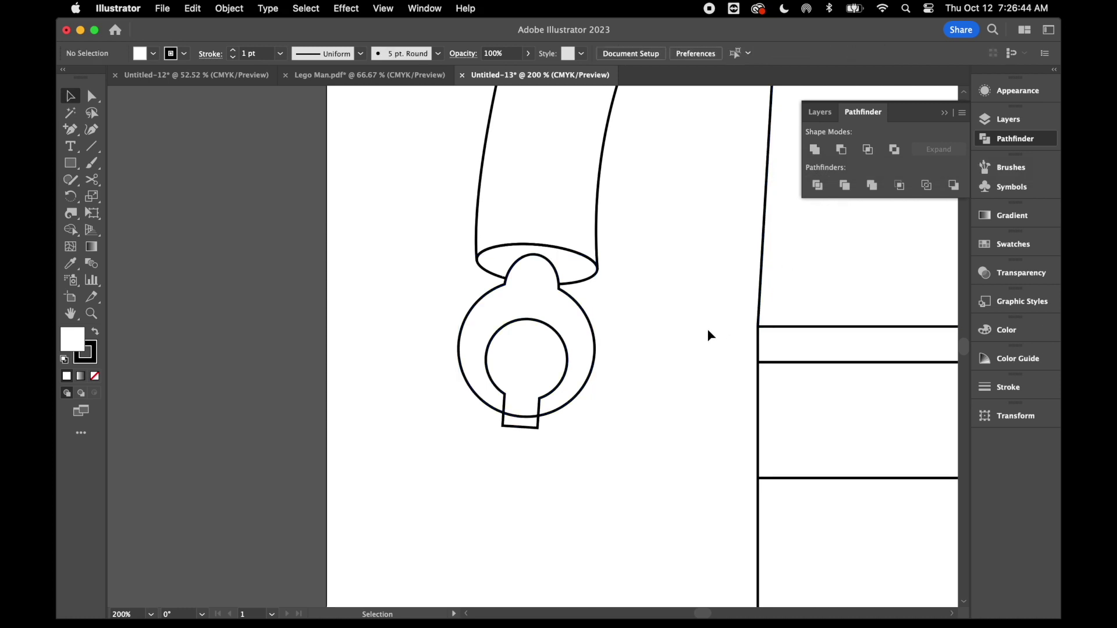
{"action": "right_click", "coordinate": [708, 331]}
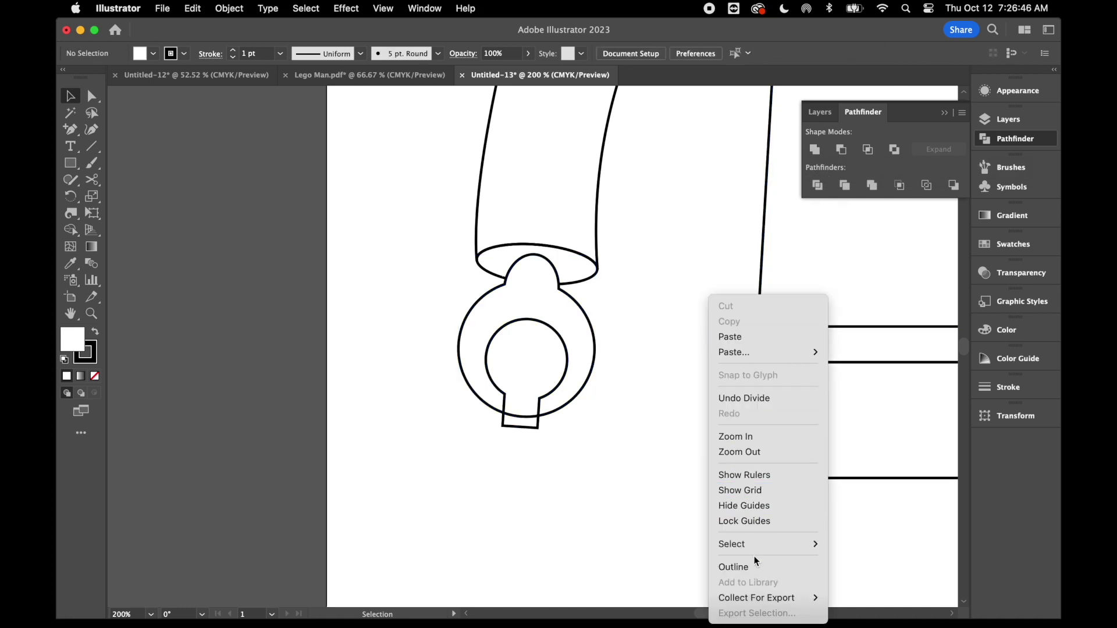
{"action": "left_click", "coordinate": [654, 387]}
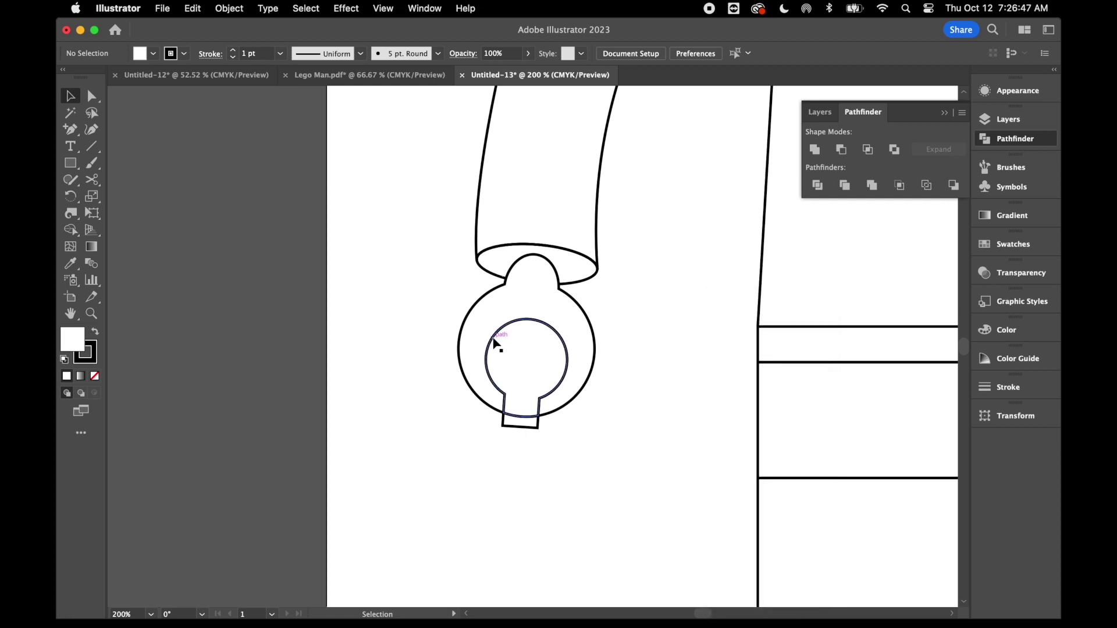
{"action": "left_click", "coordinate": [535, 351]}
{"action": "right_click", "coordinate": [618, 382]}
{"action": "left_click", "coordinate": [679, 467]}
{"action": "left_click", "coordinate": [654, 374]}
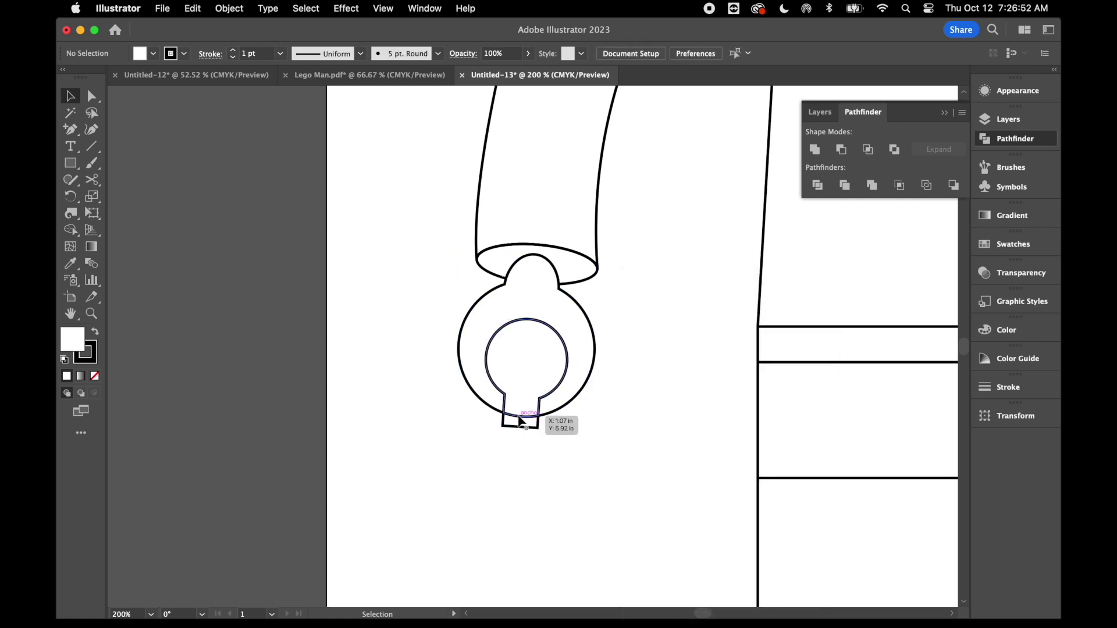
Delete the stem piece below the hand and the keyhole piece inside it, leaving an open C-shaped hand.
{"action": "left_click", "coordinate": [522, 428]}
{"action": "key", "text": "Delete"}
{"action": "left_click", "coordinate": [527, 382]}
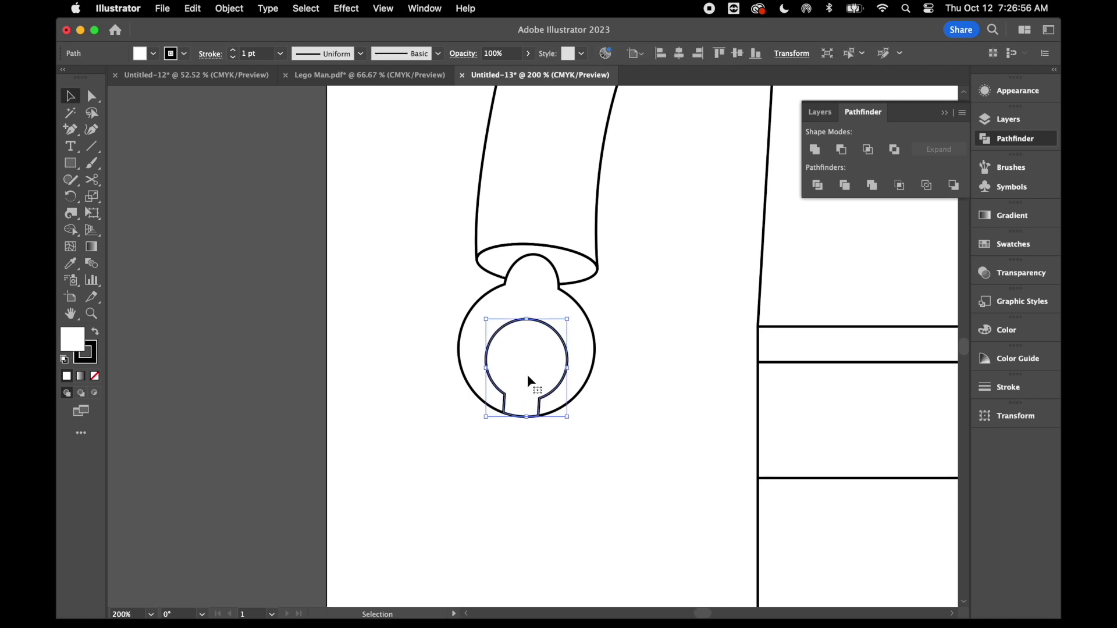
{"action": "key", "text": "super+shift+a"}
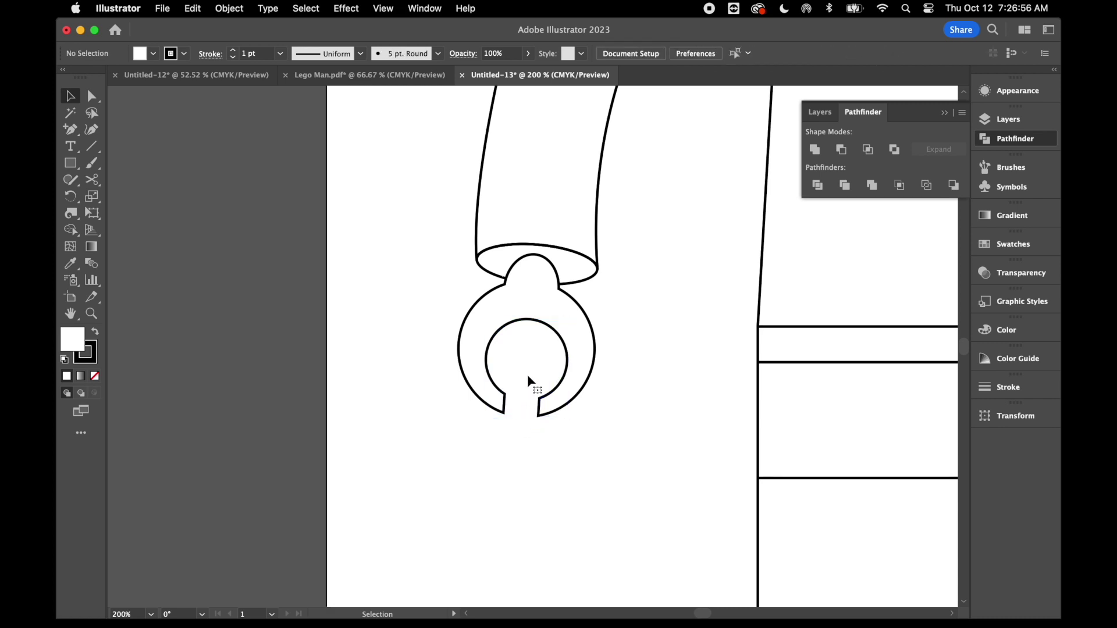
Draw a circle inside the hand's round opening and stretch it slightly toward the left edge of the opening.
{"action": "left_click", "coordinate": [71, 164]}
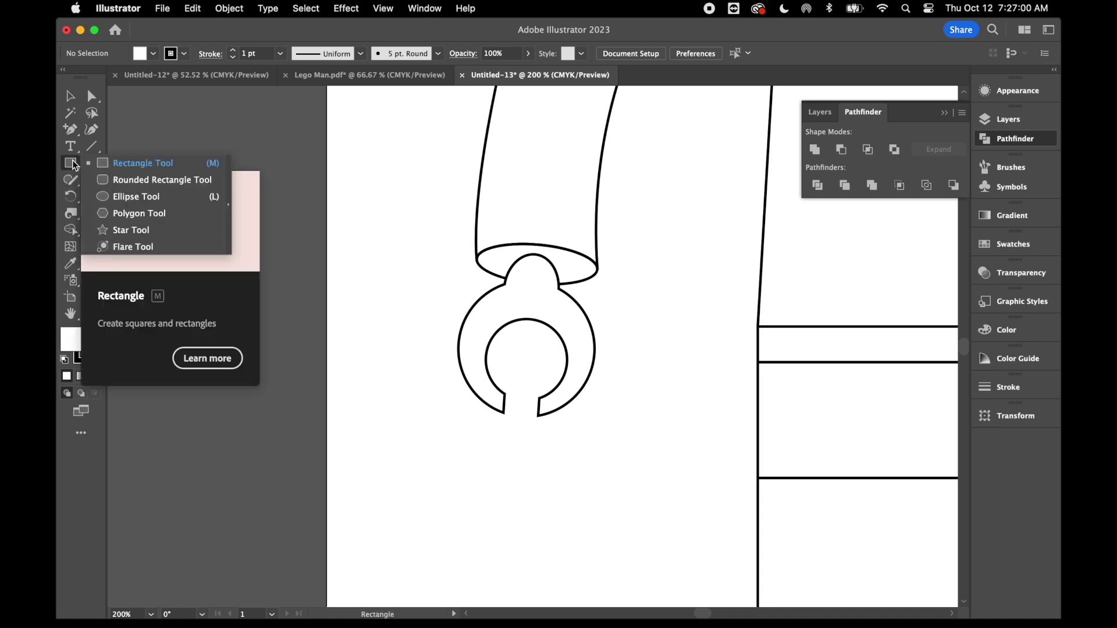
{"action": "left_click", "coordinate": [139, 200]}
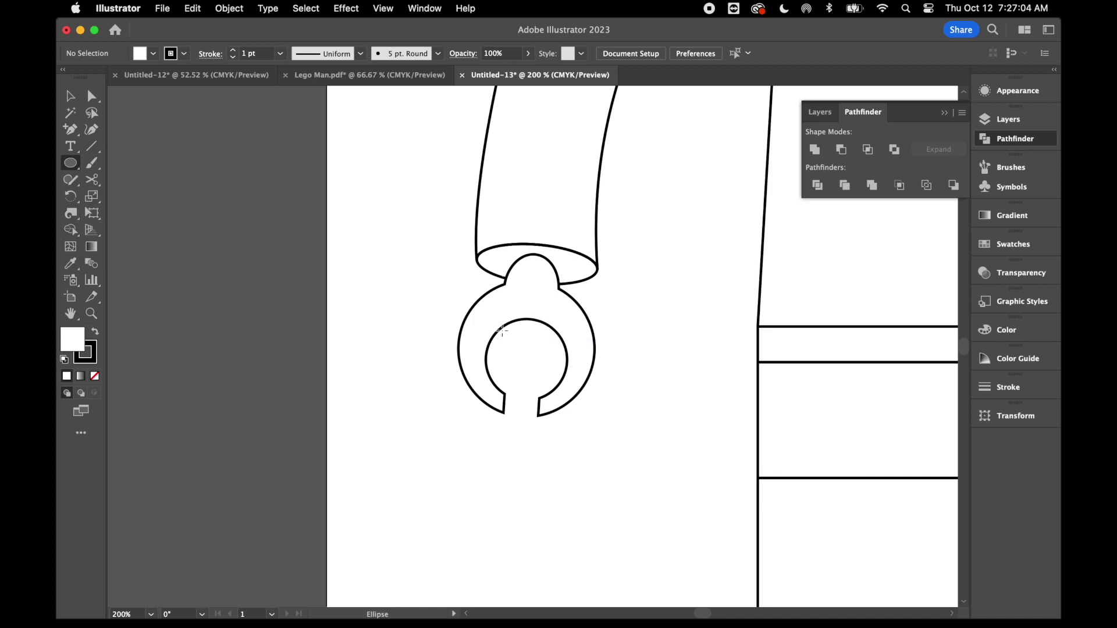
{"action": "left_click_drag", "start_coordinate": [489, 341], "coordinate": [562, 368]}
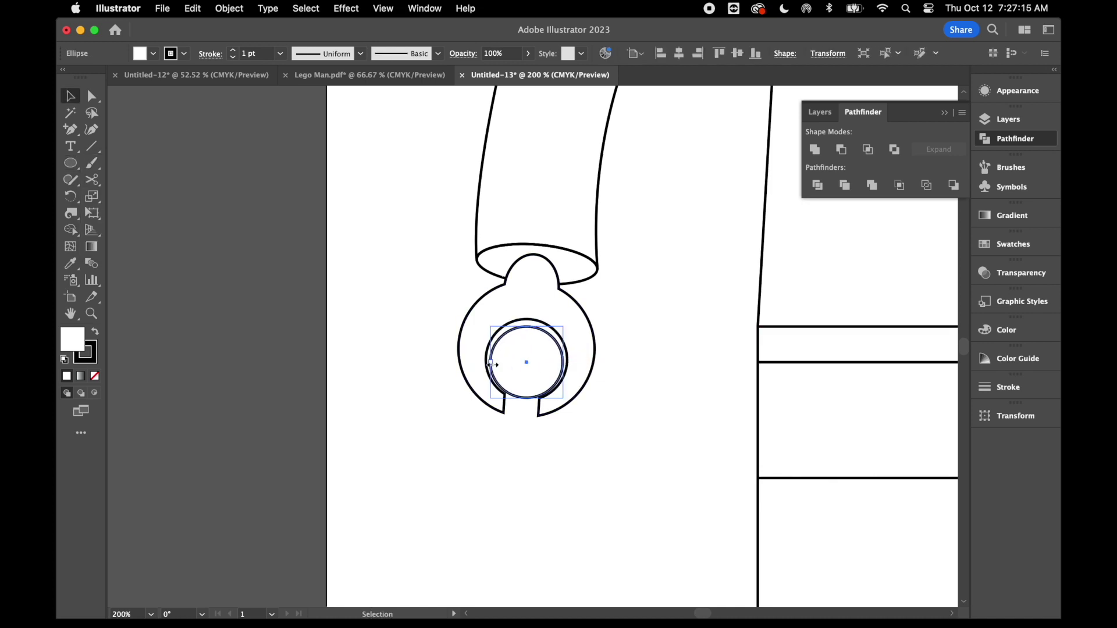
{"action": "left_click_drag", "start_coordinate": [495, 366], "coordinate": [491, 366]}
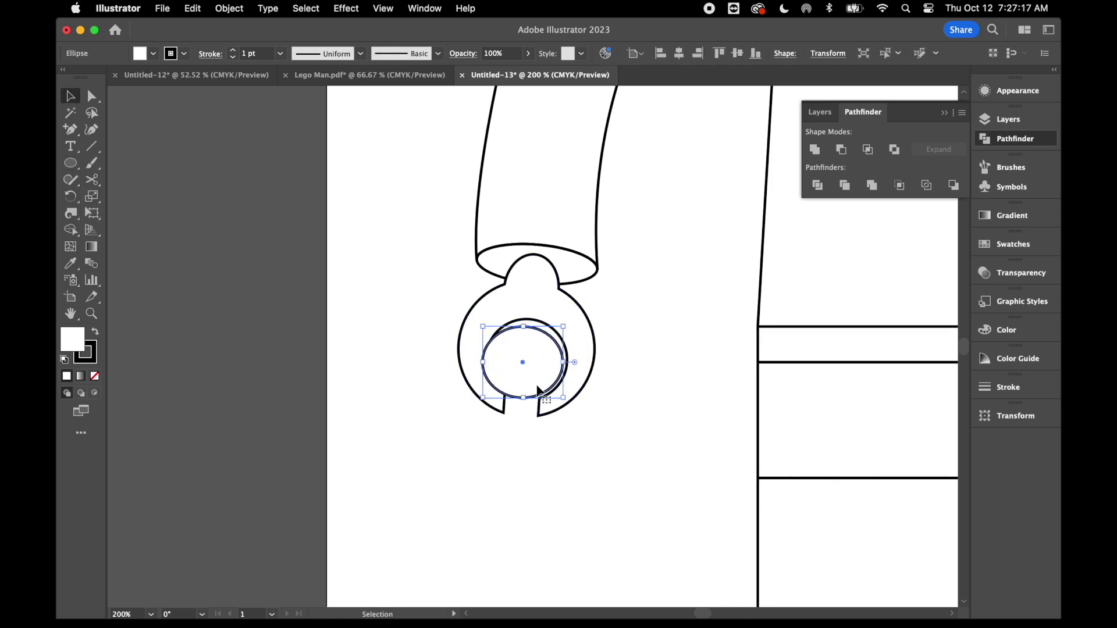
Fit the ellipse's sides to the width of the hand's opening and flatten it from above and below.
{"action": "key", "text": "super+equal"}
{"action": "key", "text": "super+equal"}
{"action": "key", "text": "super+equal"}
{"action": "key", "text": "super+equal"}
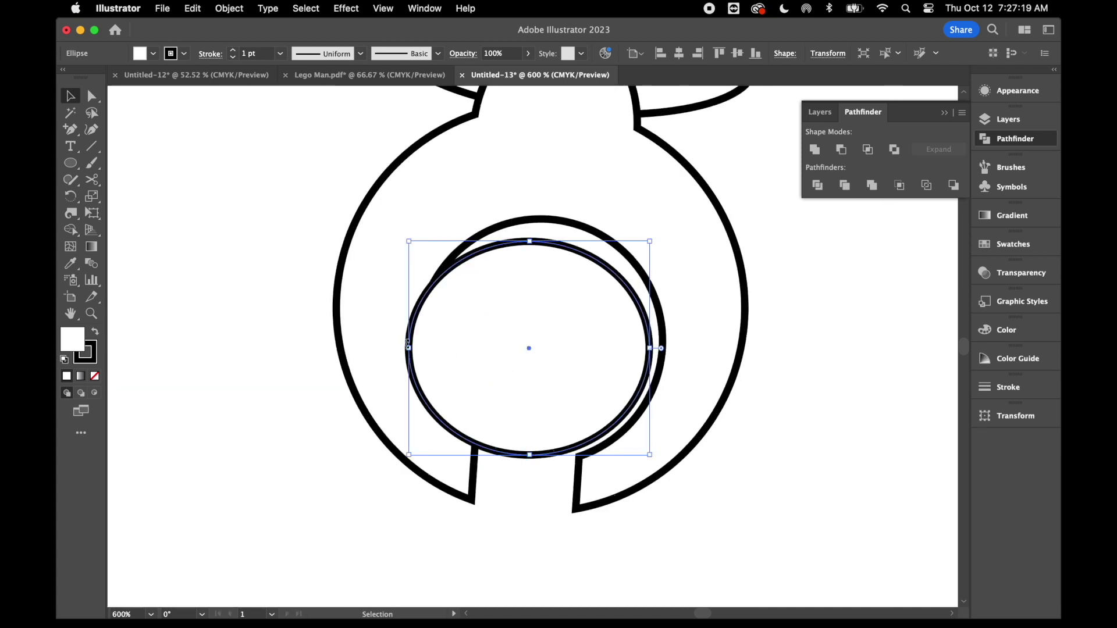
{"action": "left_click_drag", "start_coordinate": [413, 350], "coordinate": [419, 354]}
{"action": "left_click_drag", "start_coordinate": [650, 348], "coordinate": [663, 348]}
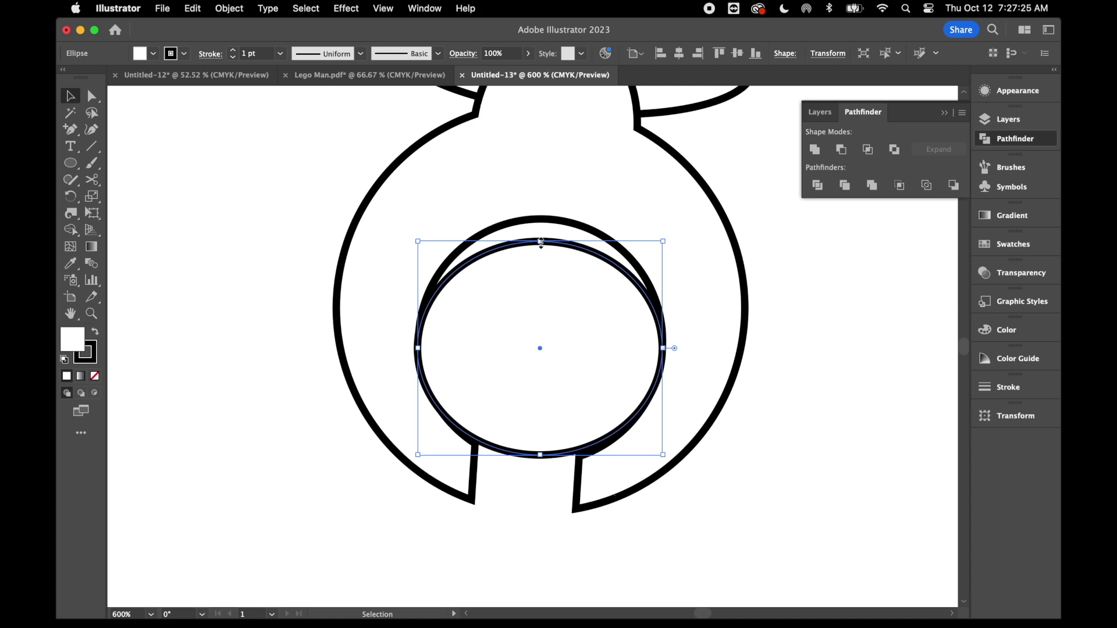
{"action": "left_click_drag", "start_coordinate": [540, 242], "coordinate": [544, 270]}
{"action": "left_click_drag", "start_coordinate": [541, 455], "coordinate": [544, 395]}
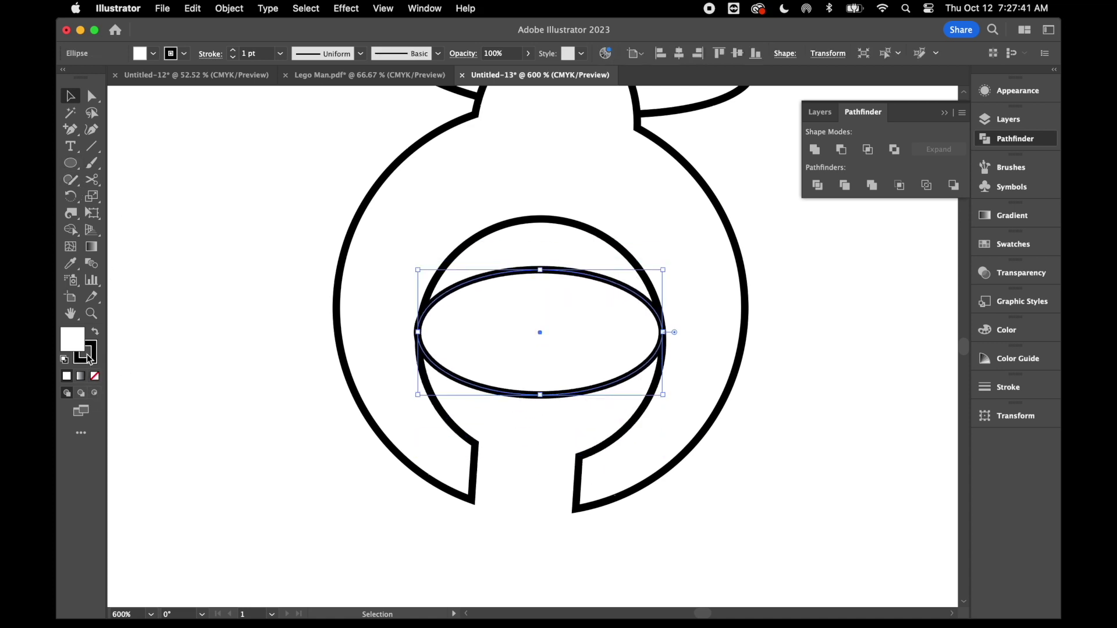
Remove the ellipse's fill, cut it at its two side anchor points with Scissors, and delete the lower half.
{"action": "left_click", "coordinate": [95, 376]}
{"action": "left_click", "coordinate": [93, 180]}
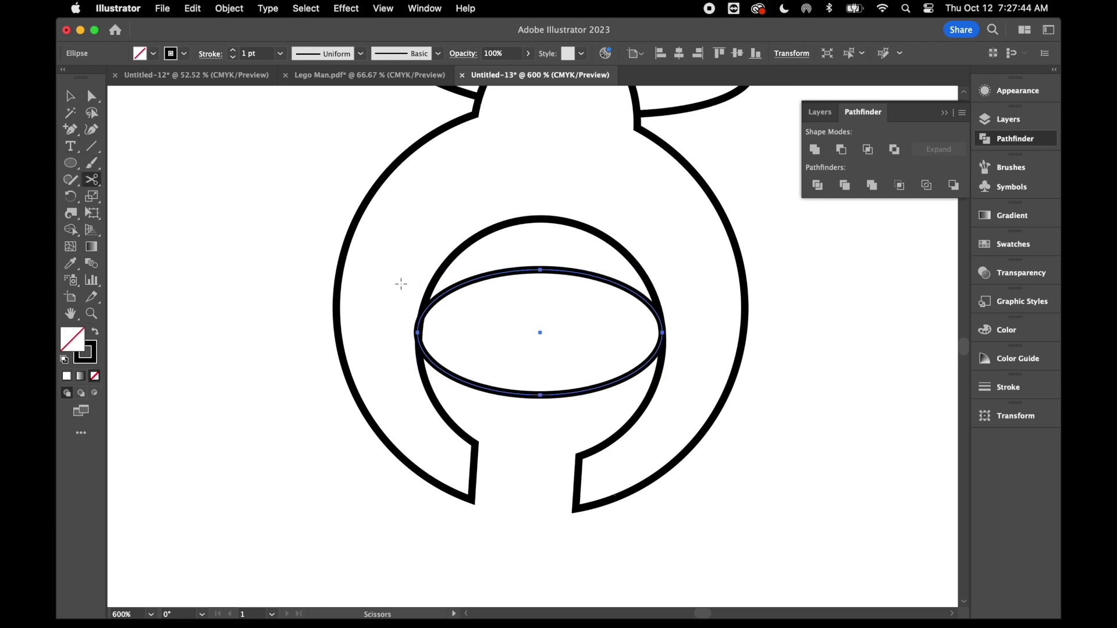
{"action": "left_click", "coordinate": [418, 332]}
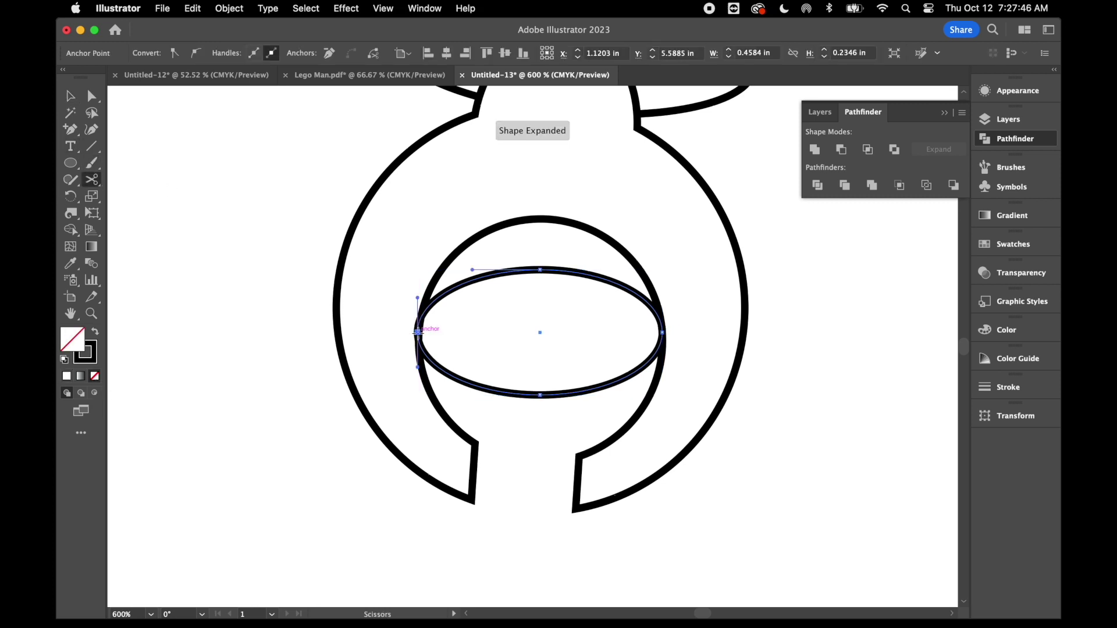
{"action": "left_click", "coordinate": [662, 331]}
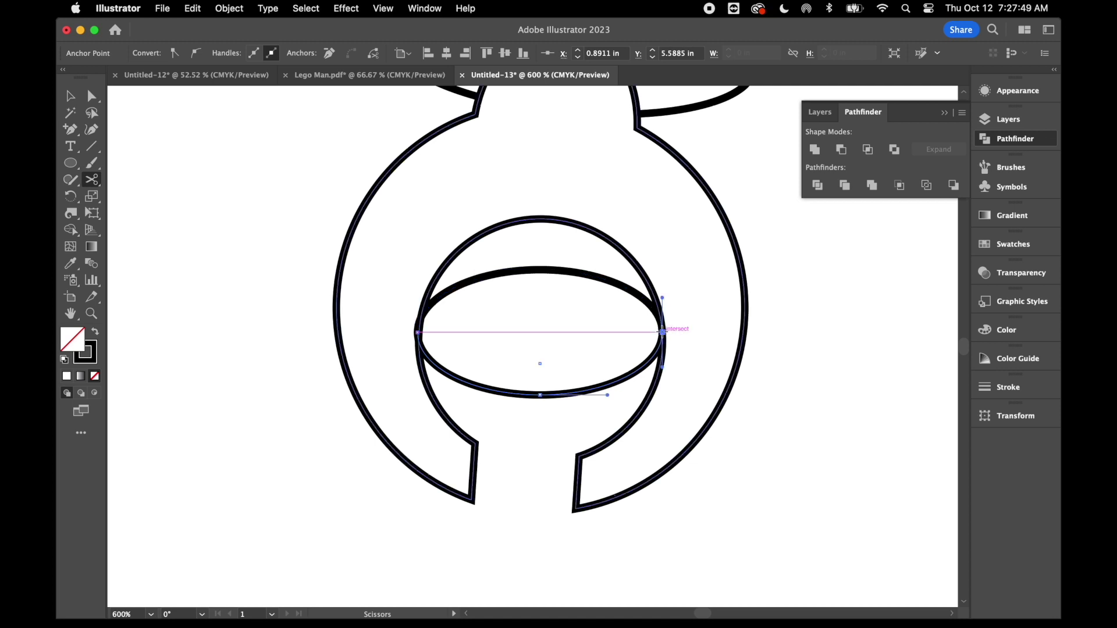
{"action": "mouse_move", "coordinate": [98, 187]}
{"action": "left_mouse_down"}
{"action": "mouse_move", "coordinate": [147, 186]}
{"action": "mouse_move", "coordinate": [132, 184]}
{"action": "left_mouse_up"}
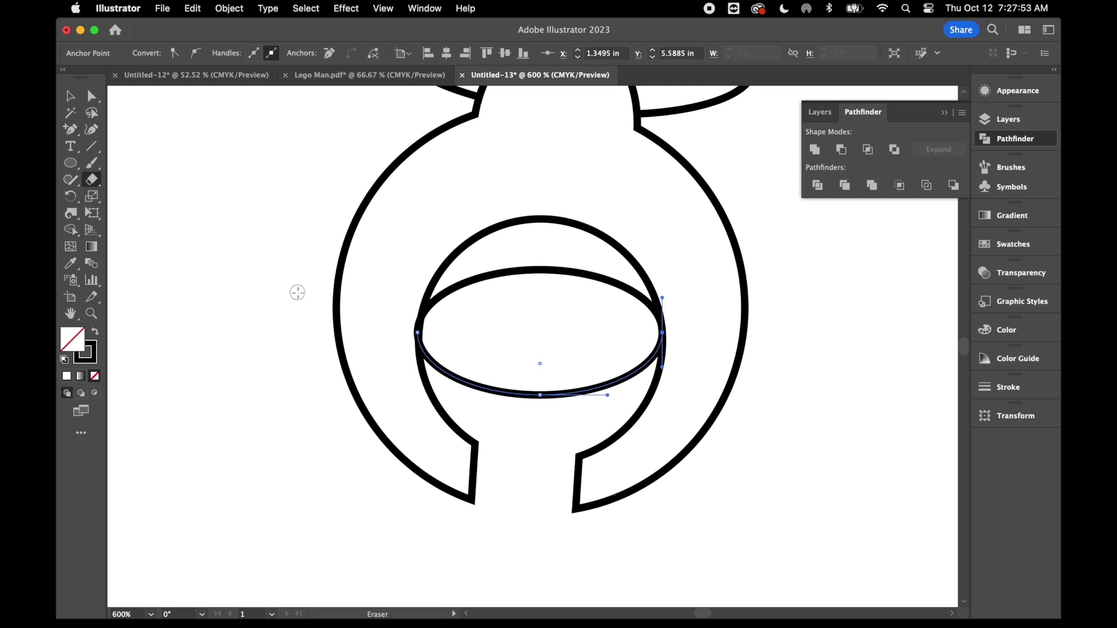
{"action": "key", "text": "BackSpace"}
{"action": "key", "text": "BackSpace"}
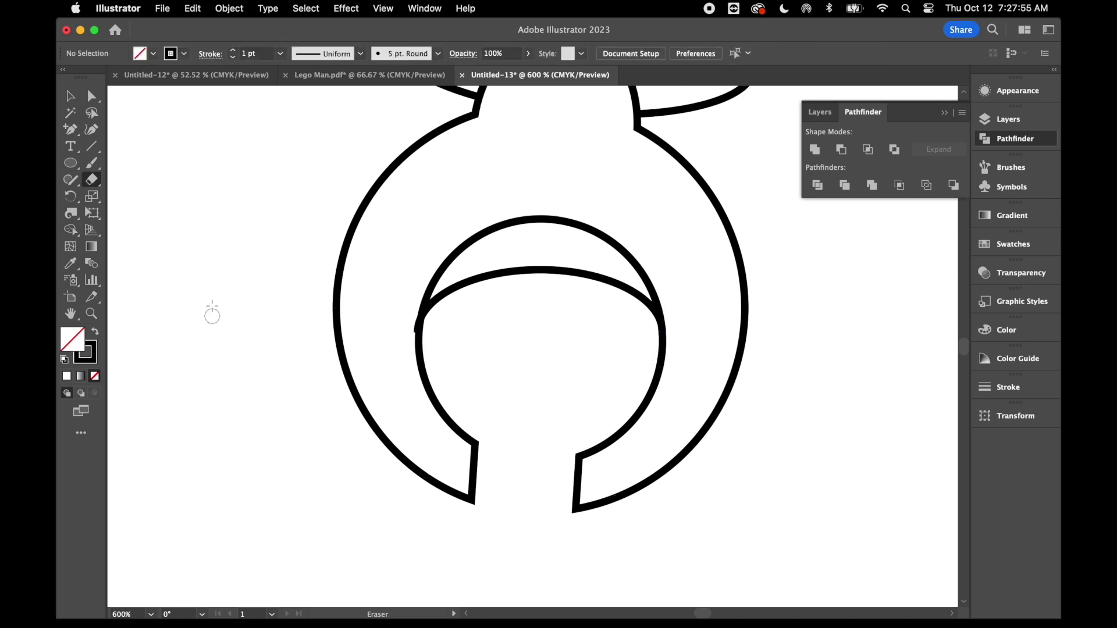
{"action": "left_click", "coordinate": [70, 98]}
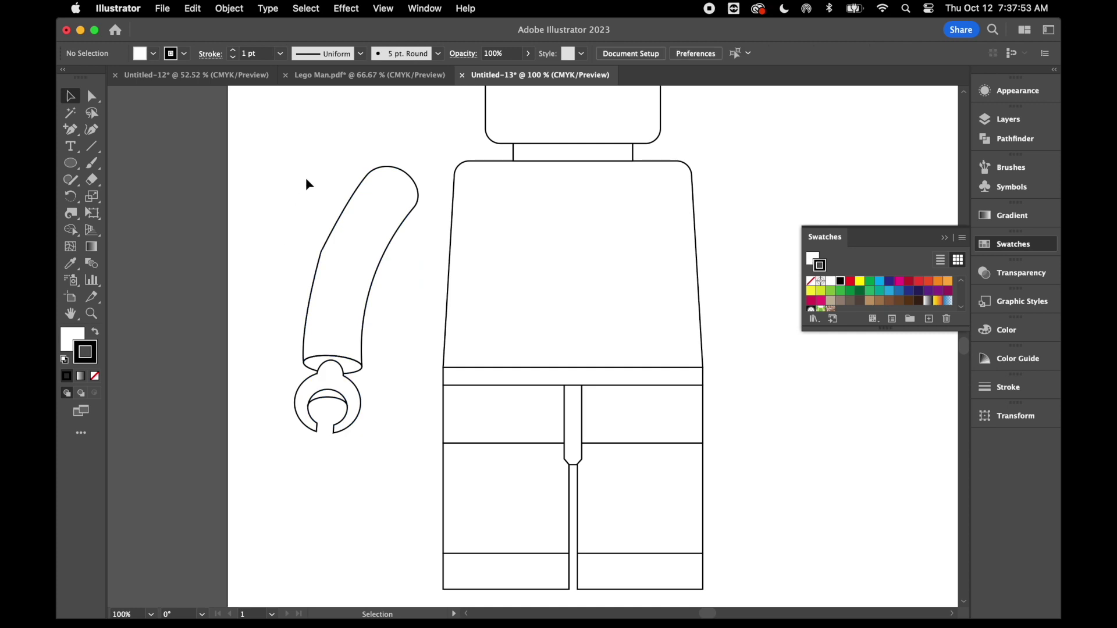
Move the grouped arm and hand onto the torso's left shoulder and nudge it slightly outward.
{"action": "left_click_drag", "start_coordinate": [307, 179], "coordinate": [364, 472]}
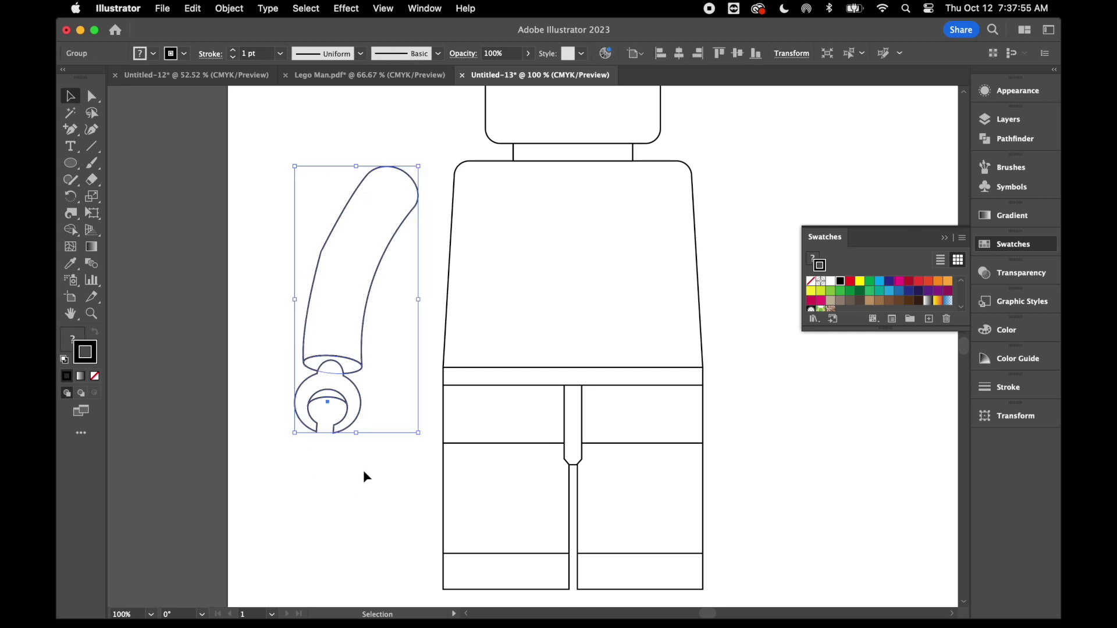
{"action": "left_click", "coordinate": [228, 8]}
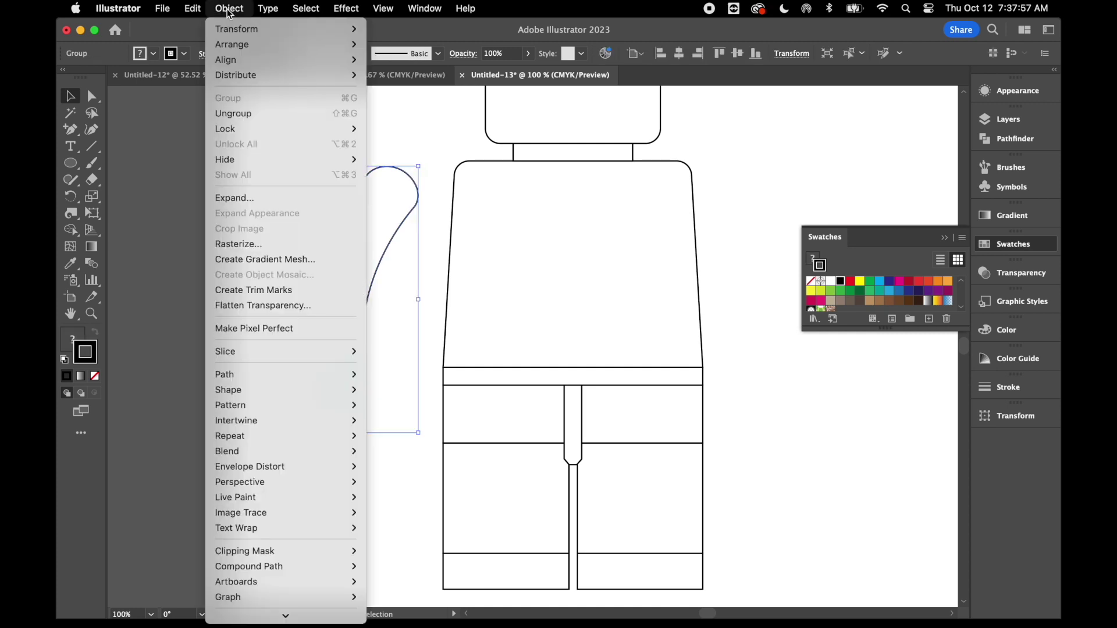
{"action": "left_click", "coordinate": [415, 126]}
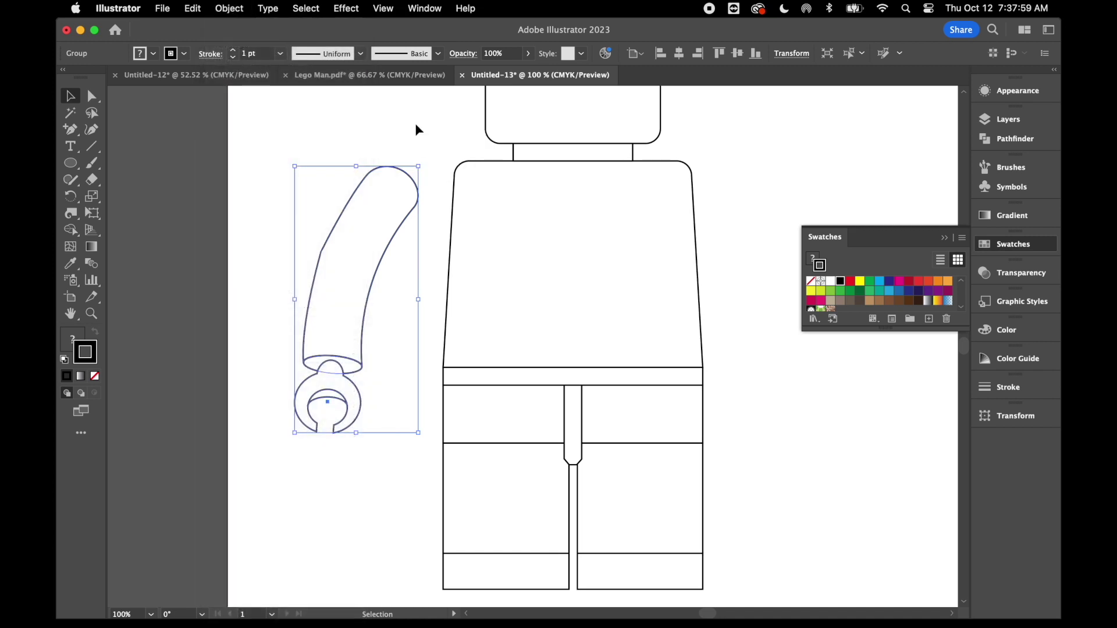
{"action": "right_click", "coordinate": [414, 123]}
{"action": "left_click", "coordinate": [402, 116]}
{"action": "left_click", "coordinate": [349, 143]}
{"action": "left_click_drag", "start_coordinate": [357, 190], "coordinate": [434, 189]}
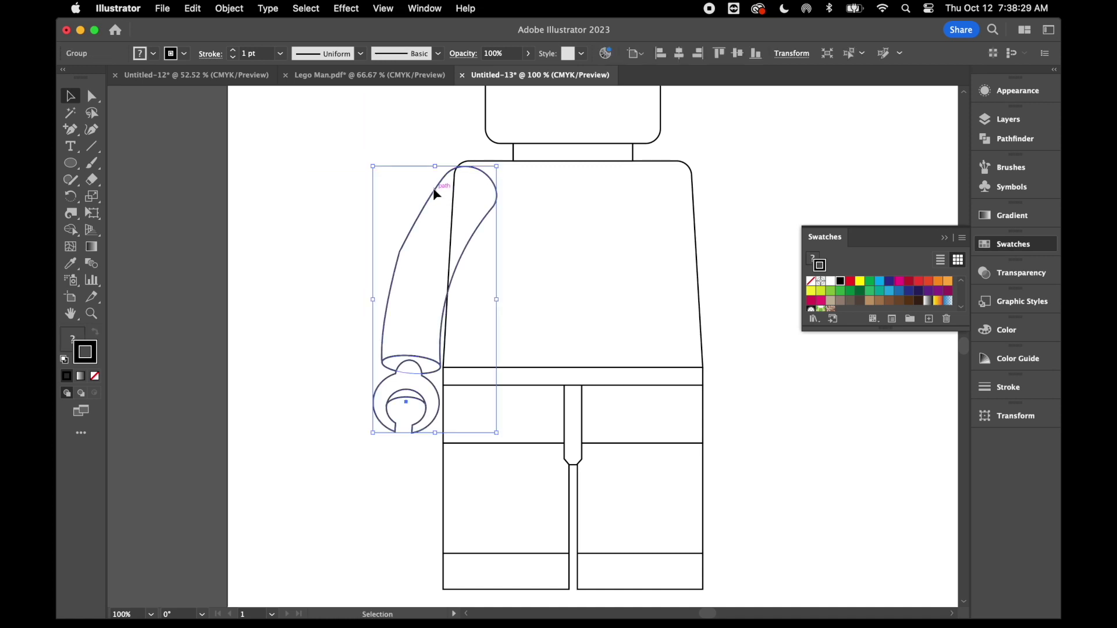
{"action": "key", "text": "Left"}
{"action": "key", "text": "Left"}
{"action": "key", "text": "Left"}
Paste a copy of the arm, reflect it across the vertical axis, and place it on the right shoulder.
{"action": "key", "text": "a"}
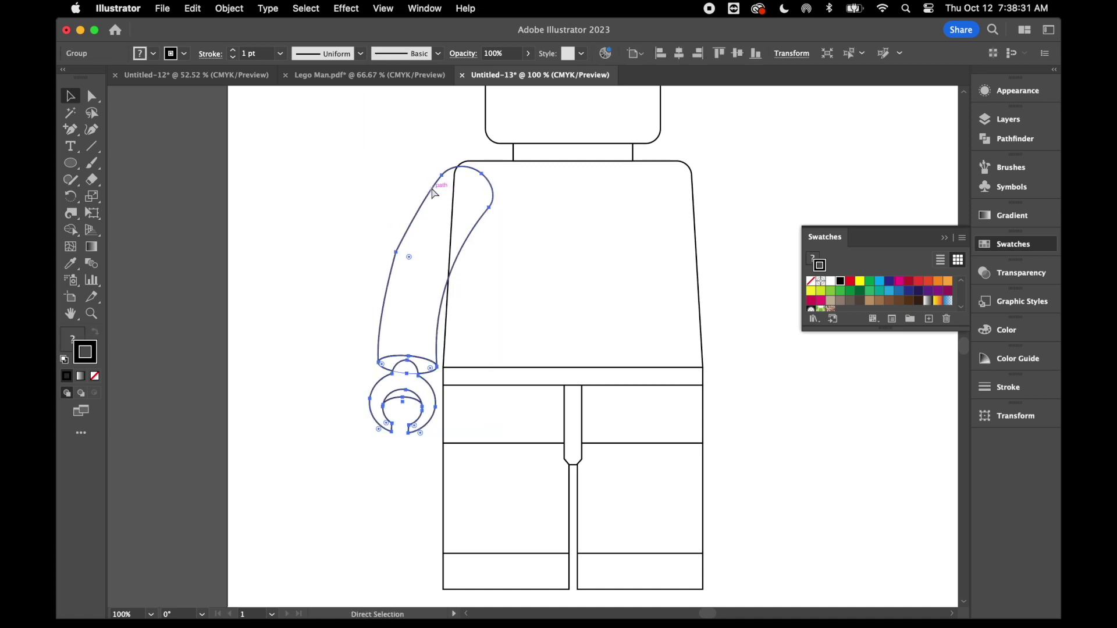
{"action": "key", "text": "v"}
{"action": "key", "text": "super+v"}
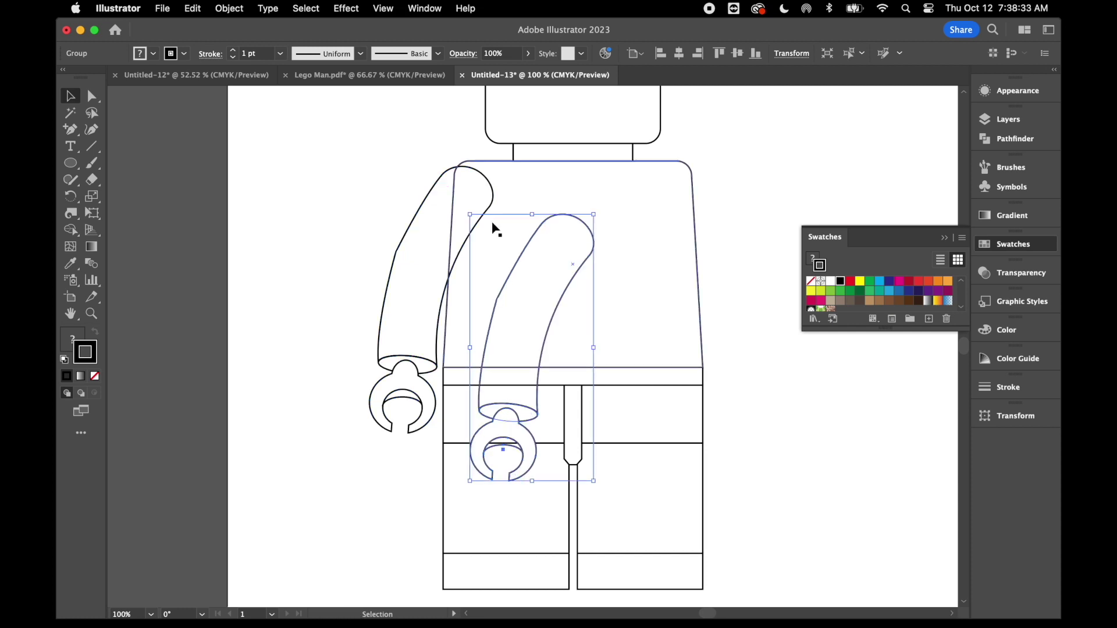
{"action": "right_click", "coordinate": [547, 271]}
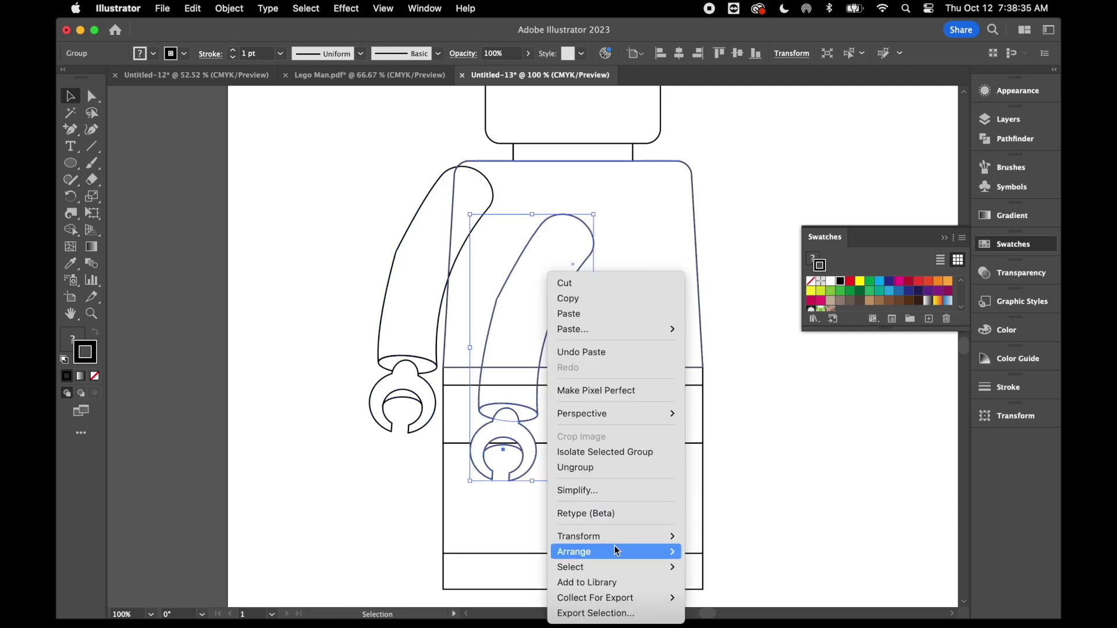
{"action": "mouse_move", "coordinate": [618, 536]}
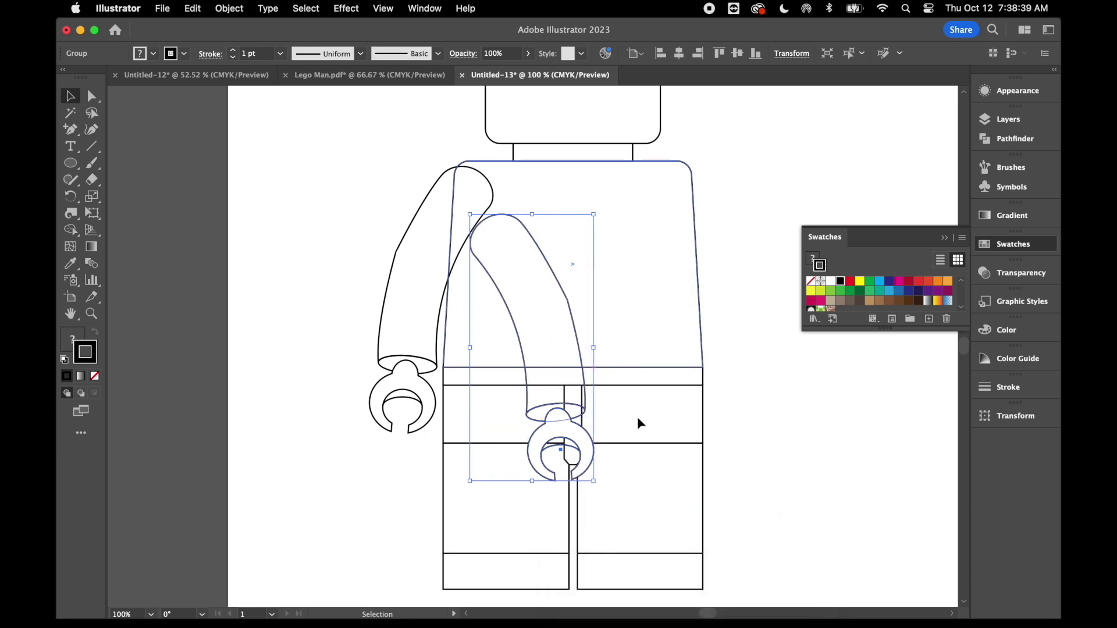
{"action": "left_click", "coordinate": [727, 543]}
{"action": "left_click", "coordinate": [958, 446]}
{"action": "left_click_drag", "start_coordinate": [573, 305], "coordinate": [747, 253]}
Select the torso and both arms with their hands, divide them with Pathfinder Divide, and ungroup the resulting pieces.
{"action": "left_click", "coordinate": [343, 228]}
{"action": "left_click_drag", "start_coordinate": [351, 200], "coordinate": [747, 195]}
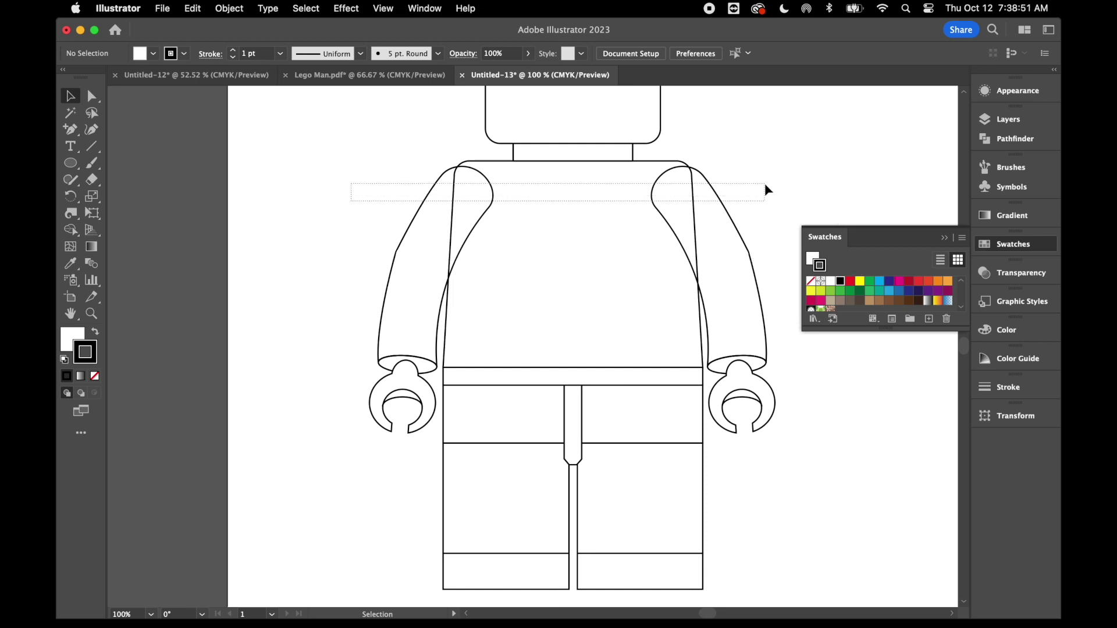
{"action": "left_click_drag", "start_coordinate": [764, 186], "coordinate": [764, 185]}
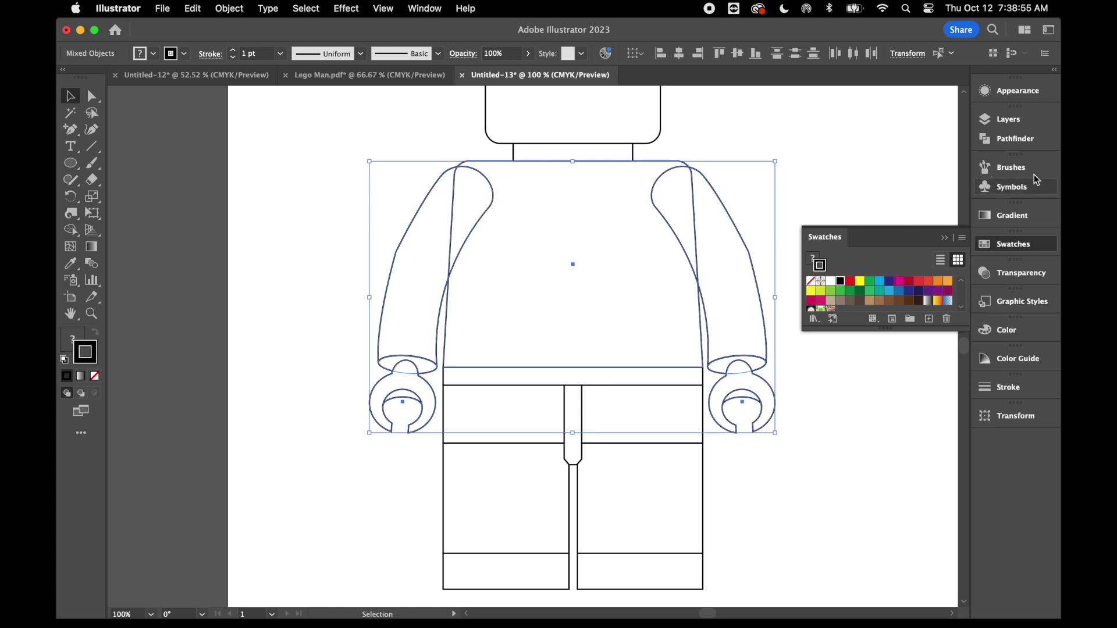
{"action": "left_click", "coordinate": [1024, 145]}
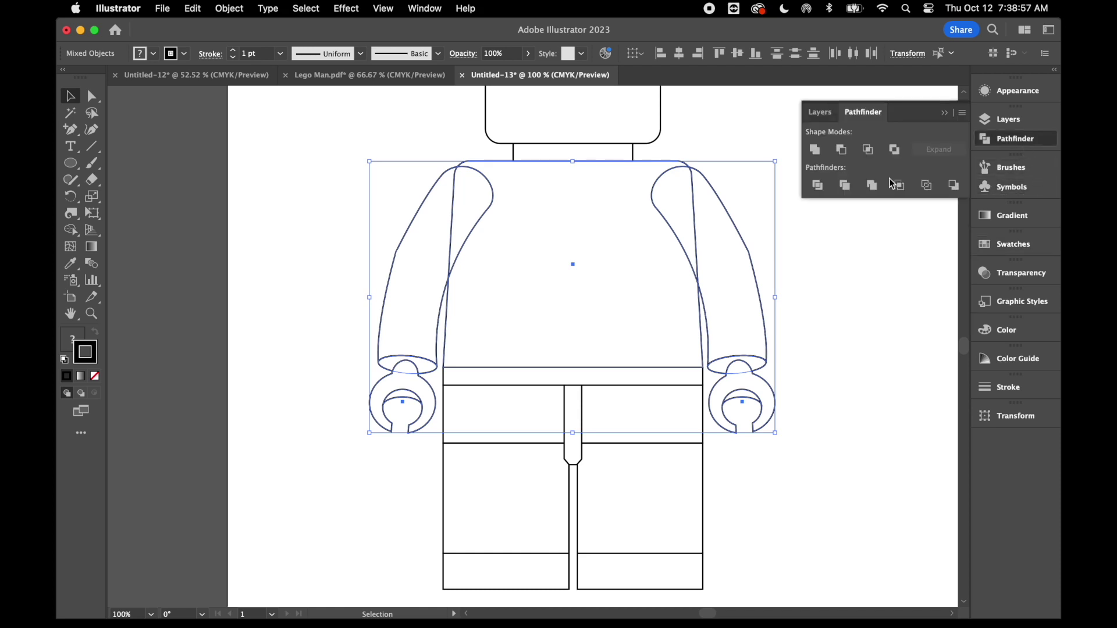
{"action": "left_click", "coordinate": [822, 188]}
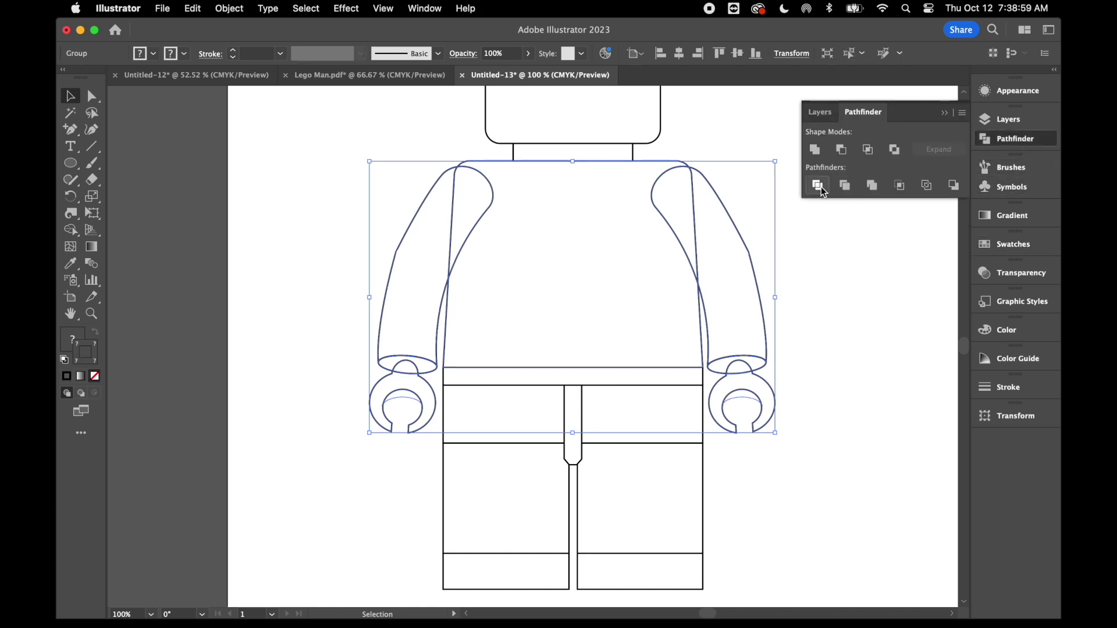
{"action": "right_click", "coordinate": [829, 257]}
{"action": "left_click", "coordinate": [875, 456]}
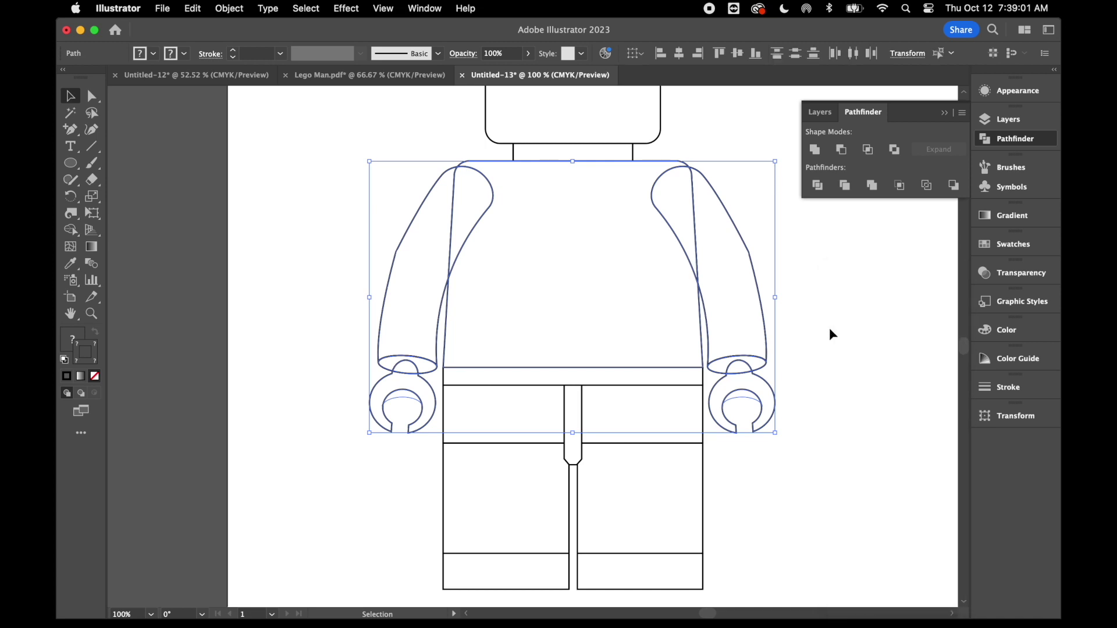
Unite the two shoulder pieces overlapping the torso with the torso shape.
{"action": "left_click", "coordinate": [829, 330]}
{"action": "left_click", "coordinate": [489, 184]}
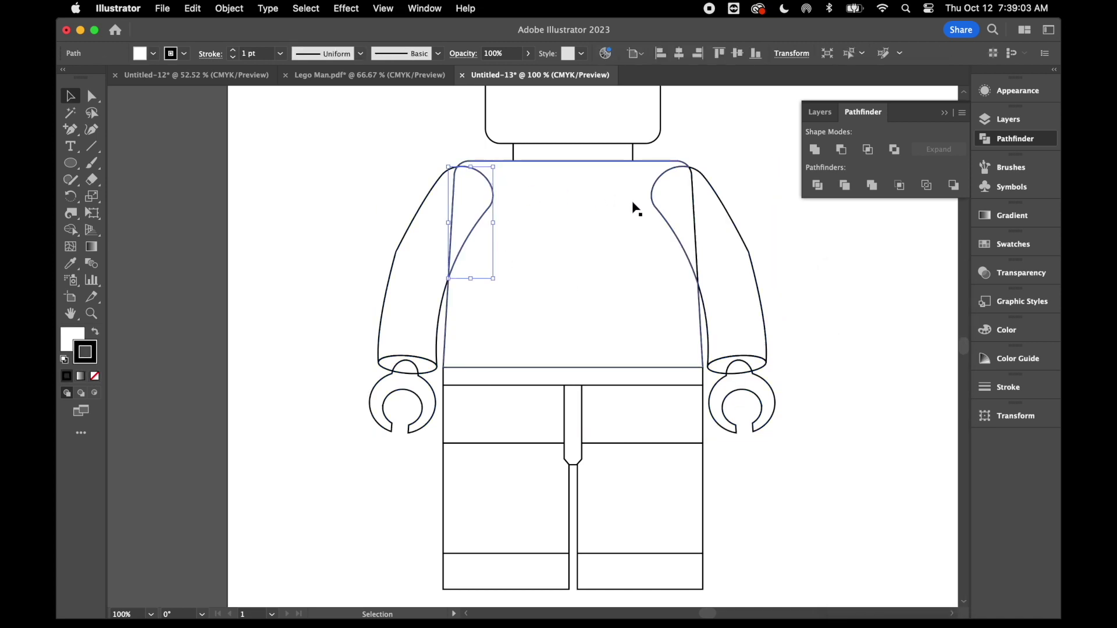
{"action": "left_click", "coordinate": [656, 209], "text": "shift"}
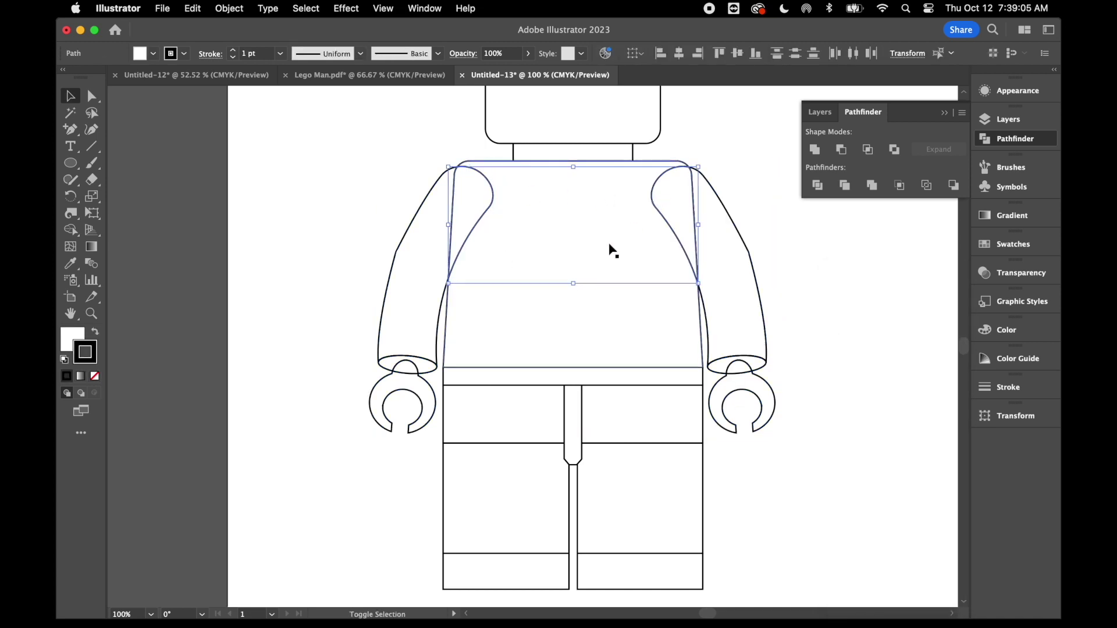
{"action": "left_click", "coordinate": [587, 163], "text": "shift"}
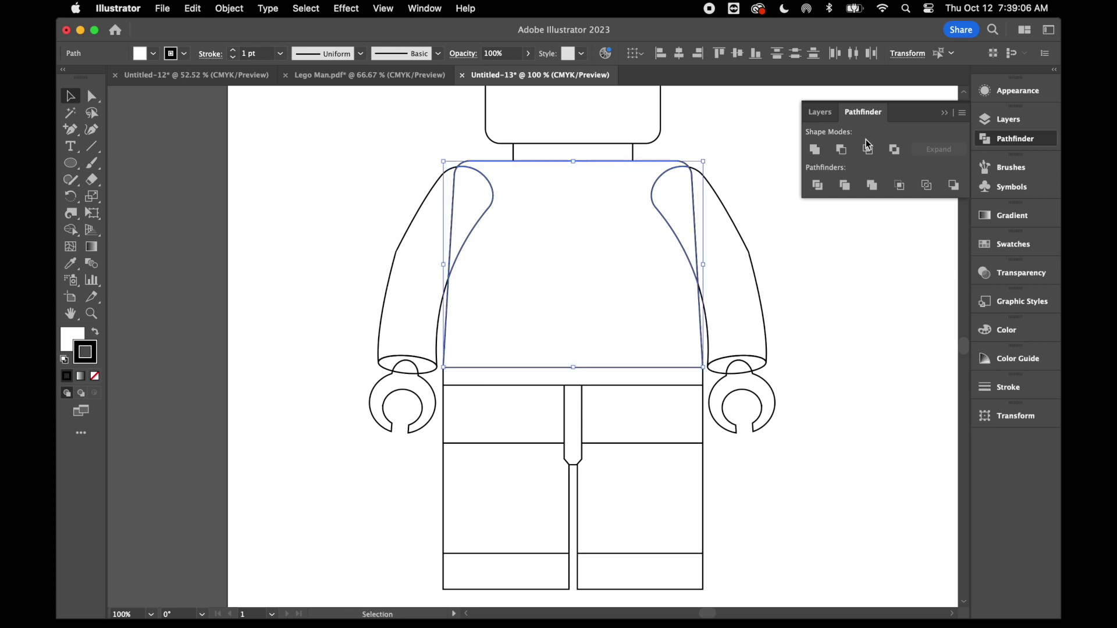
{"action": "left_click", "coordinate": [815, 151]}
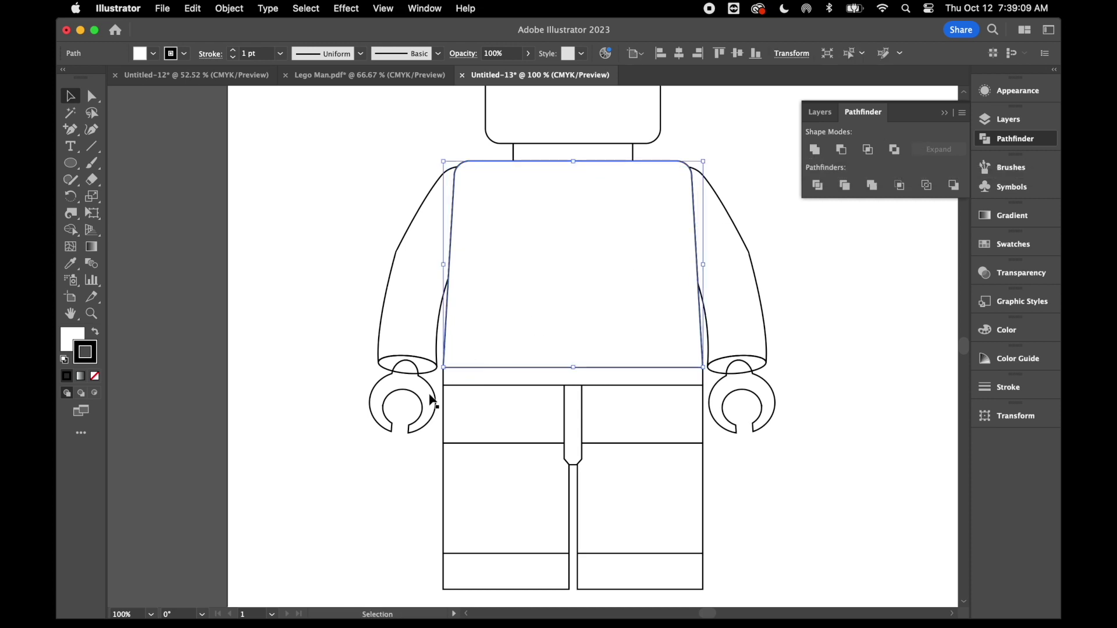
Unite each hand with the separate wrist-knob piece that overlaps the arm's cuff.
{"action": "left_click", "coordinate": [405, 369]}
{"action": "left_click", "coordinate": [406, 381], "text": "shift"}
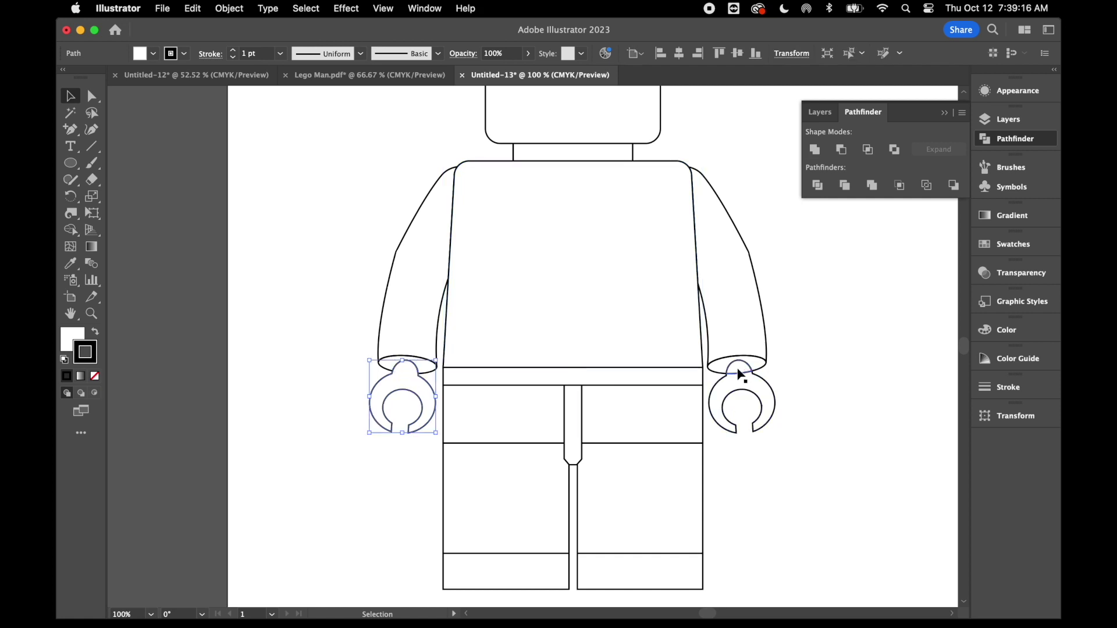
{"action": "left_click", "coordinate": [738, 369]}
{"action": "left_click", "coordinate": [766, 400], "text": "shift"}
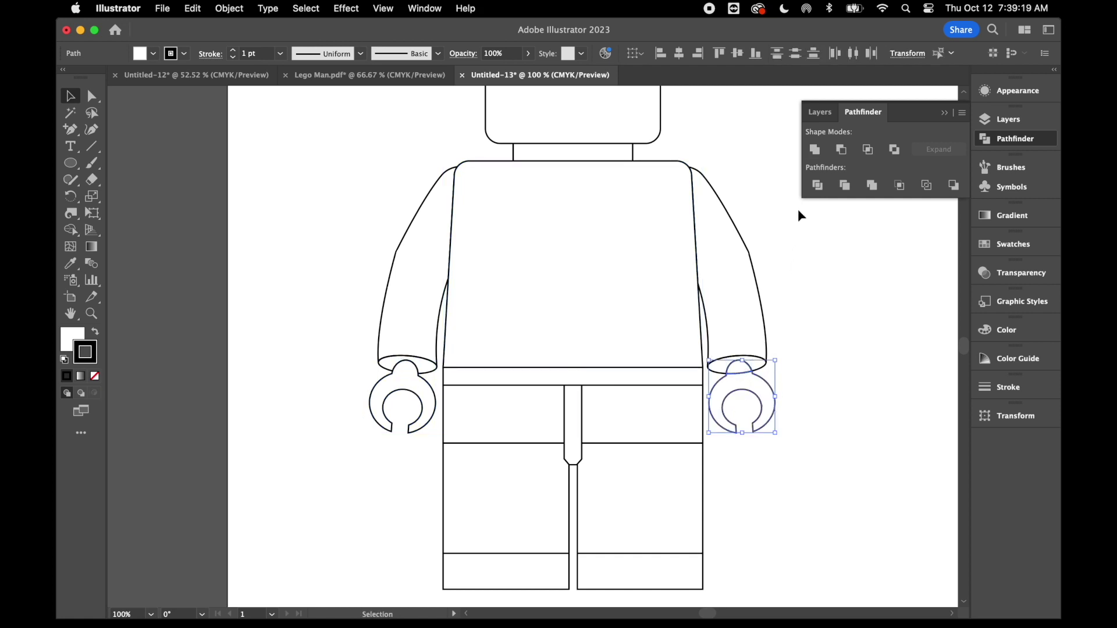
{"action": "left_click", "coordinate": [814, 150]}
{"action": "left_click", "coordinate": [838, 329]}
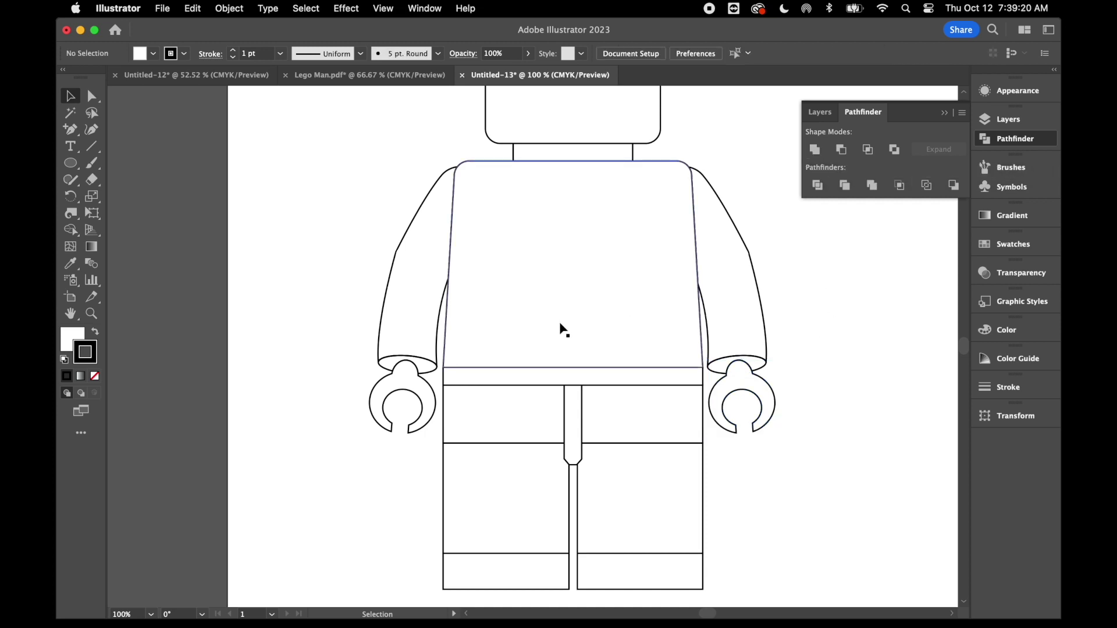
Fill all shapes of the Lego figure with yellow.
{"action": "key", "text": "super+minus"}
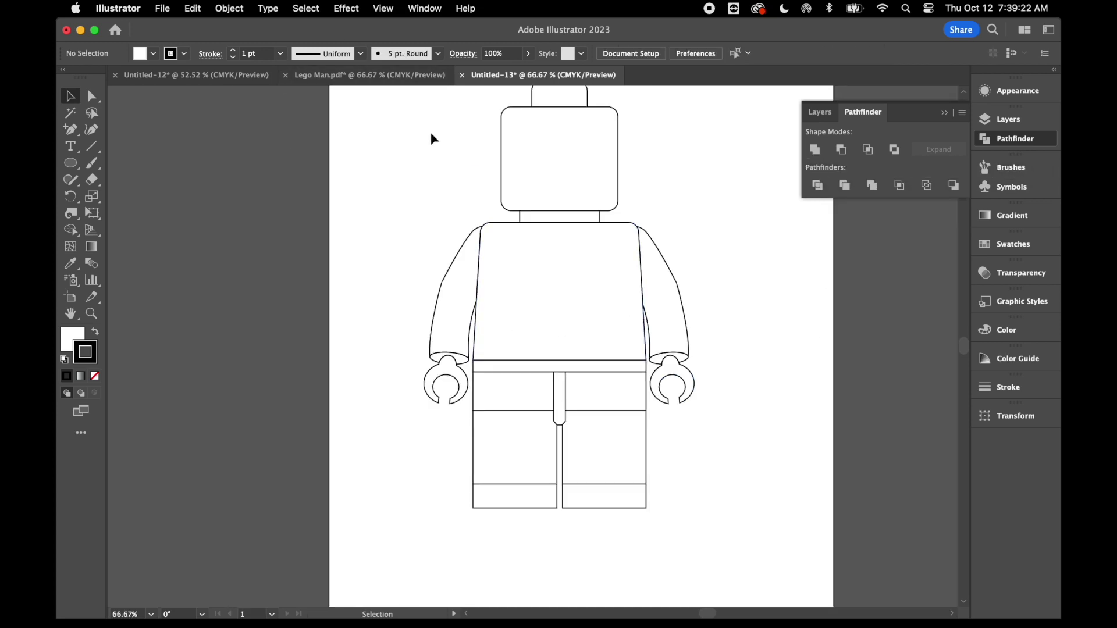
{"action": "left_click_drag", "start_coordinate": [426, 116], "coordinate": [725, 460]}
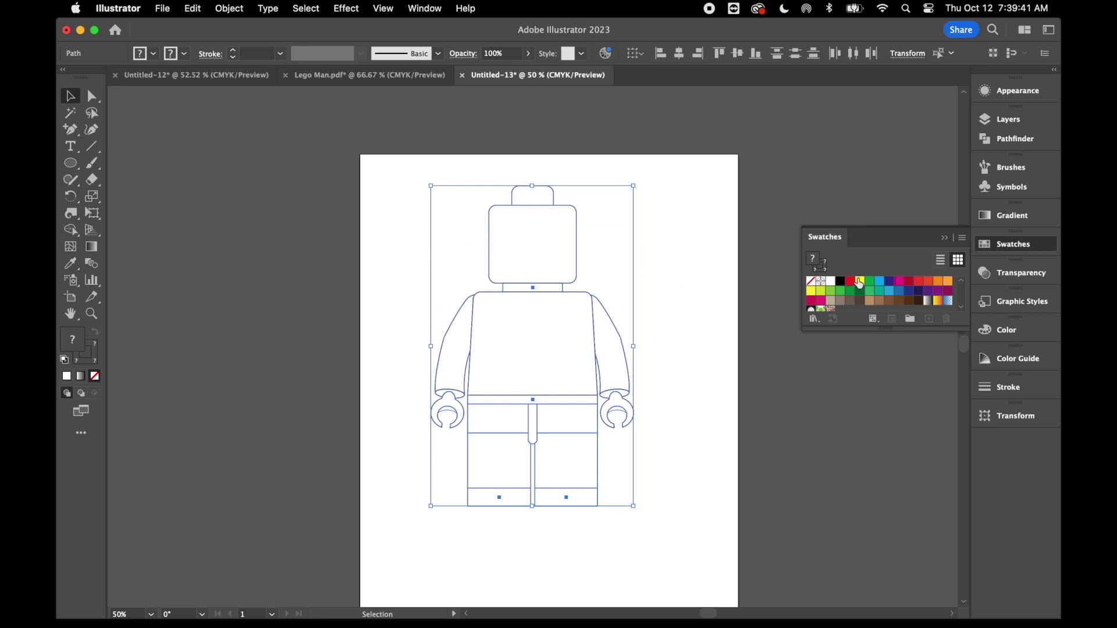
{"action": "left_click", "coordinate": [860, 284]}
{"action": "left_click", "coordinate": [719, 266]}
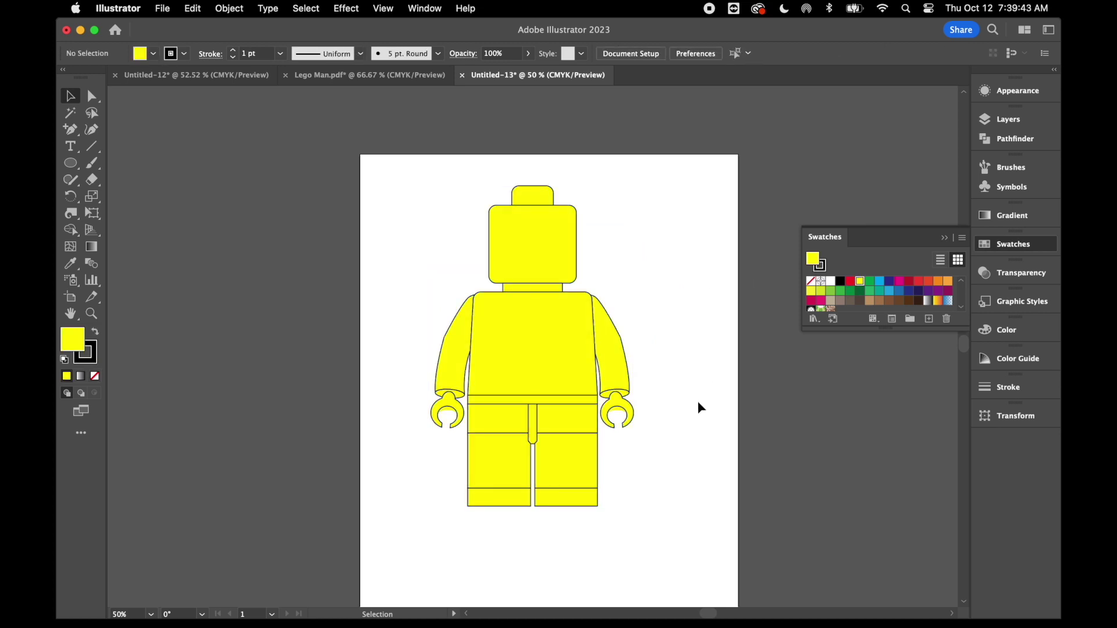
Give the crescent shapes inside both hands a black outline and show the artwork in full-screen presentation mode.
{"action": "key", "text": "super+equal"}
{"action": "key", "text": "super+equal"}
{"action": "key", "text": "super+equal"}
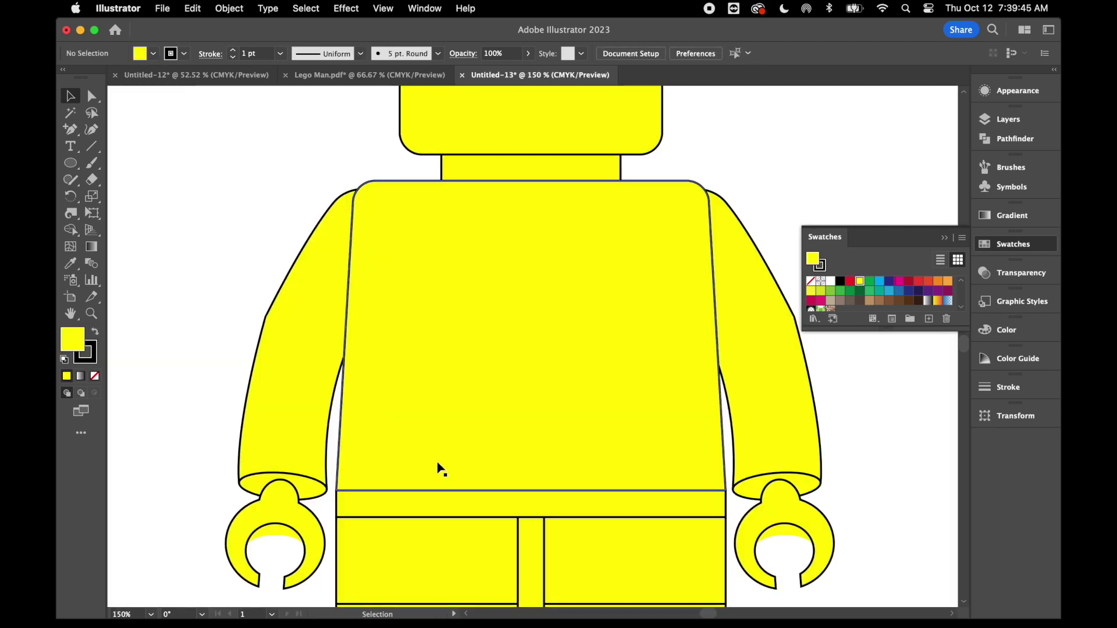
{"action": "scroll", "coordinate": [413, 471], "scroll_direction": "down", "scroll_amount": 3}
{"action": "left_click", "coordinate": [299, 390]}
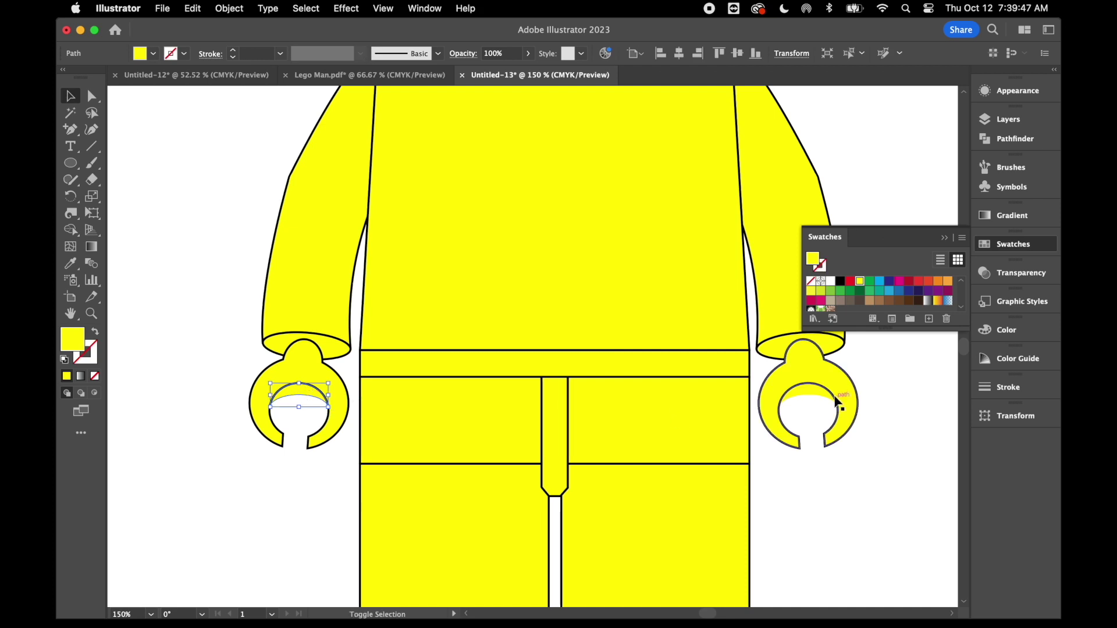
{"action": "left_click", "coordinate": [817, 399], "text": "shift"}
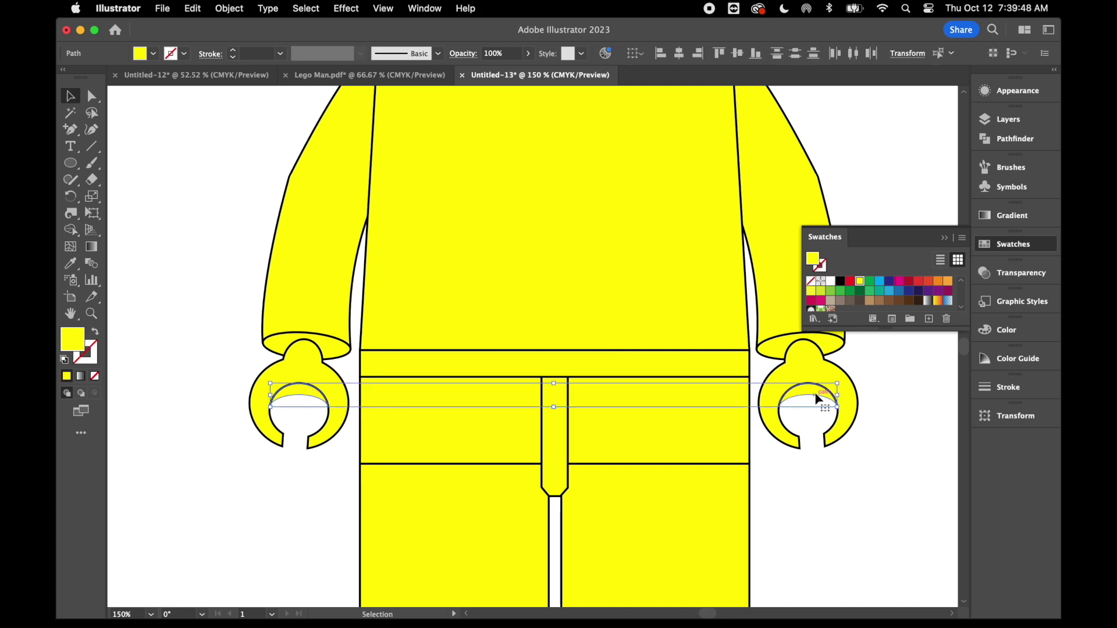
{"action": "left_click", "coordinate": [841, 285]}
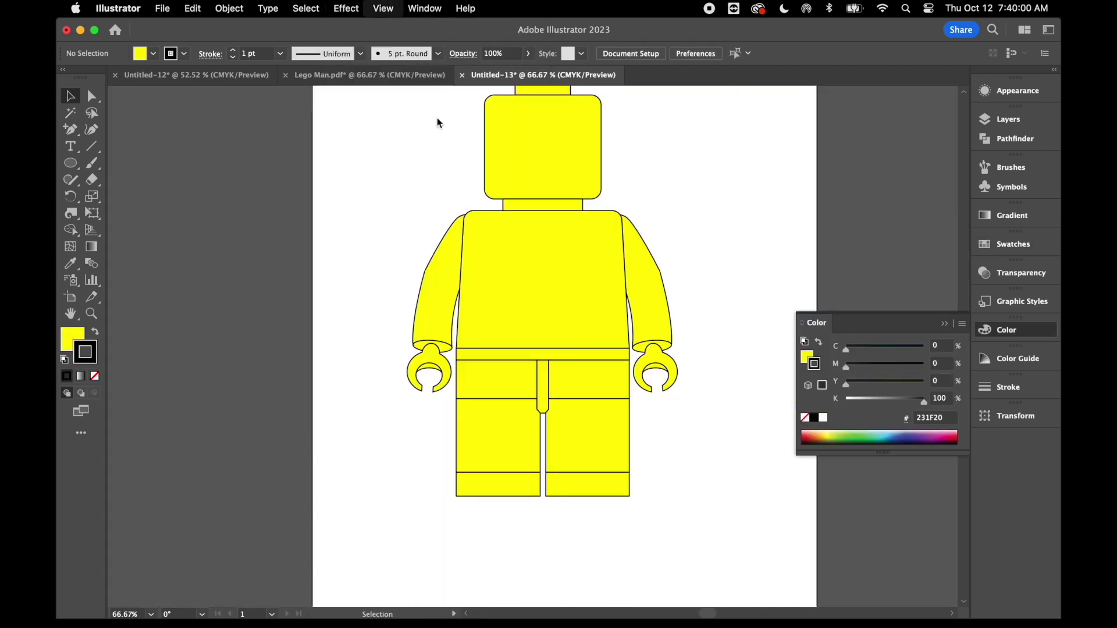
{"action": "key", "text": "shift+f"}
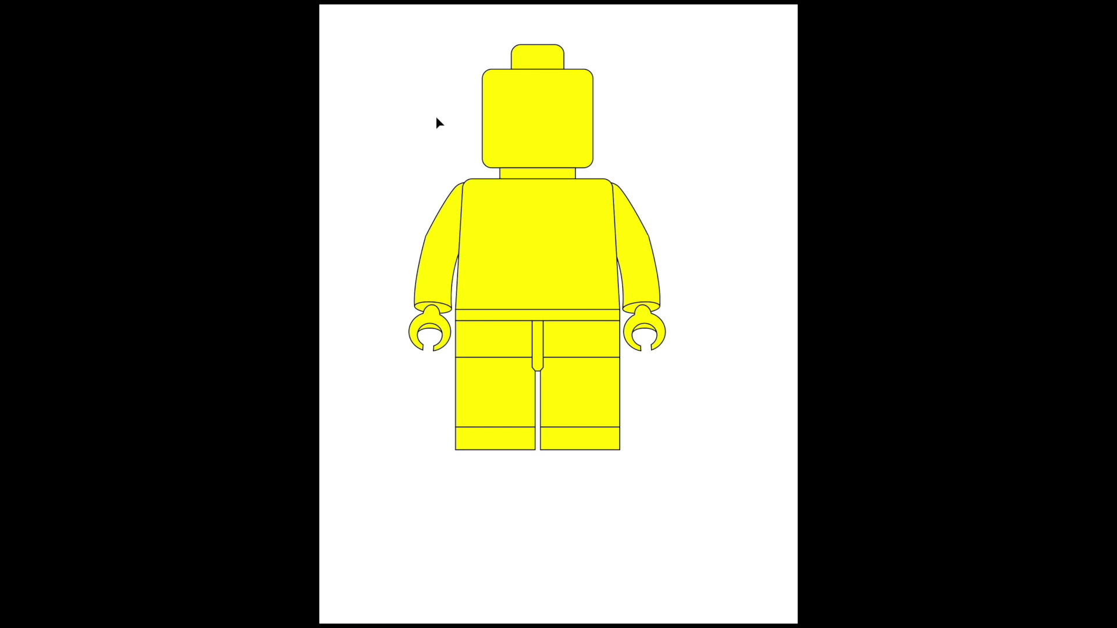